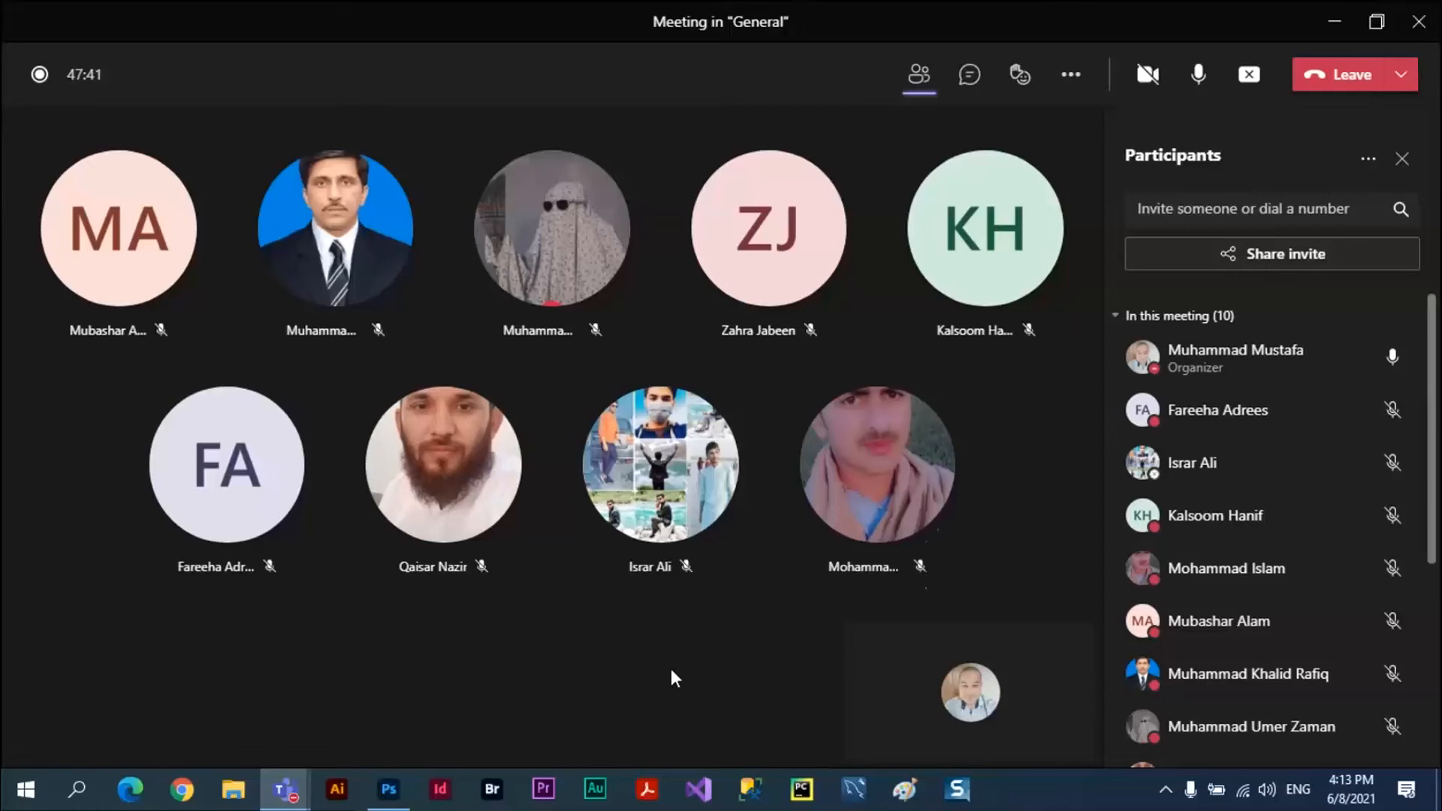
Step: Switch to Photoshop and close the crescent-moon document Untitled-1 without saving its changes
{"action": "key", "text": "alt+Tab"}
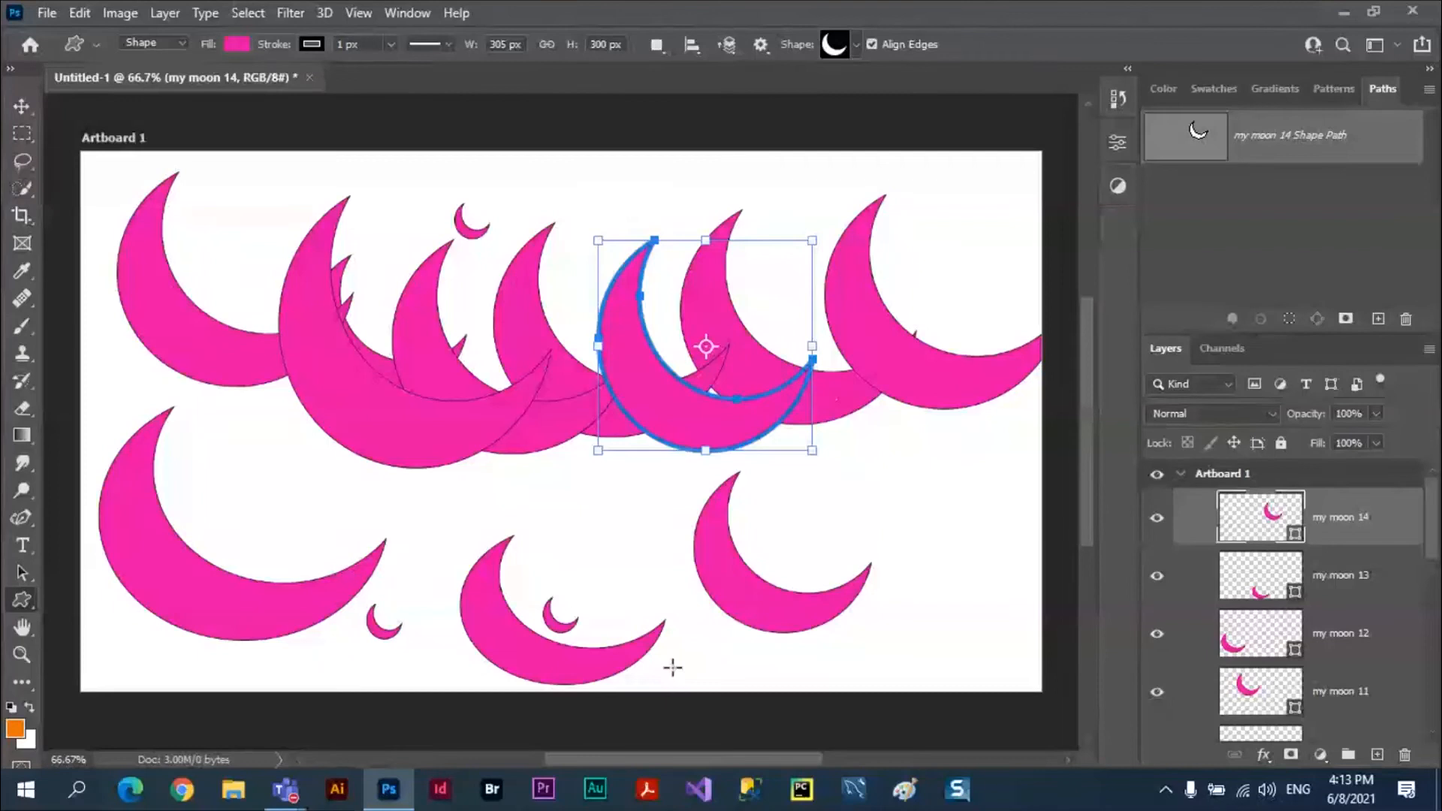
{"action": "left_click", "coordinate": [308, 79]}
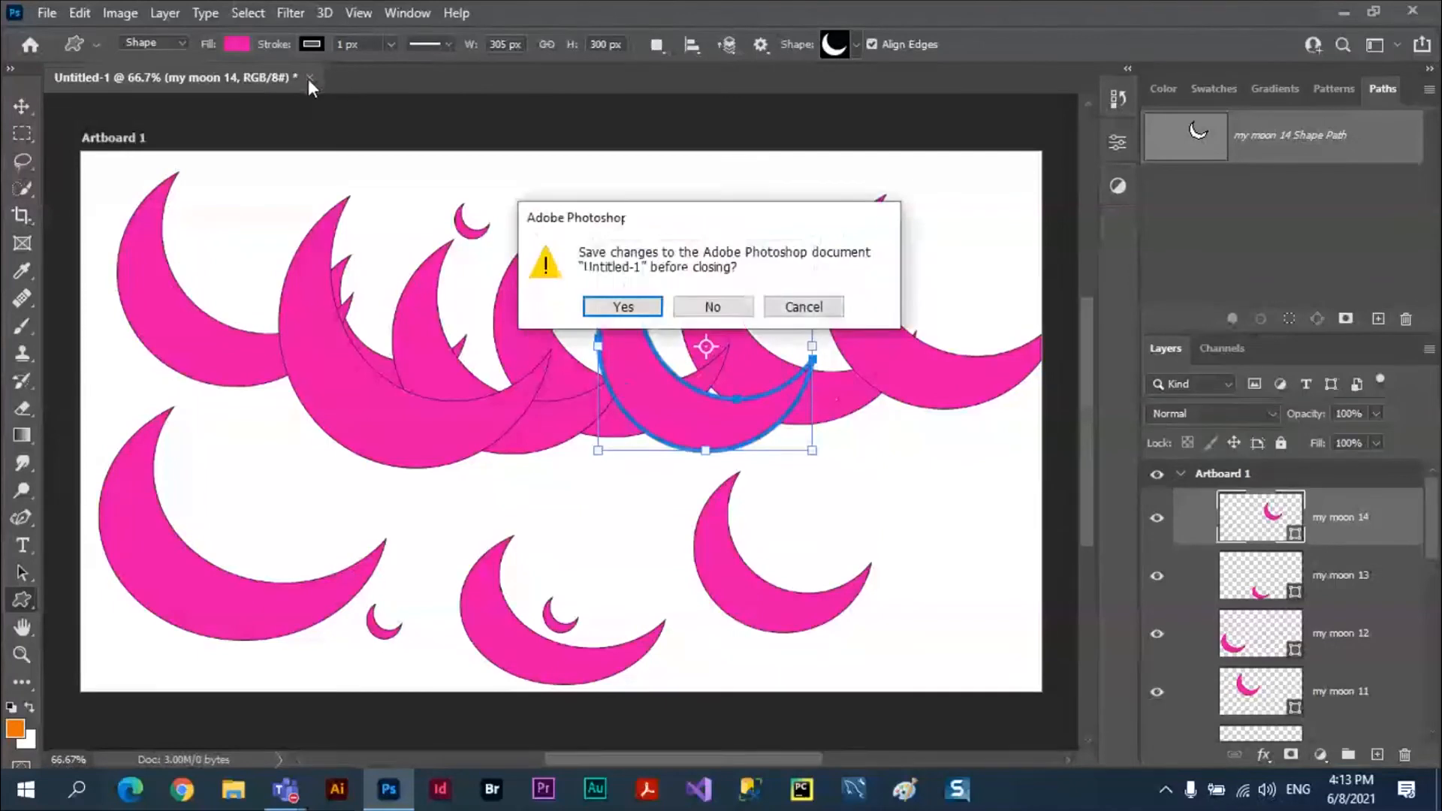
{"action": "left_click", "coordinate": [721, 308]}
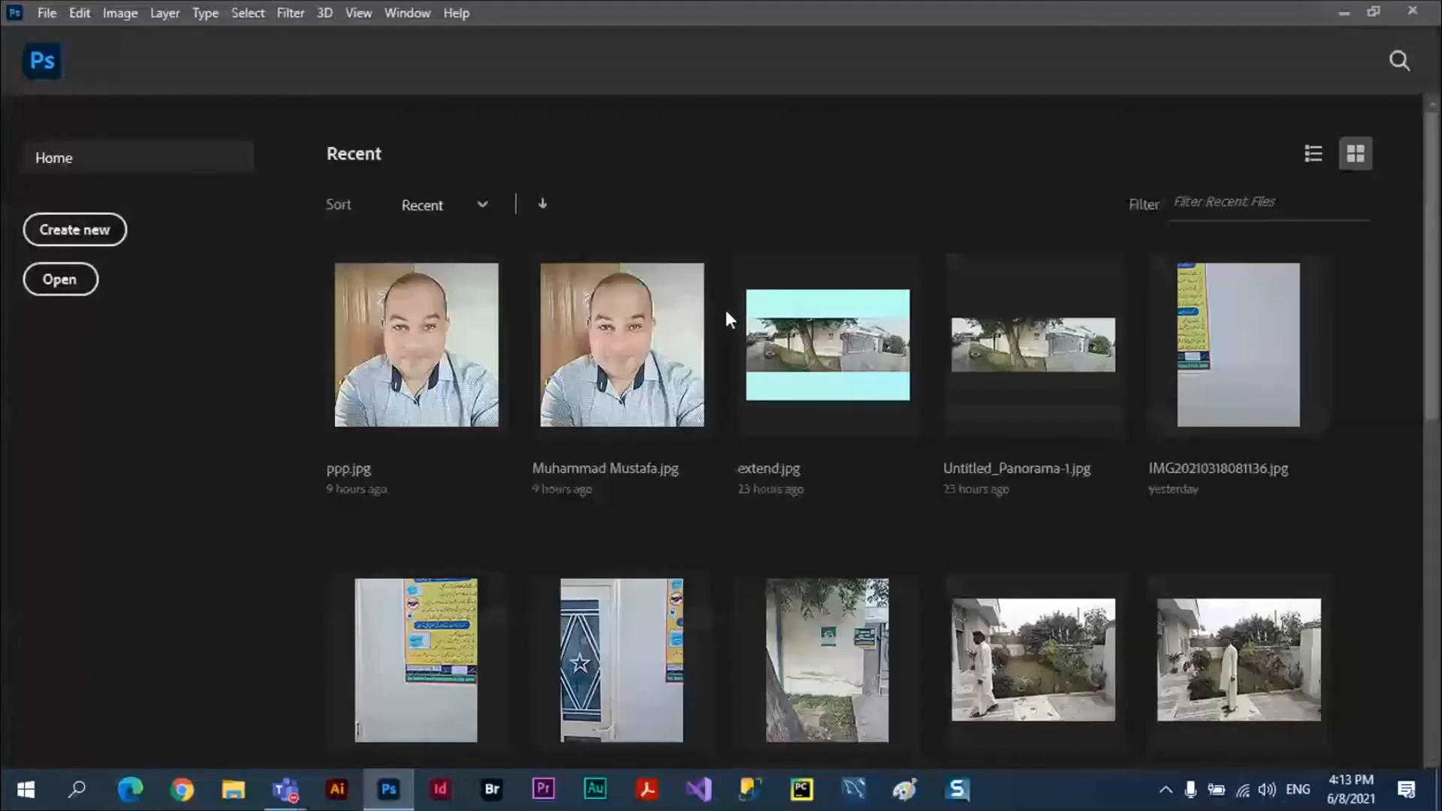
Step: Create a new 1366 x 768 px document at 72 ppi from the Web Most Common preset
{"action": "left_click", "coordinate": [96, 233]}
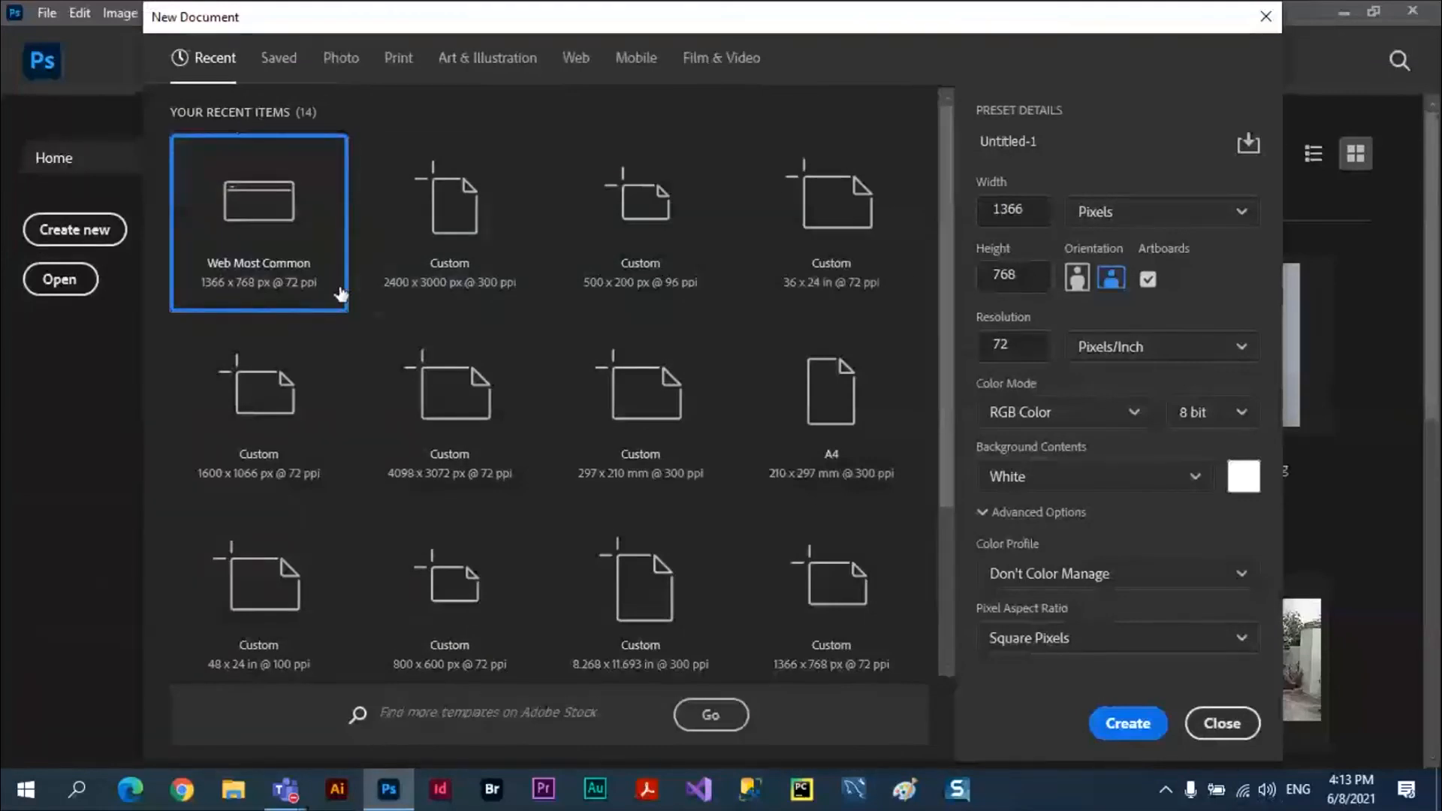
{"action": "left_click", "coordinate": [574, 60]}
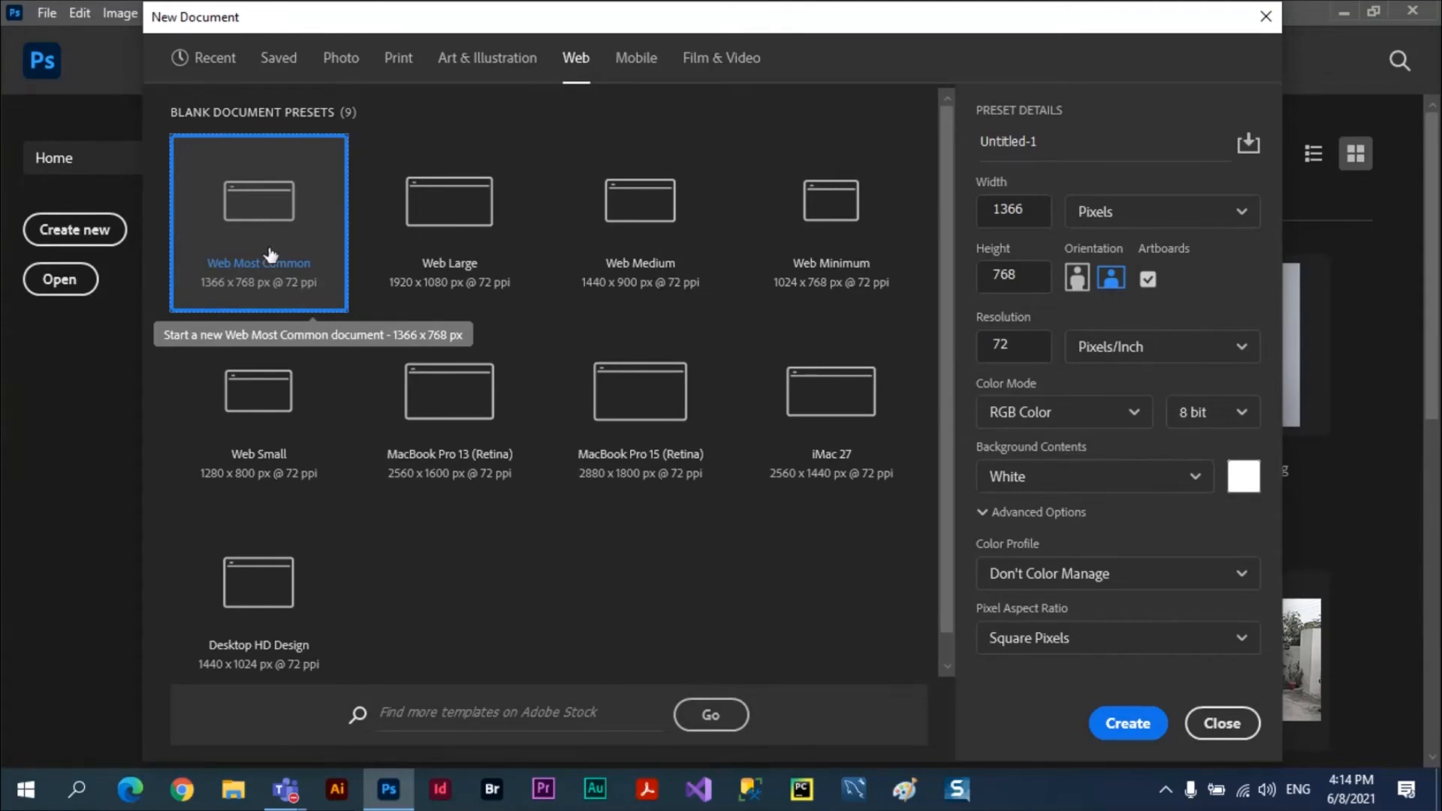
{"action": "left_click", "coordinate": [1126, 725]}
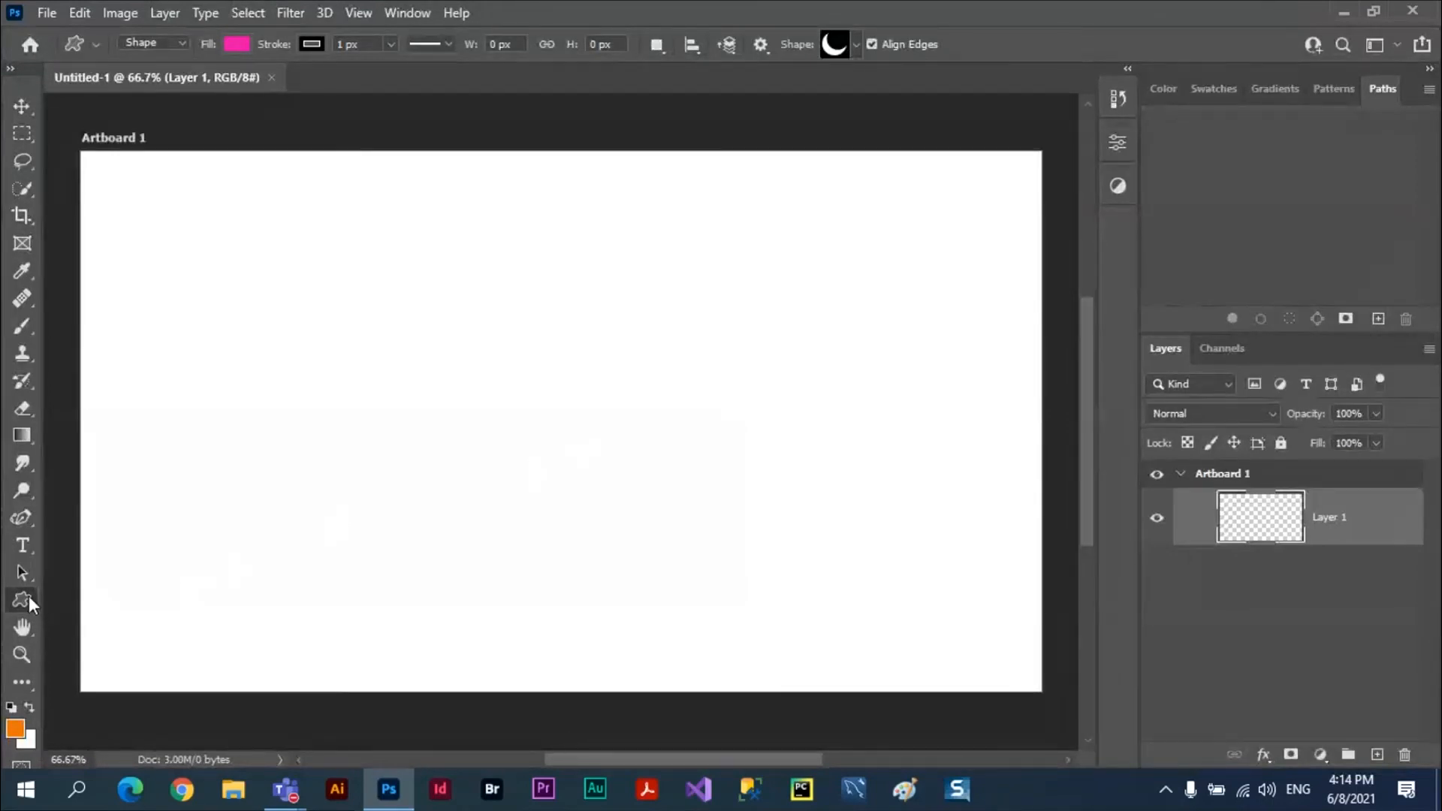
{"action": "right_click", "coordinate": [28, 598]}
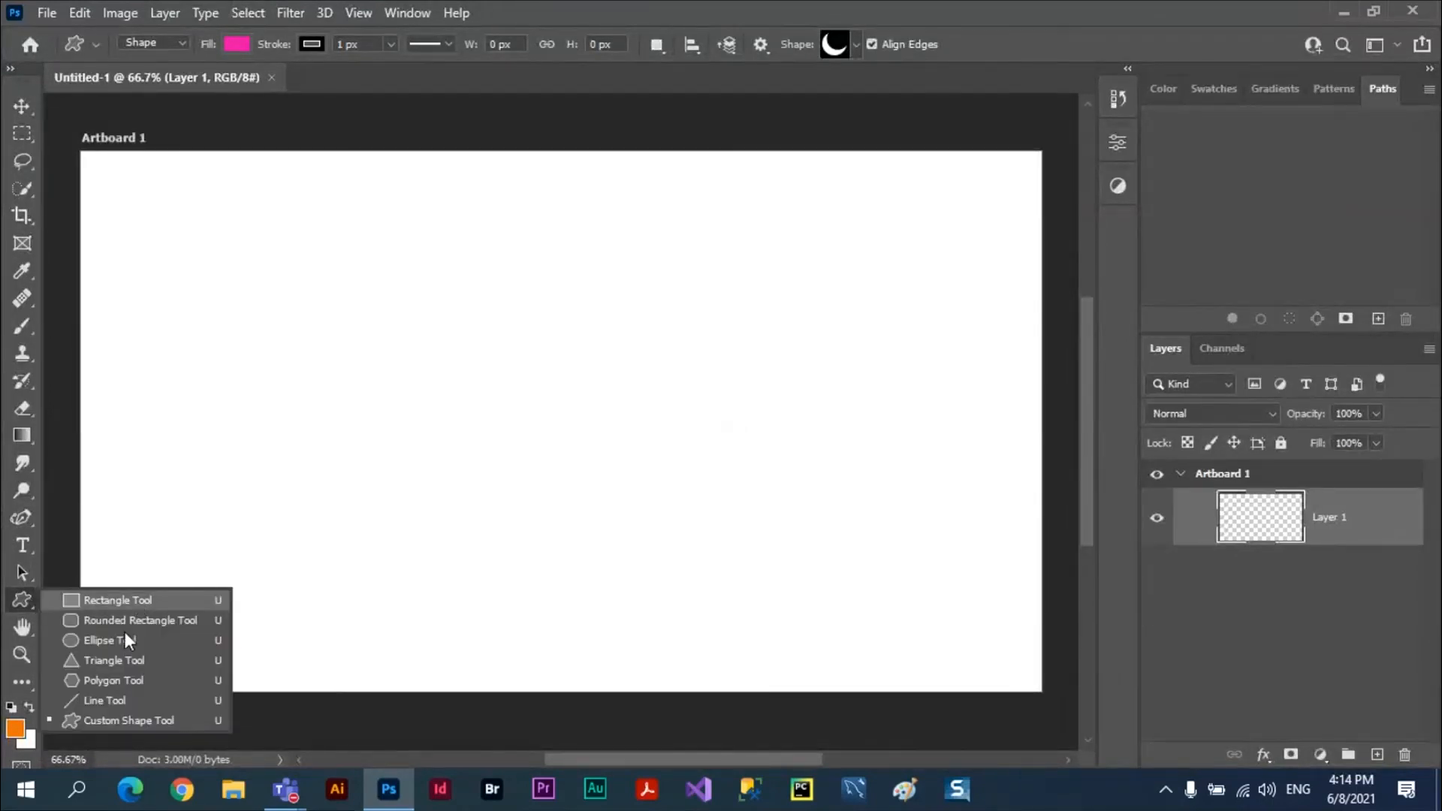
{"action": "left_click", "coordinate": [21, 572]}
{"action": "right_click", "coordinate": [22, 573]}
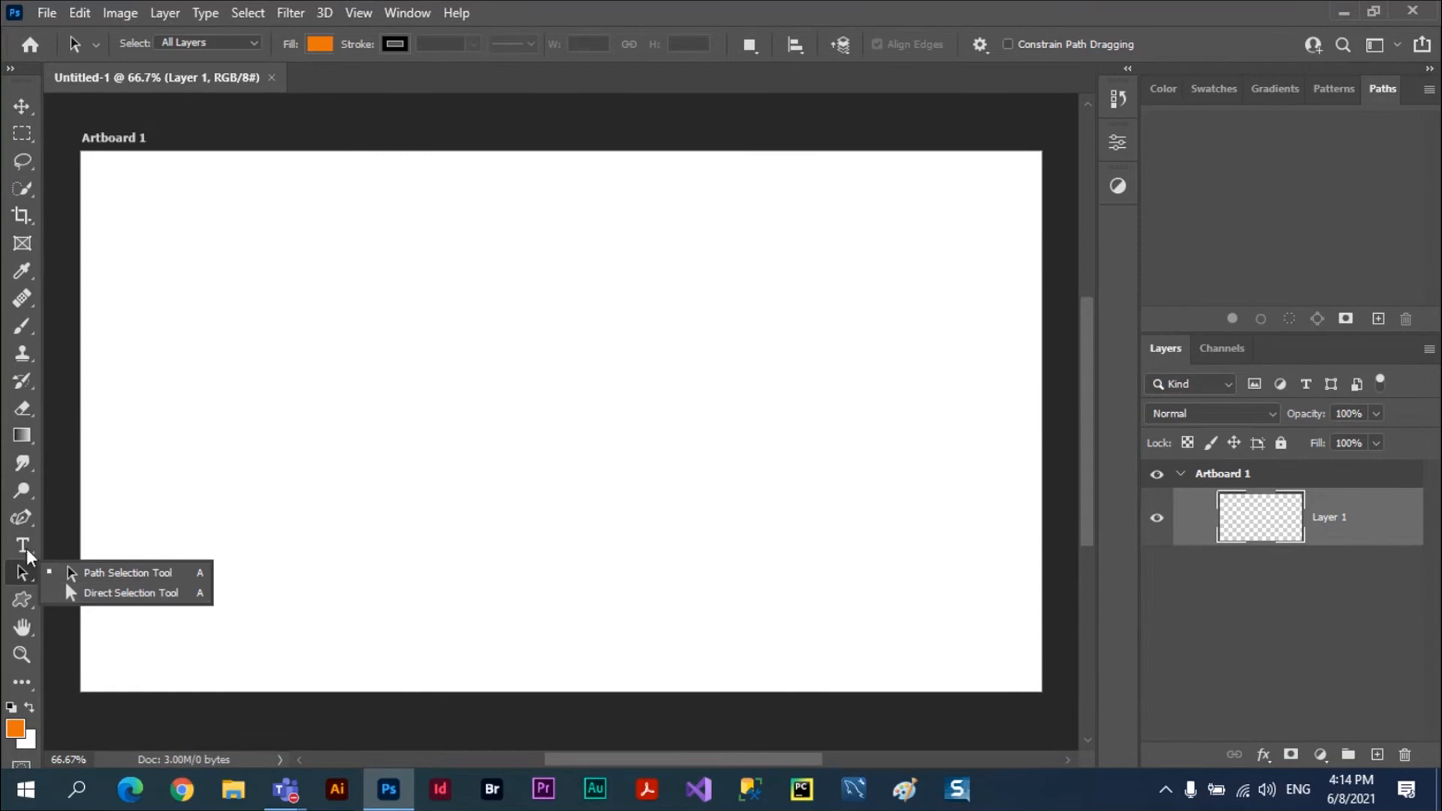
{"action": "left_click", "coordinate": [21, 519]}
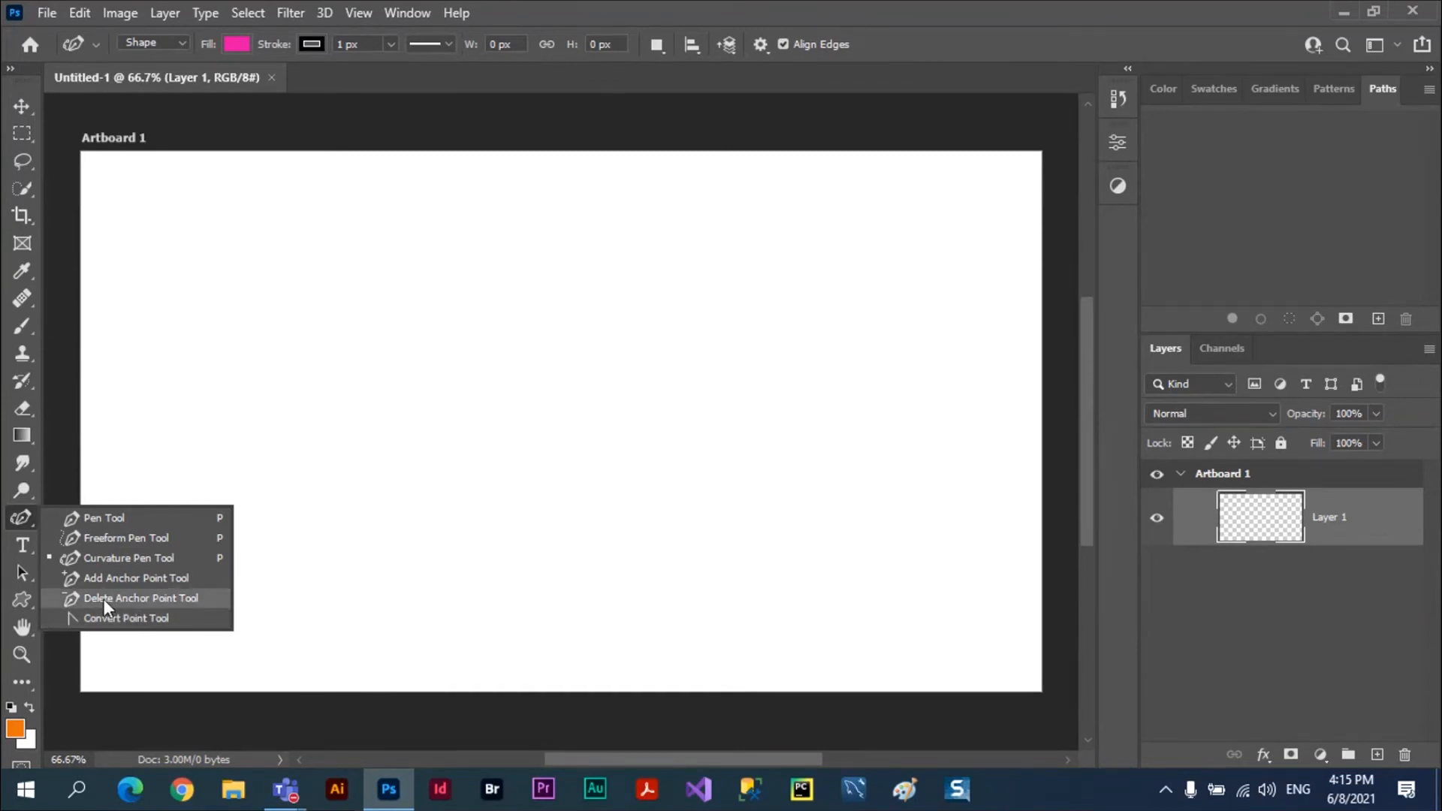
{"action": "left_click", "coordinate": [21, 598]}
{"action": "left_click", "coordinate": [21, 598]}
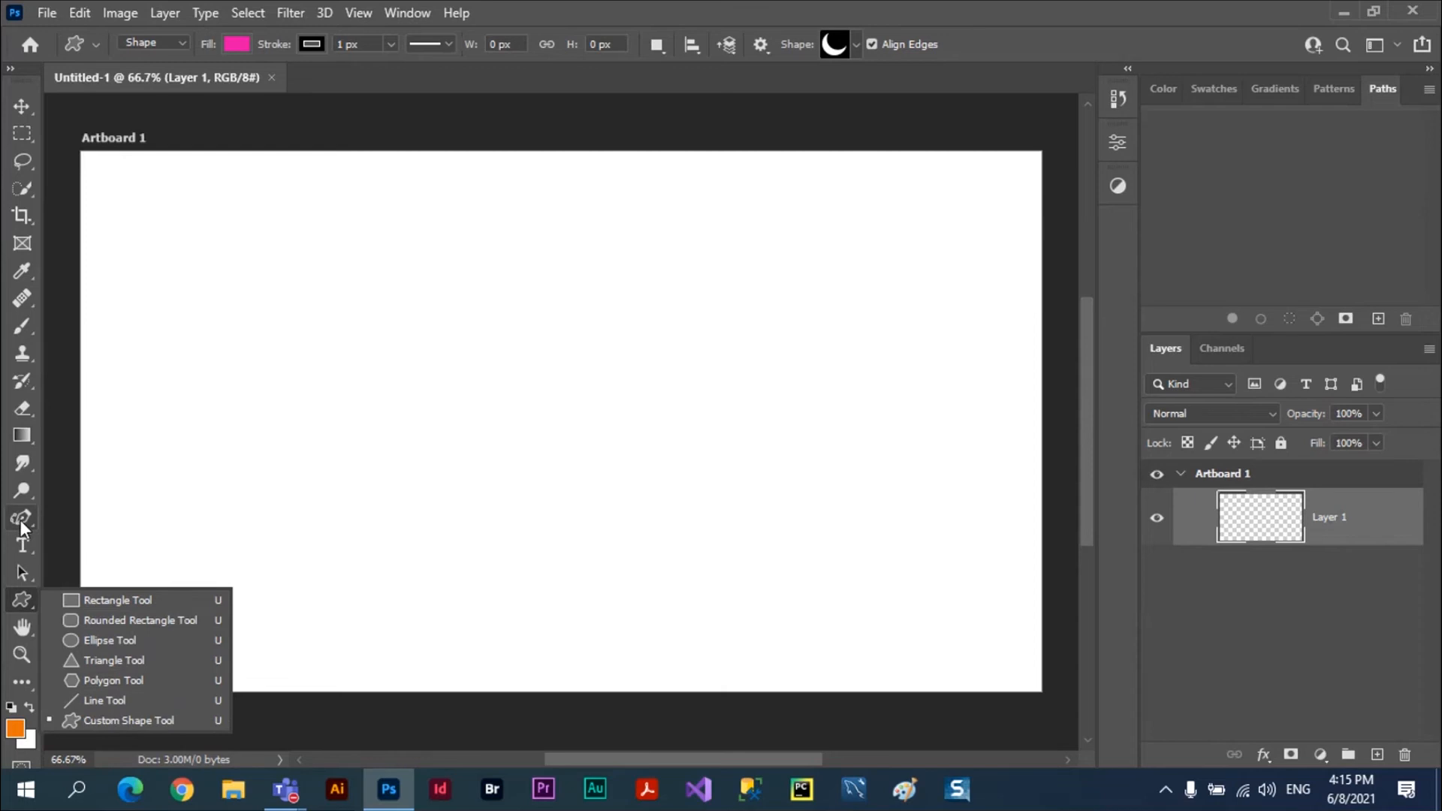
Step: Draw three mountain shapes side by side across the artboard with the Freeform Pen, about 609, 532 and 462 px wide
{"action": "left_click_drag", "start_coordinate": [20, 520], "coordinate": [89, 517]}
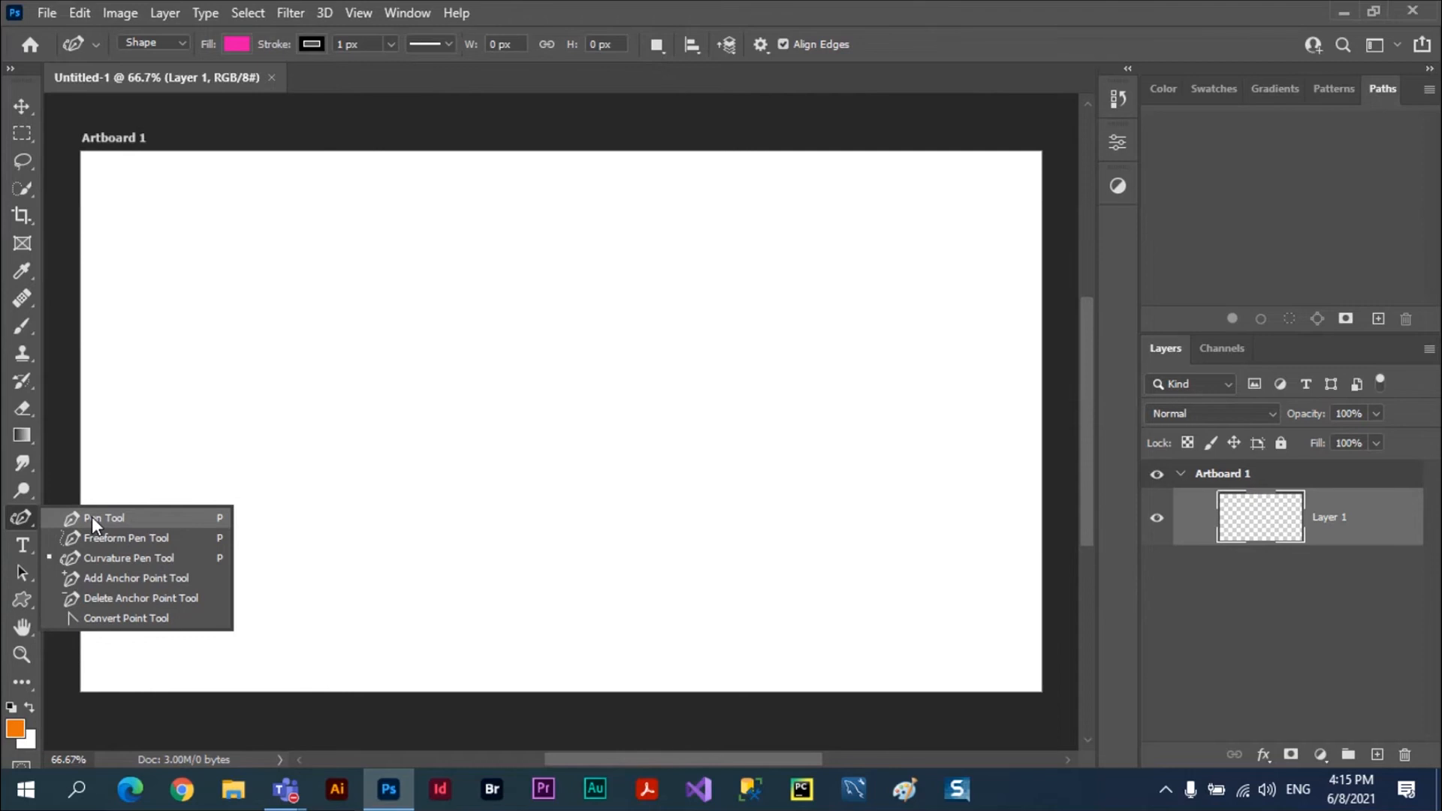
{"action": "left_click", "coordinate": [132, 538]}
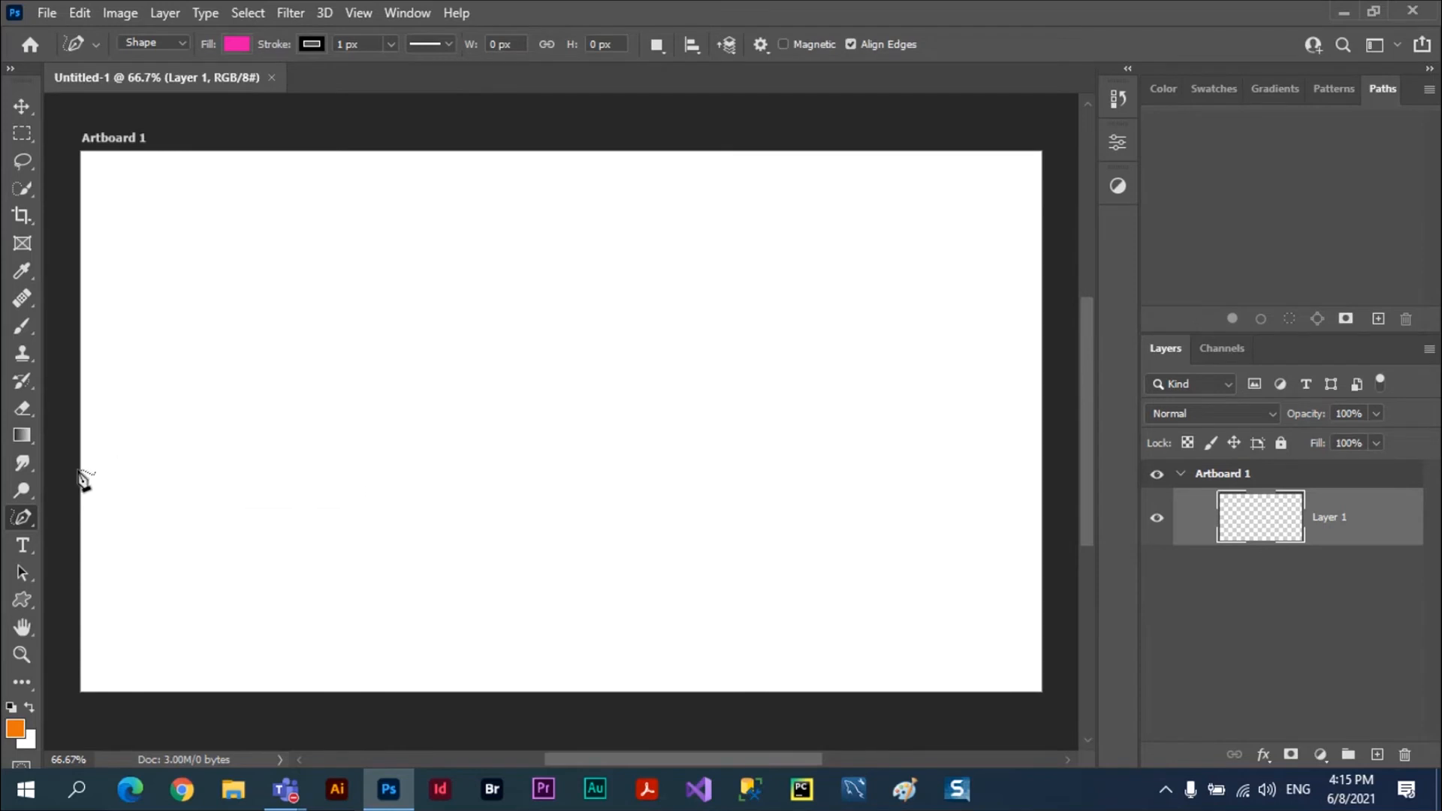
{"action": "mouse_move", "coordinate": [78, 478]}
{"action": "left_mouse_down"}
{"action": "mouse_move", "coordinate": [280, 306]}
{"action": "mouse_move", "coordinate": [510, 461]}
{"action": "mouse_move", "coordinate": [298, 484]}
{"action": "mouse_move", "coordinate": [80, 478]}
{"action": "left_mouse_up"}
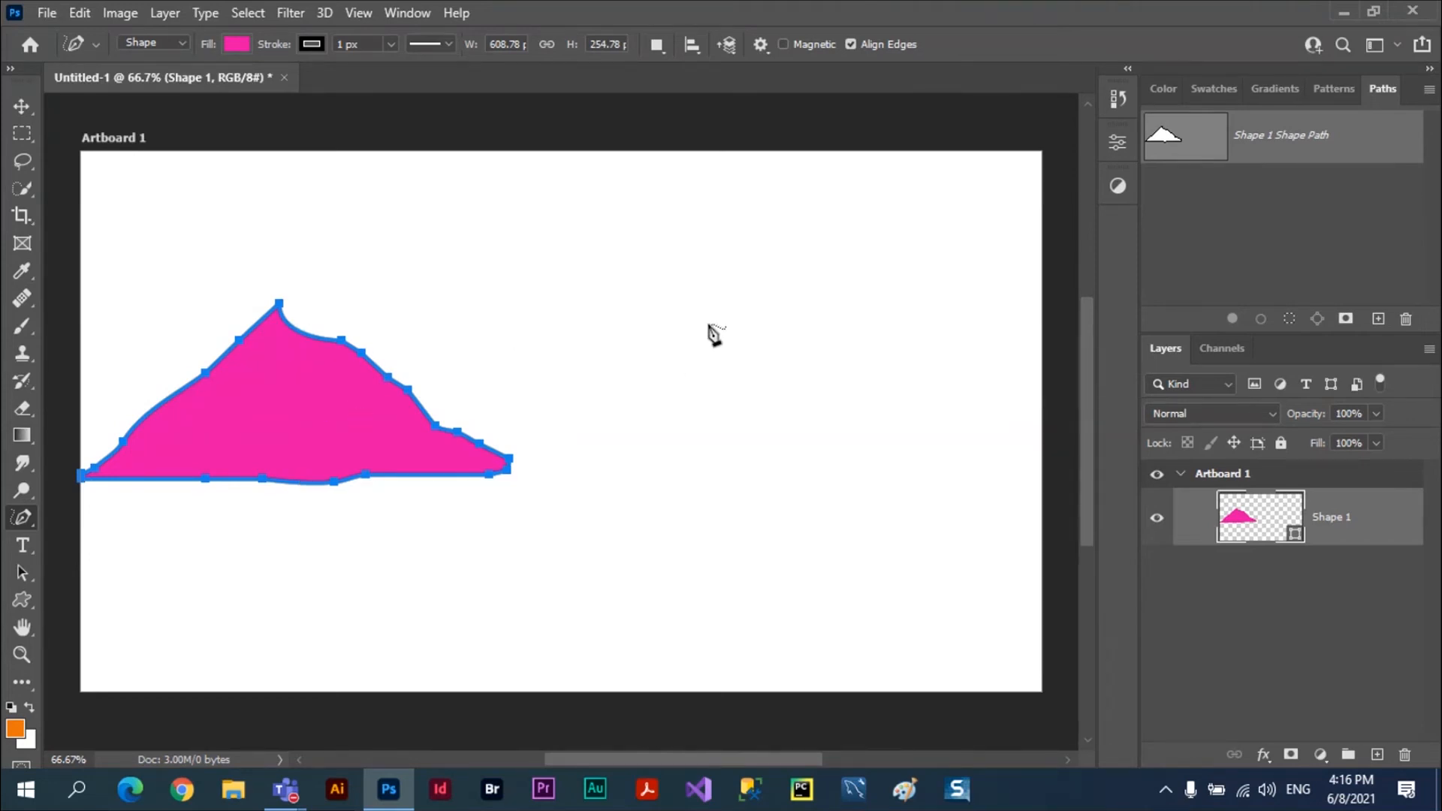
{"action": "mouse_move", "coordinate": [451, 408]}
{"action": "left_mouse_down"}
{"action": "mouse_move", "coordinate": [548, 351]}
{"action": "mouse_move", "coordinate": [739, 440]}
{"action": "mouse_move", "coordinate": [761, 469]}
{"action": "mouse_move", "coordinate": [444, 455]}
{"action": "mouse_move", "coordinate": [427, 437]}
{"action": "mouse_move", "coordinate": [453, 407]}
{"action": "left_mouse_up"}
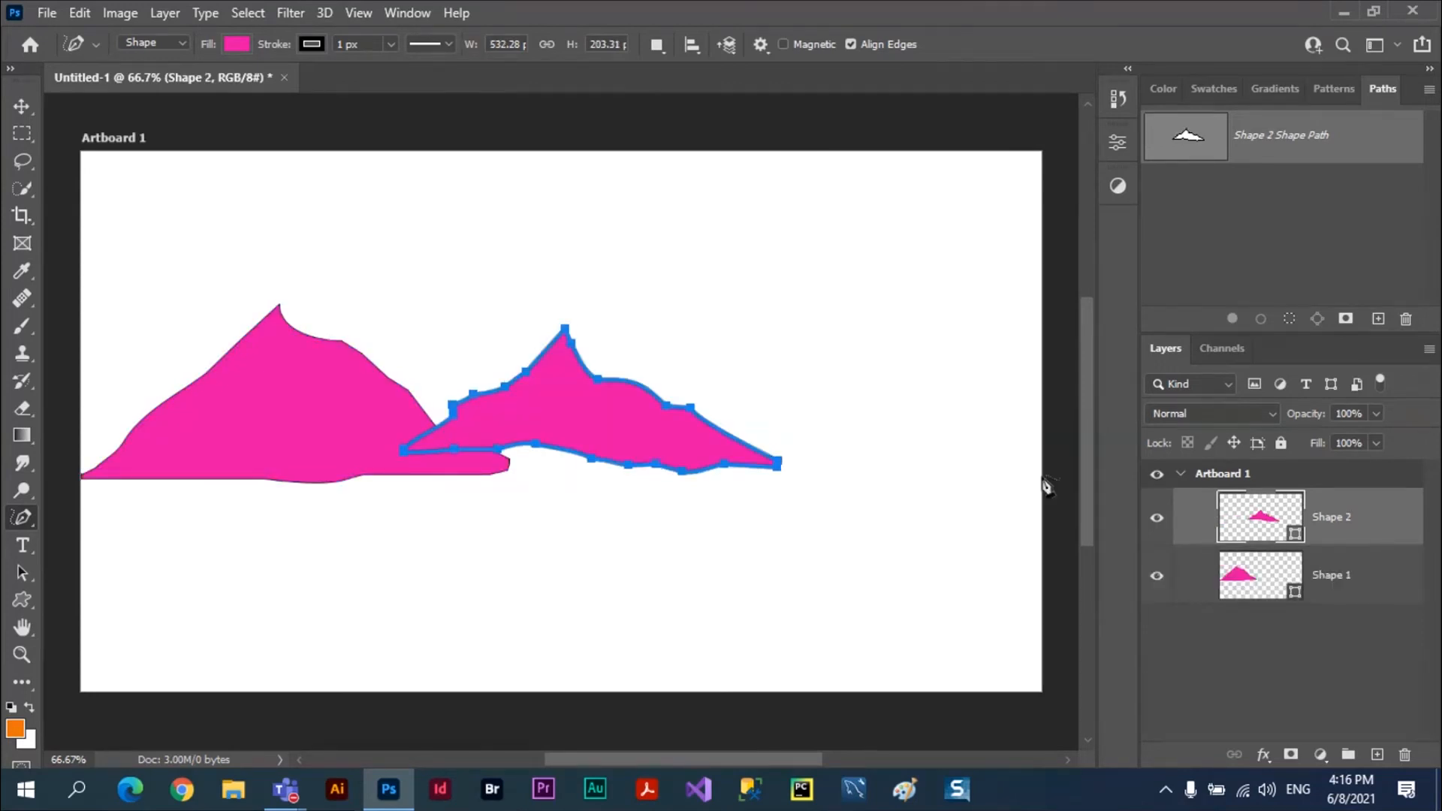
{"action": "mouse_move", "coordinate": [1050, 464]}
{"action": "left_mouse_down"}
{"action": "mouse_move", "coordinate": [720, 472]}
{"action": "mouse_move", "coordinate": [755, 408]}
{"action": "mouse_move", "coordinate": [861, 319]}
{"action": "mouse_move", "coordinate": [1053, 473]}
{"action": "left_mouse_up"}
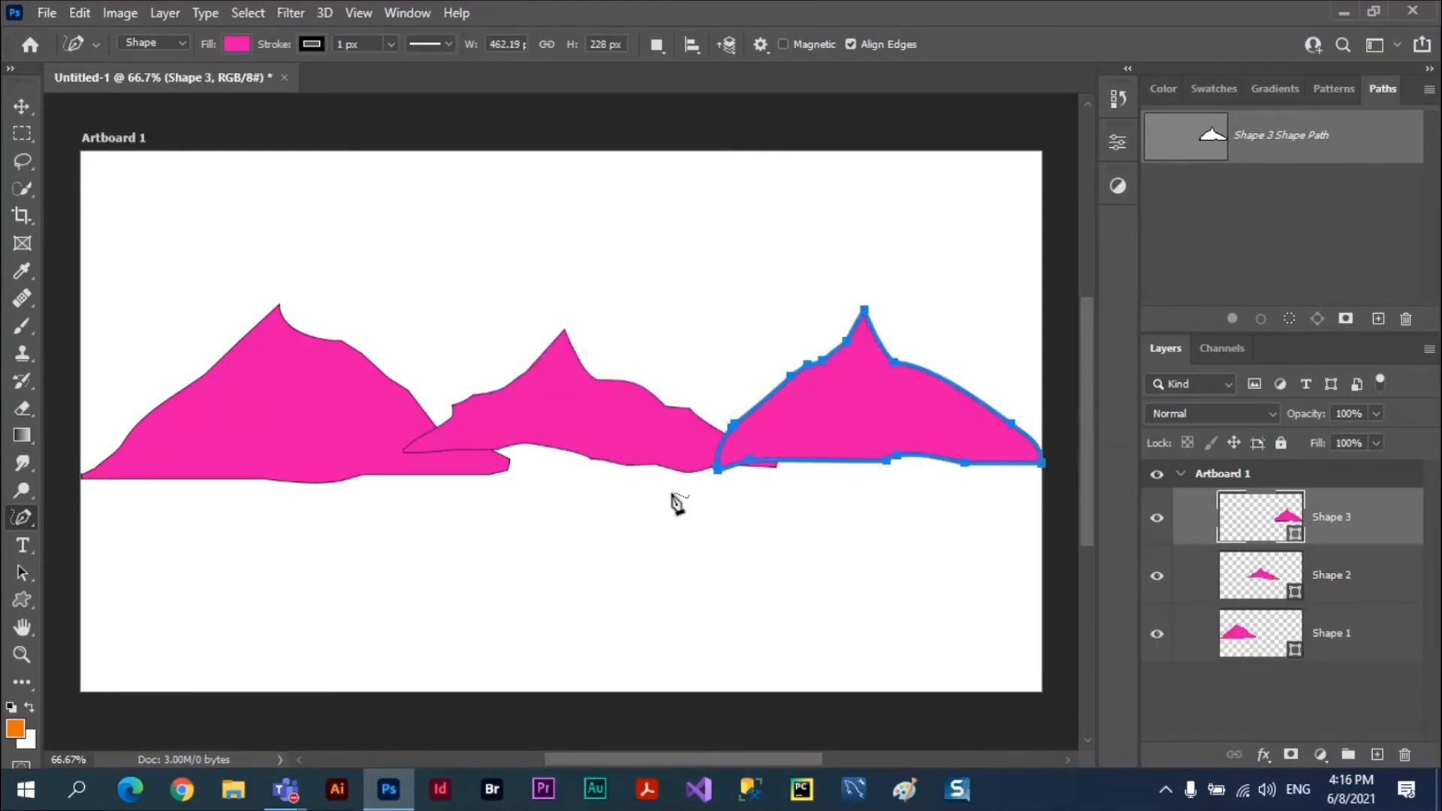
Step: Draw a large closed seven-point shape over the mountains with the Curvature Pen, about 890 x 679 px
{"action": "right_click", "coordinate": [21, 517]}
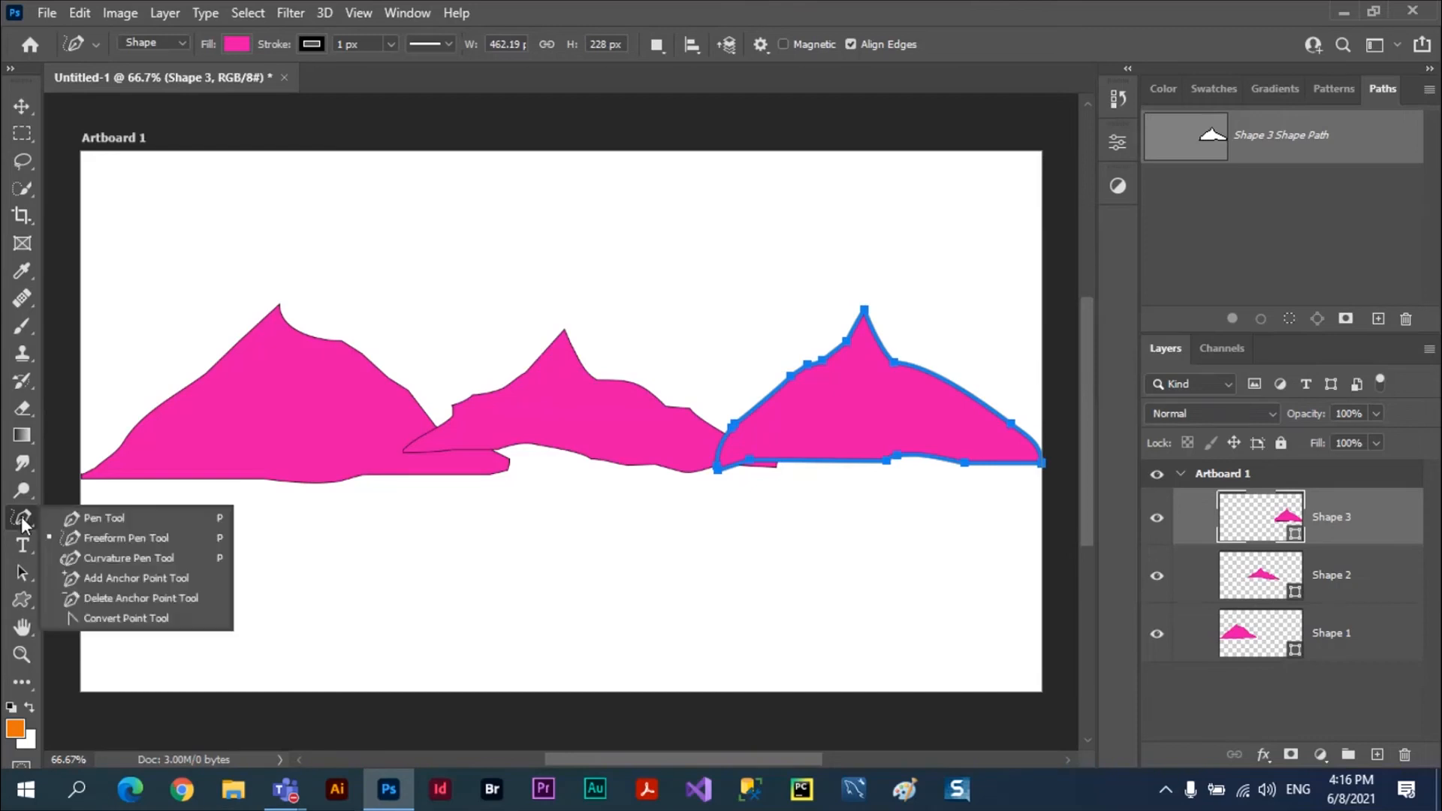
{"action": "left_click", "coordinate": [130, 562]}
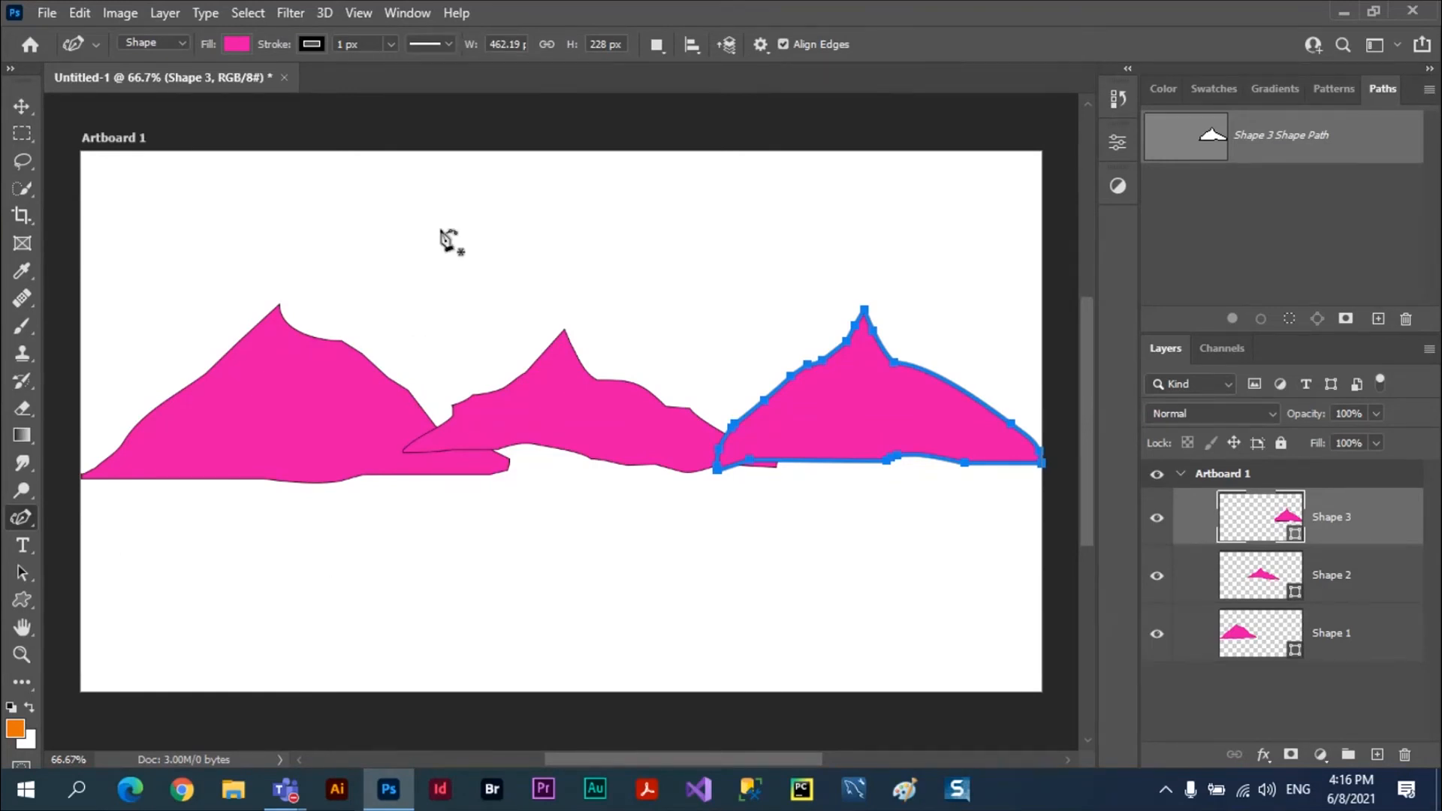
{"action": "left_click", "coordinate": [398, 251]}
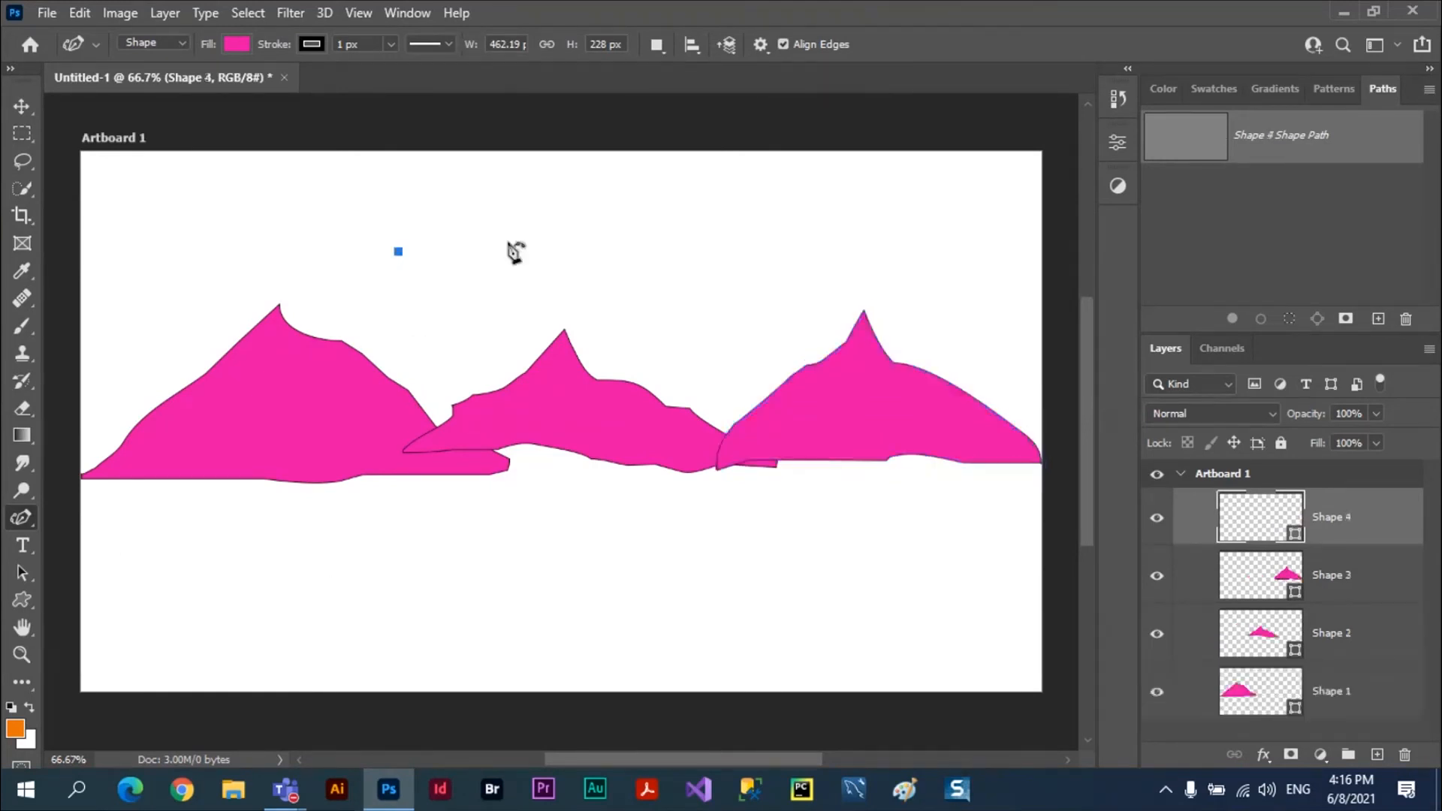
{"action": "left_click", "coordinate": [670, 194]}
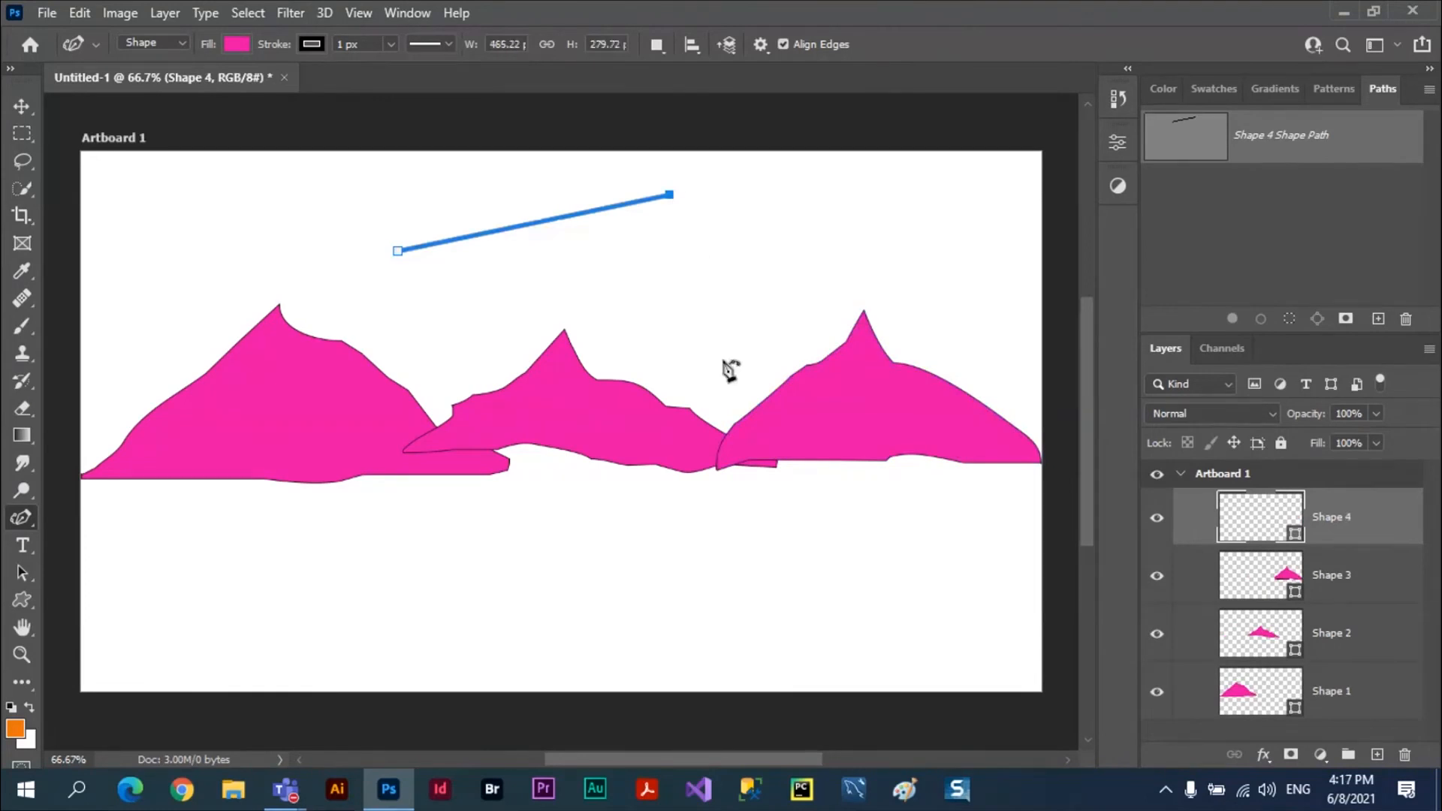
{"action": "left_click_drag", "start_coordinate": [724, 360], "coordinate": [726, 371]}
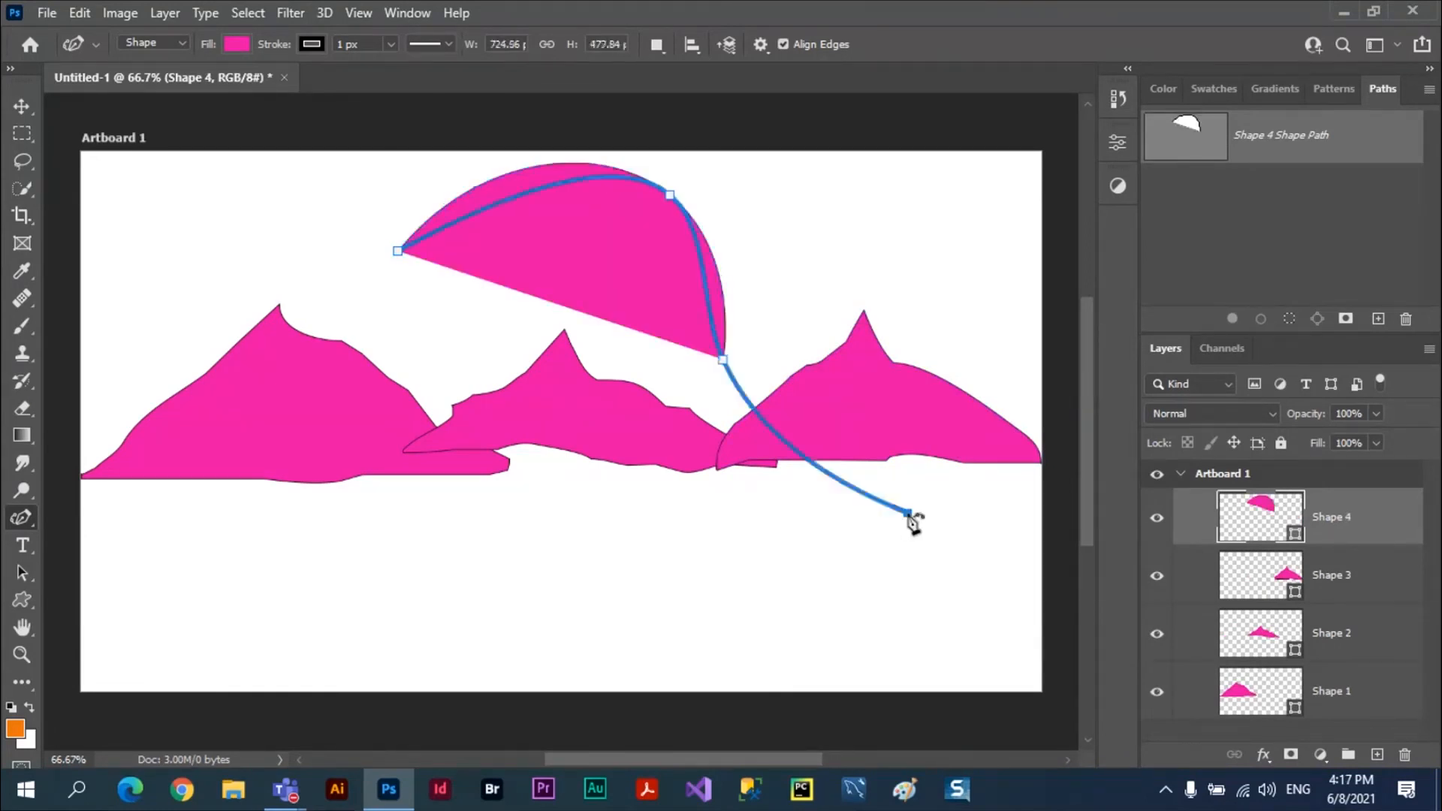
{"action": "left_click", "coordinate": [908, 513]}
{"action": "left_click", "coordinate": [706, 610]}
{"action": "left_click", "coordinate": [473, 645]}
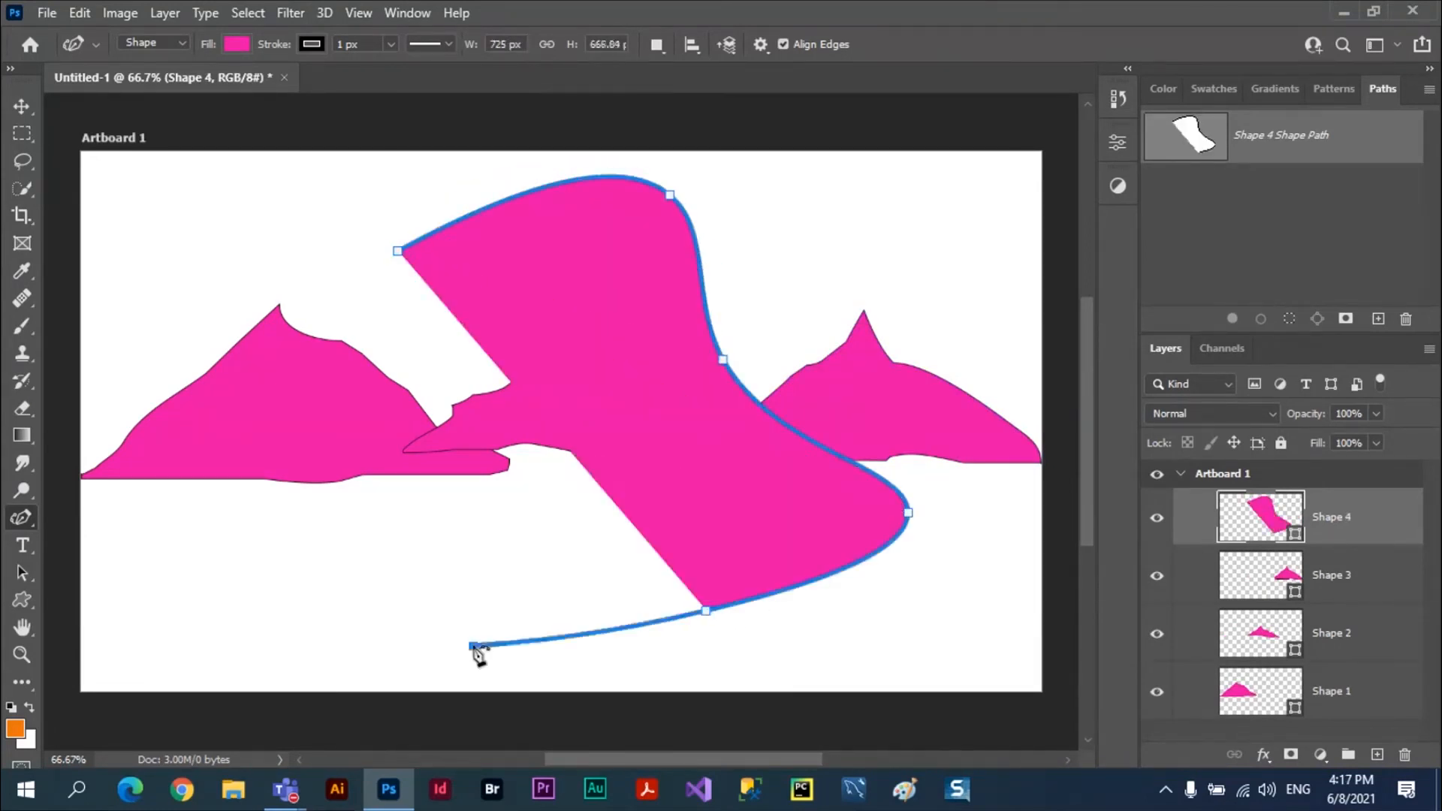
{"action": "left_click", "coordinate": [304, 565]}
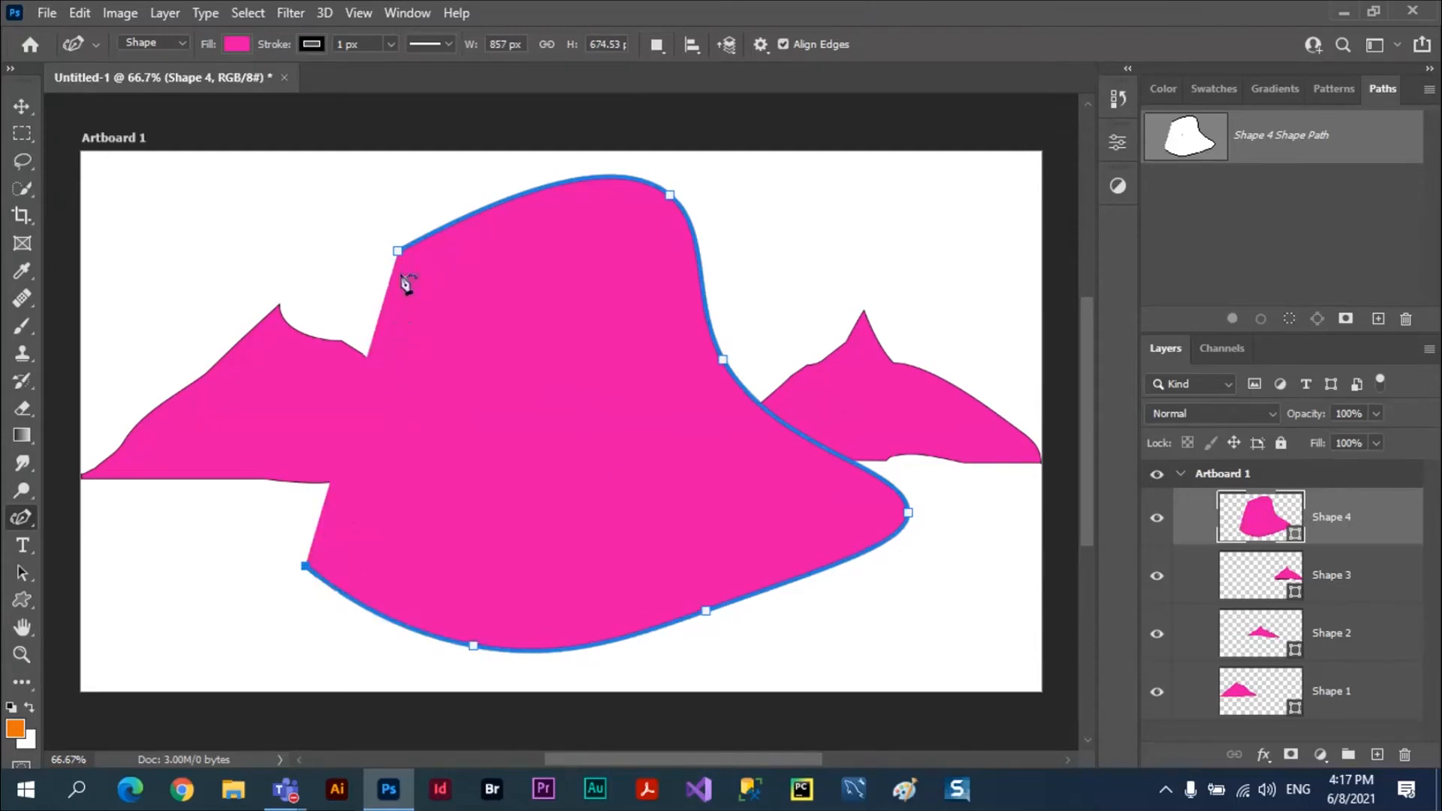
{"action": "left_click_drag", "start_coordinate": [398, 251], "coordinate": [492, 432]}
Step: Add an anchor point on the upper edge of the closed curved shape and pull it down into a deep valley
{"action": "left_click", "coordinate": [473, 202]}
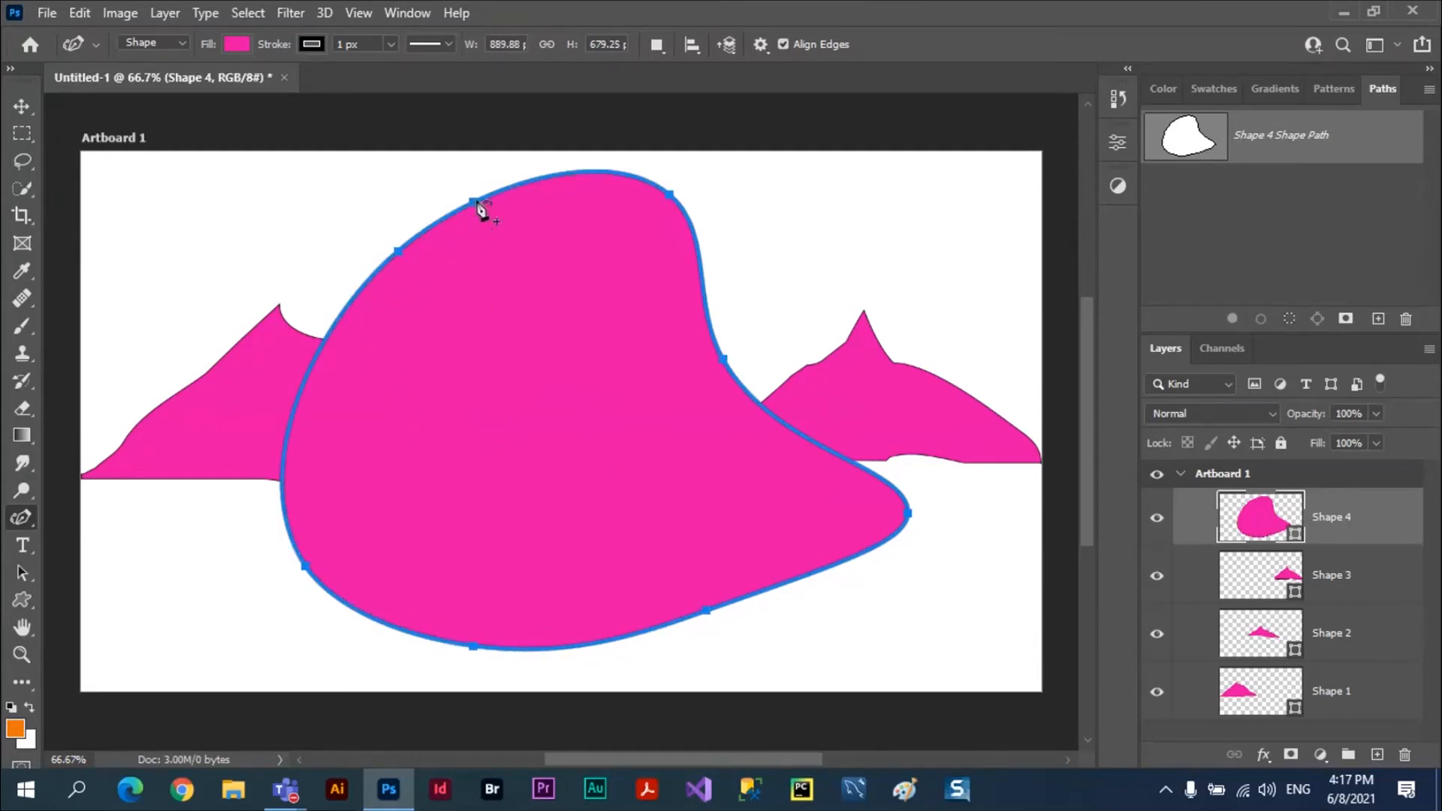
{"action": "left_click", "coordinate": [476, 202]}
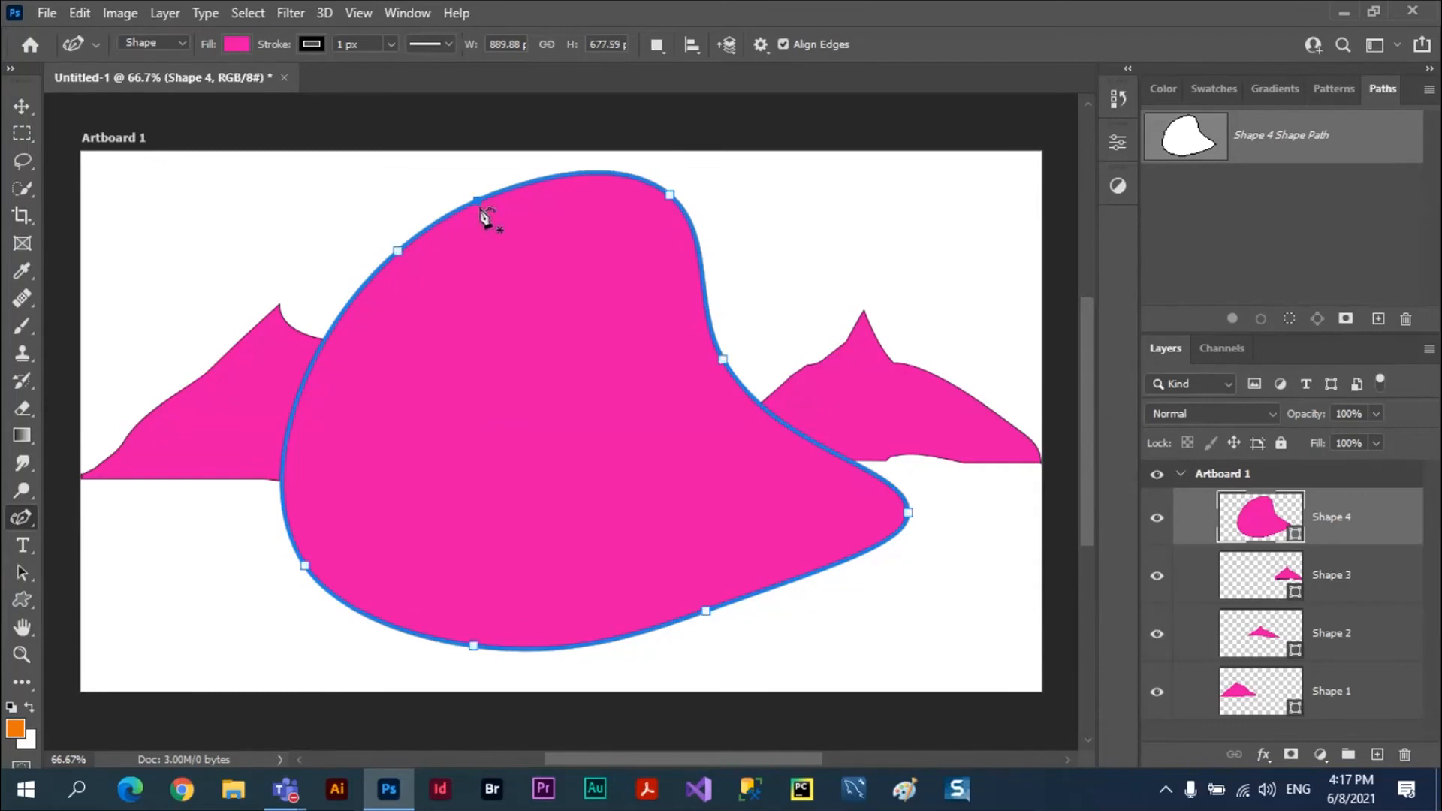
{"action": "left_click_drag", "start_coordinate": [478, 206], "coordinate": [506, 410]}
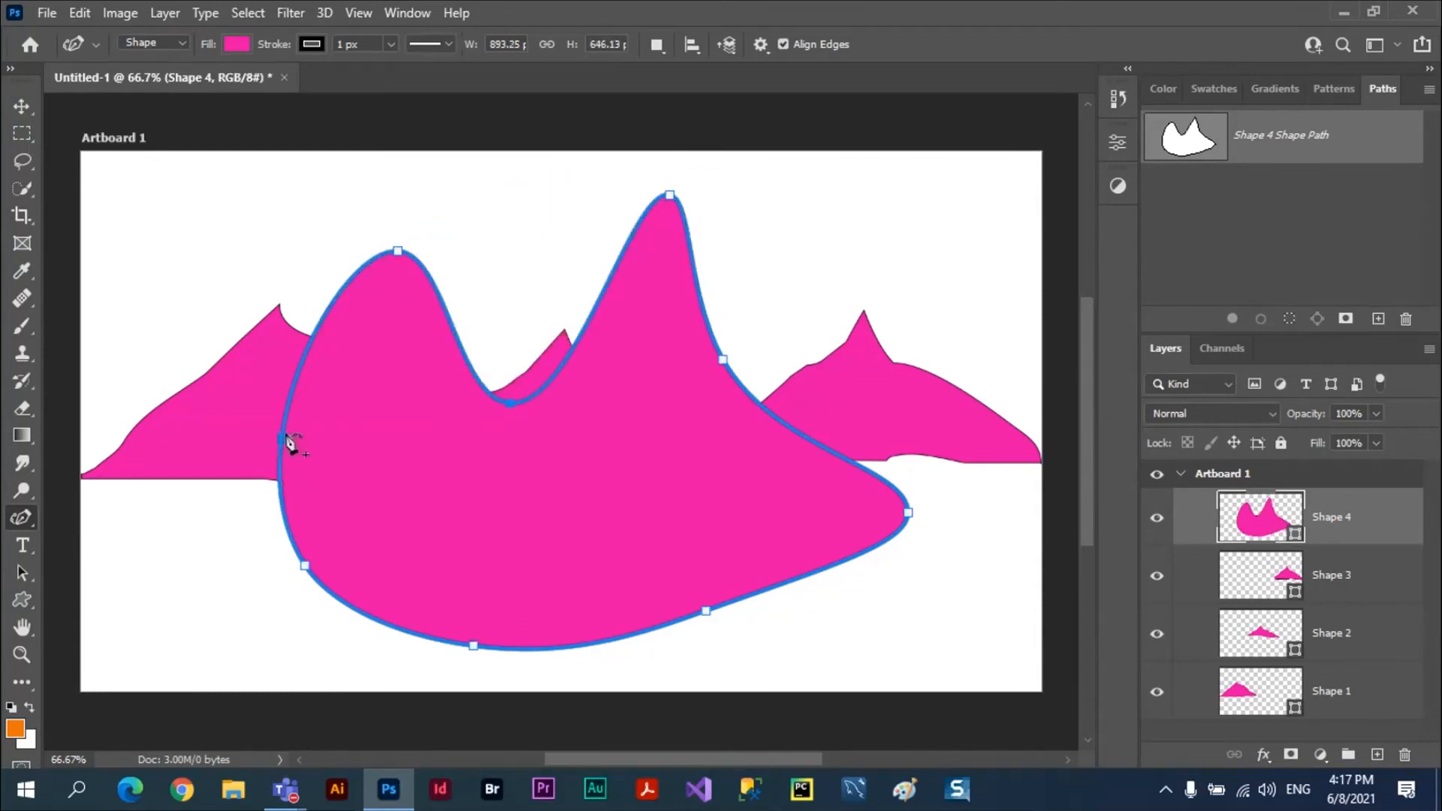
Step: Bend the shape's left edge inward with a new point and move the anchor on its right slope up and outward
{"action": "left_click_drag", "start_coordinate": [290, 430], "coordinate": [362, 446]}
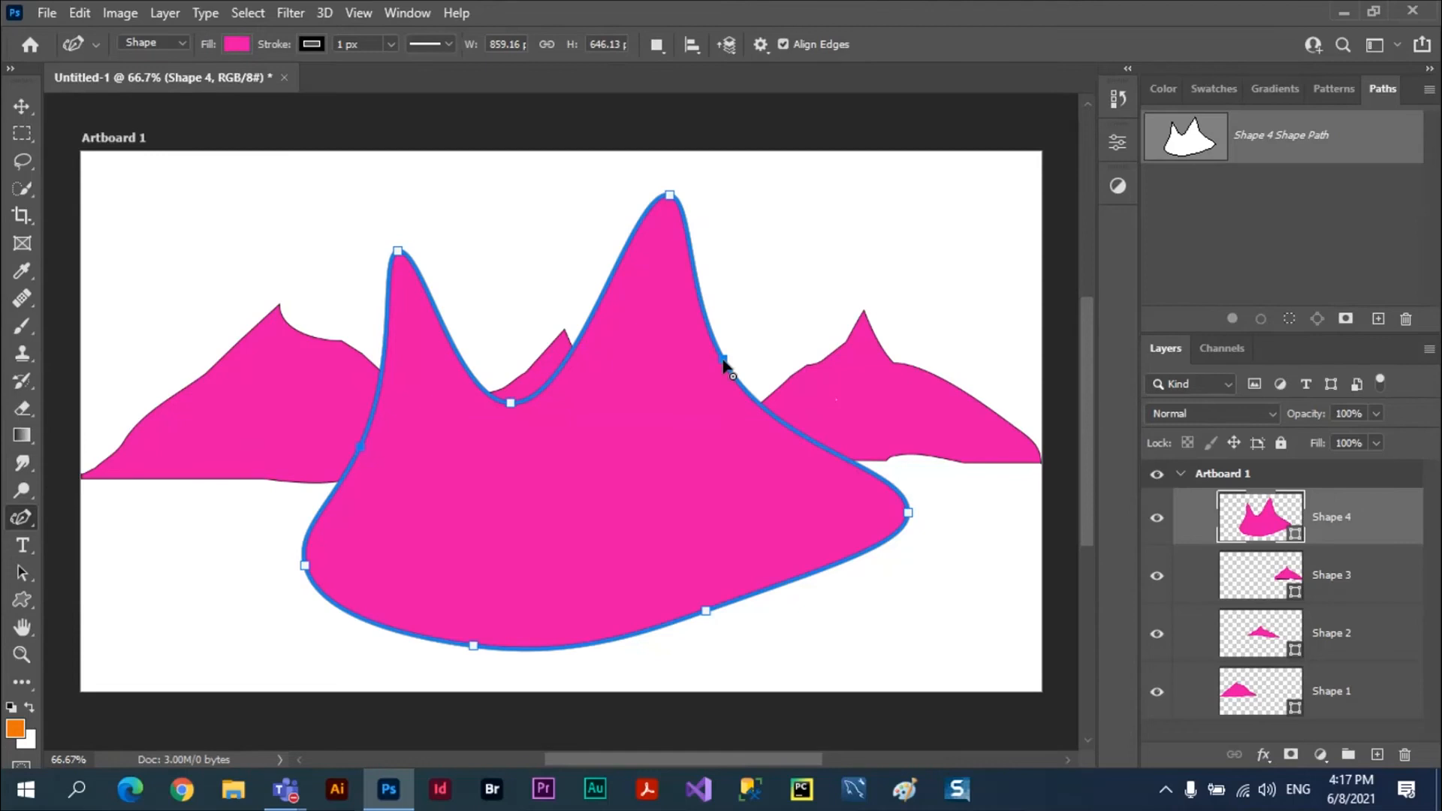
{"action": "left_click_drag", "start_coordinate": [724, 360], "coordinate": [749, 339]}
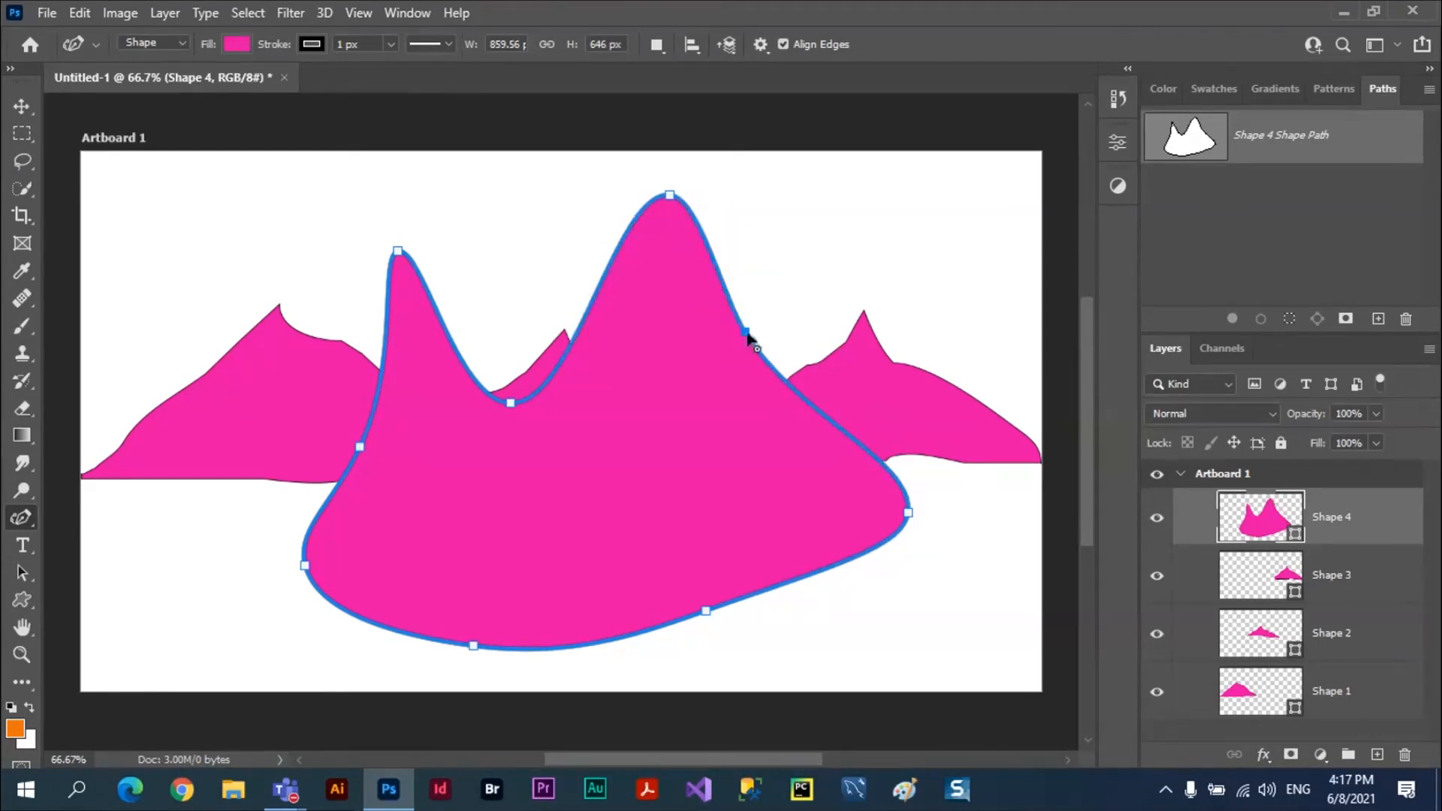
{"action": "left_click", "coordinate": [747, 333]}
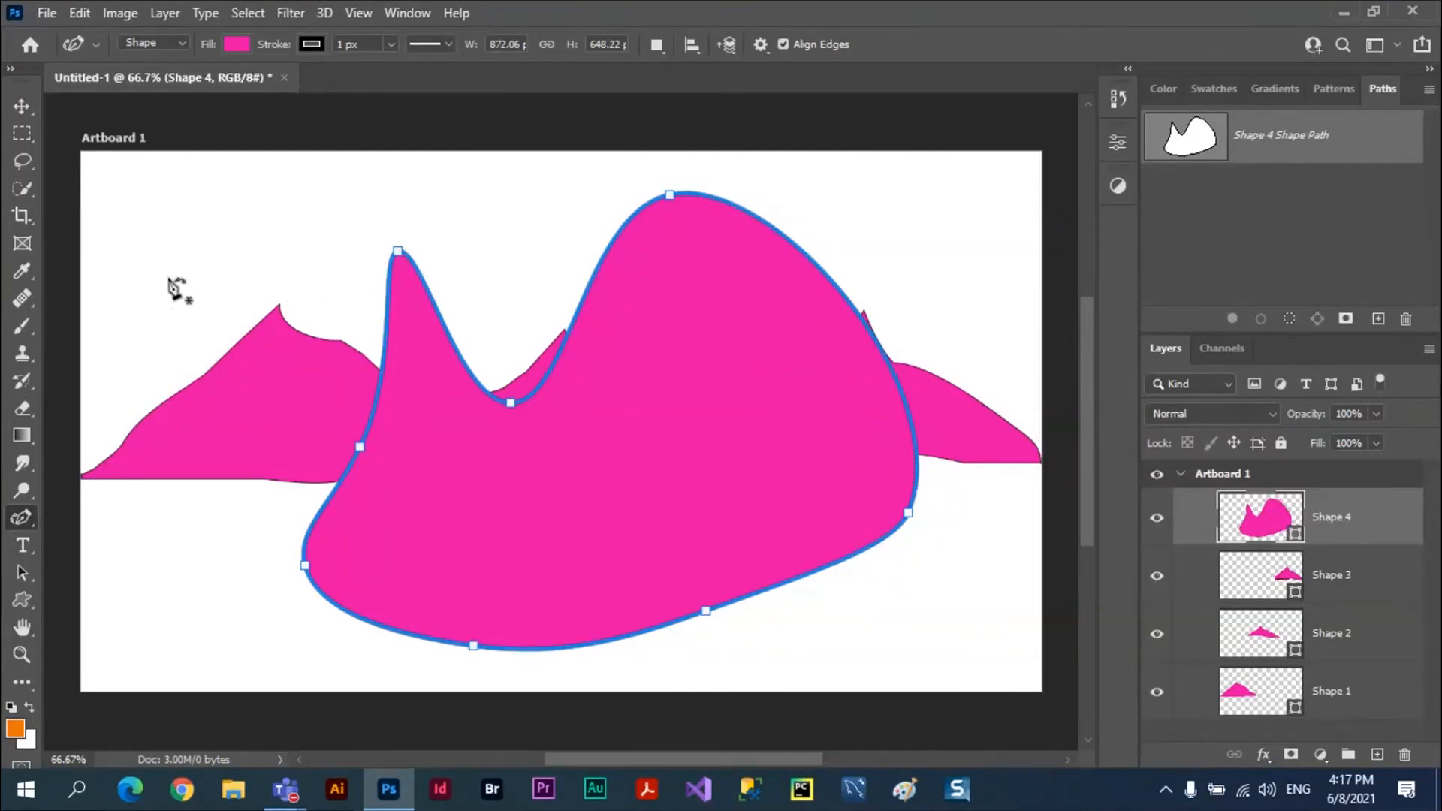
Step: Draw an open wavy path with five anchor points across the artboard's upper part, about 1017 x 170 px
{"action": "left_click", "coordinate": [176, 281]}
{"action": "left_click", "coordinate": [320, 193]}
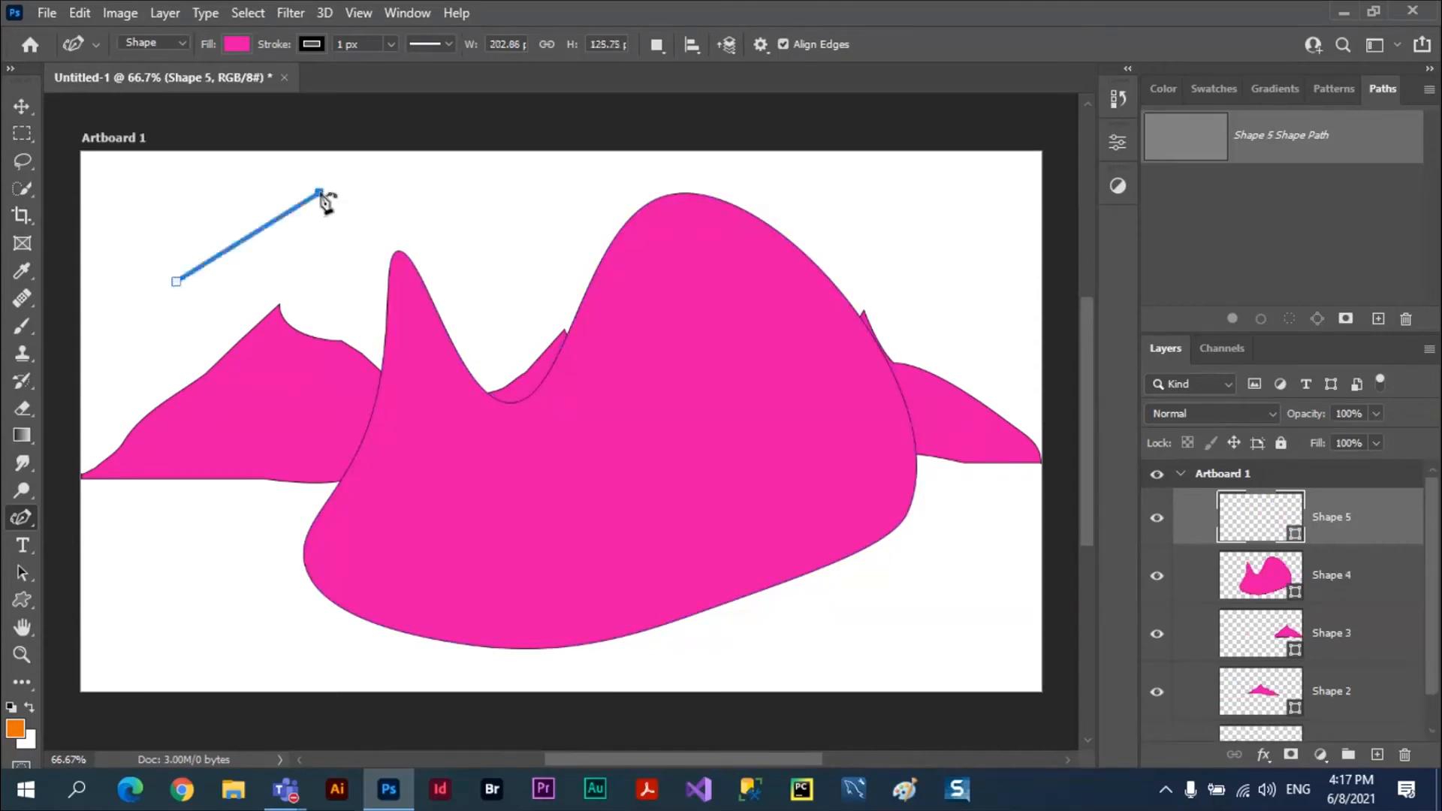
{"action": "left_click", "coordinate": [488, 270]}
{"action": "left_click", "coordinate": [560, 189]}
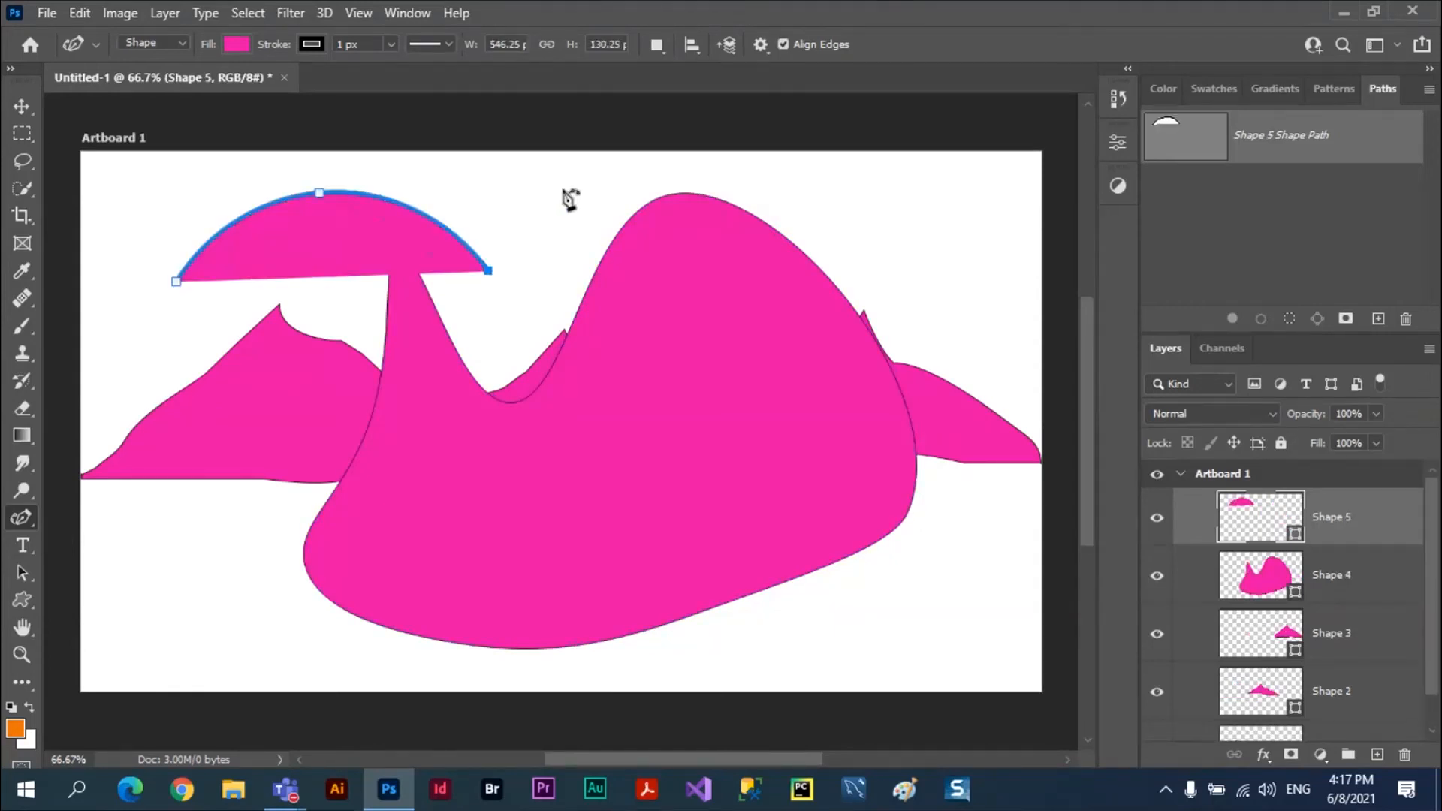
{"action": "left_click", "coordinate": [892, 233]}
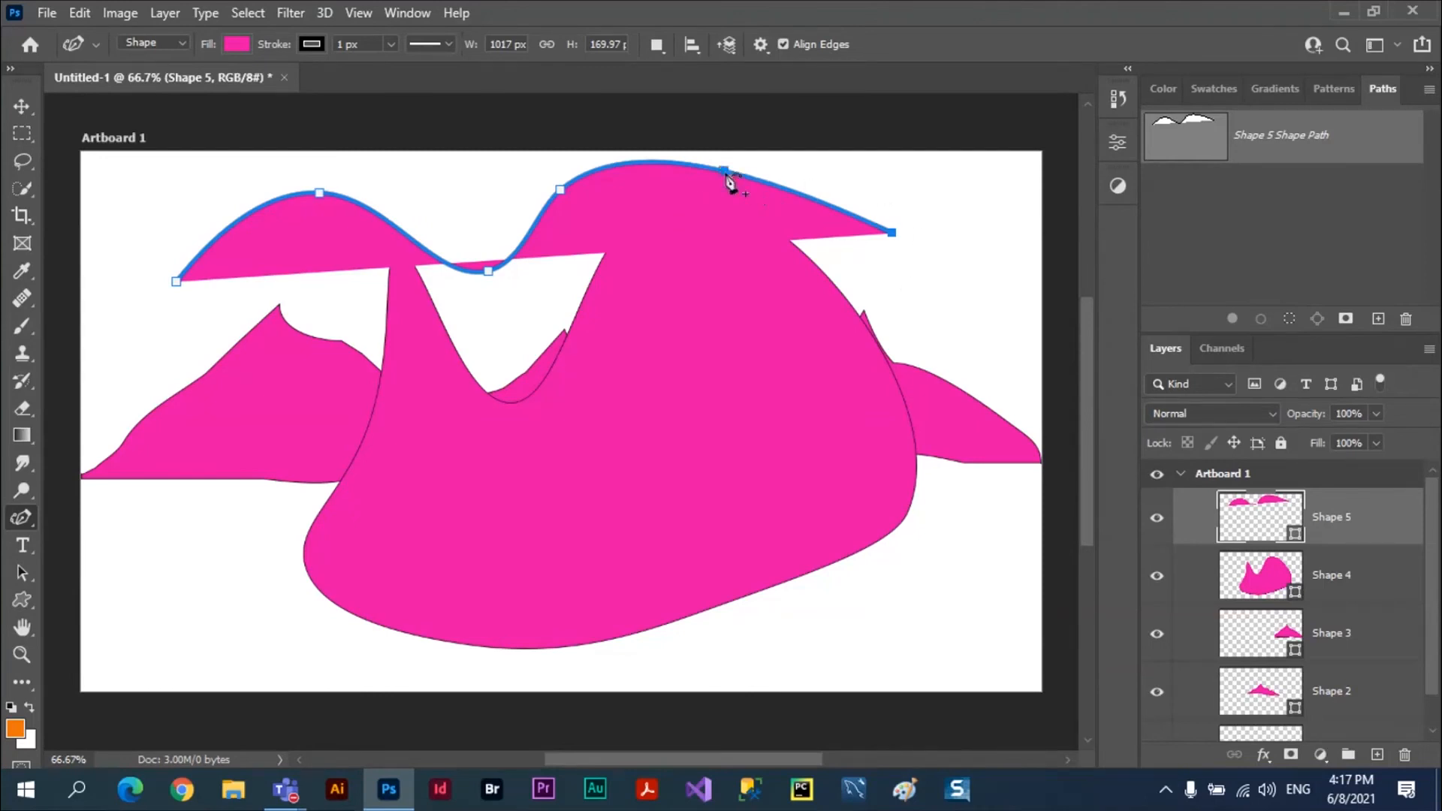
Step: Pull a new point after the wavy path's second crest down into a dip, and try bending the slope after the first crest
{"action": "left_click_drag", "start_coordinate": [727, 175], "coordinate": [699, 245]}
{"action": "left_click_drag", "start_coordinate": [392, 223], "coordinate": [387, 268]}
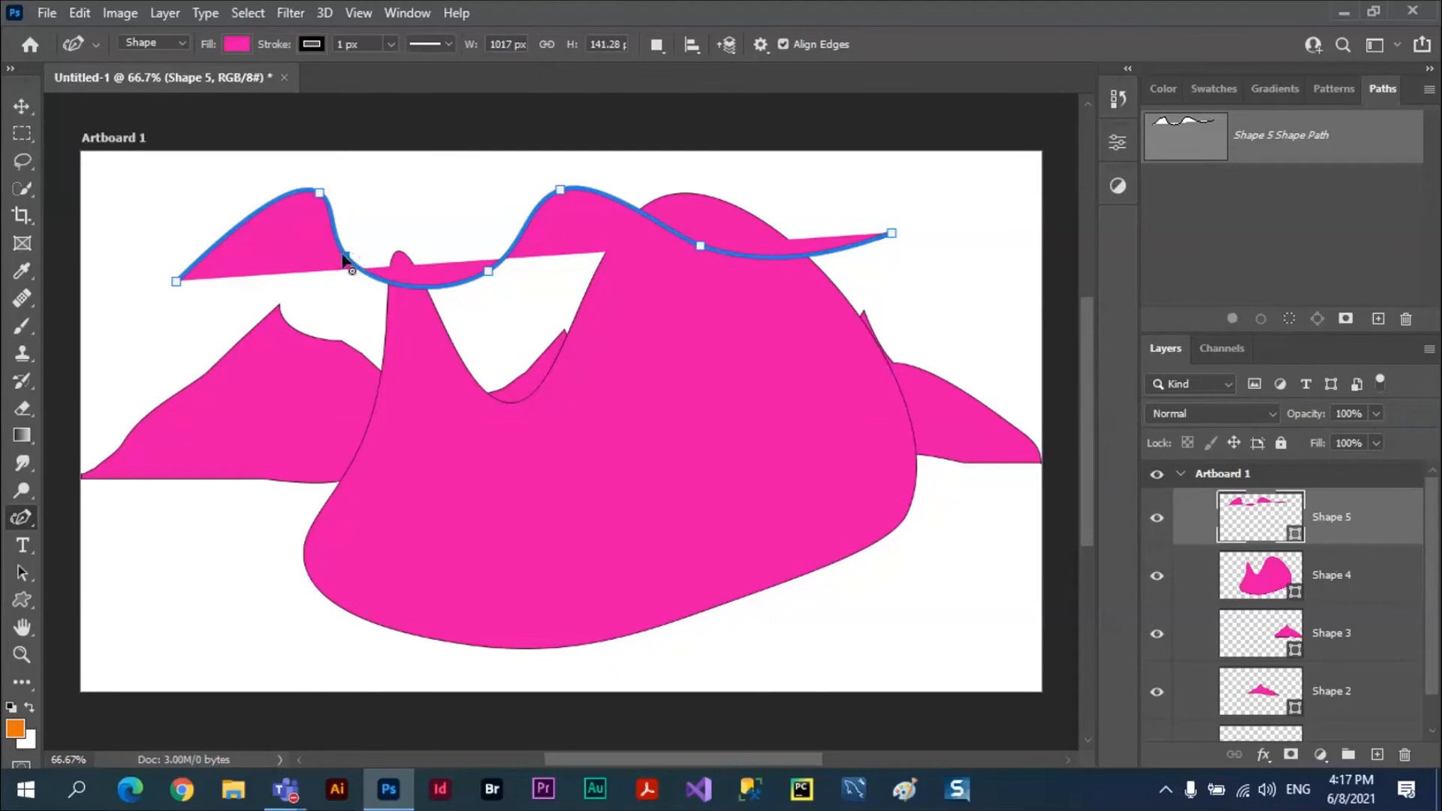
{"action": "left_click_drag", "start_coordinate": [346, 260], "coordinate": [400, 227]}
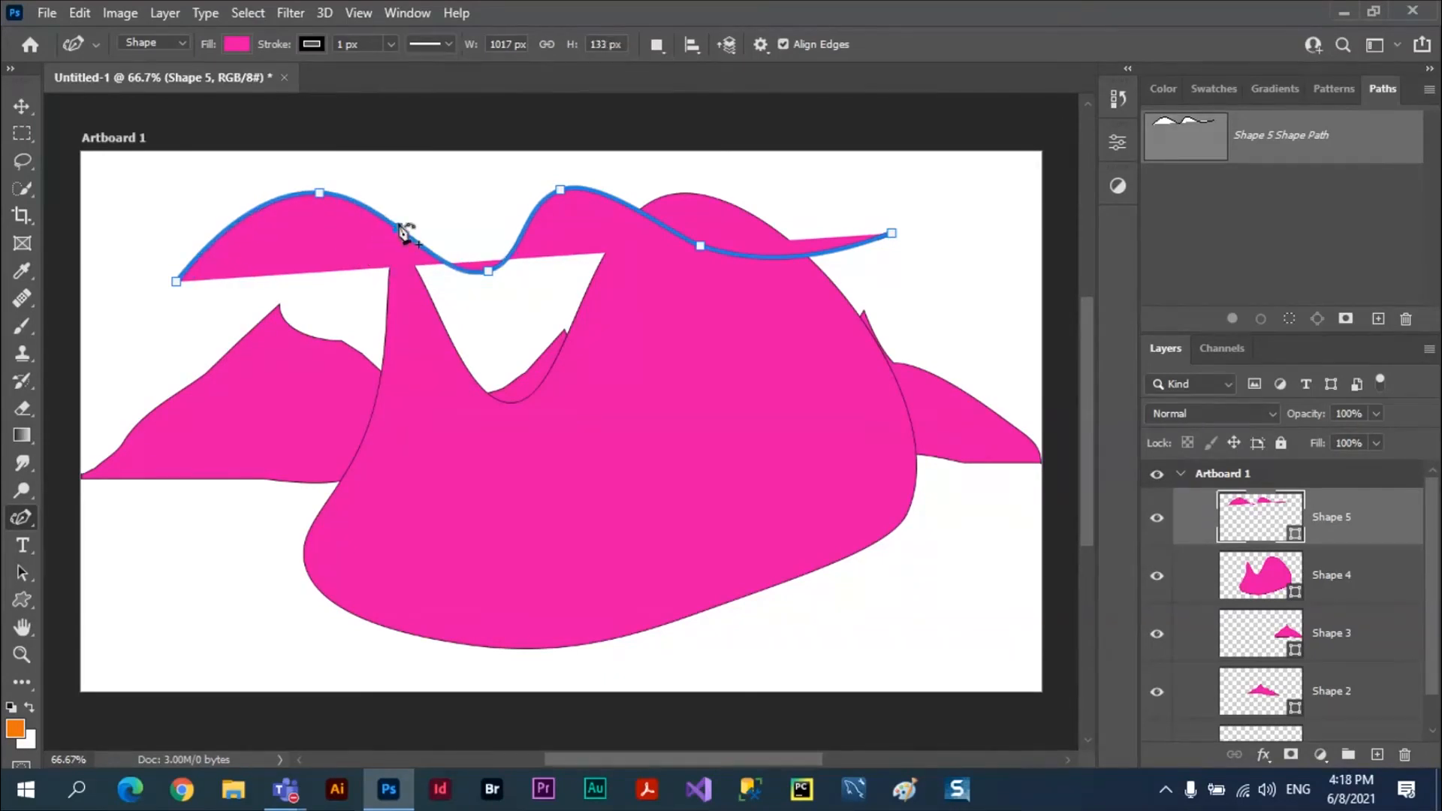
Step: Convert the two crest anchor points of the wavy path from smooth to corner points
{"action": "double_click", "coordinate": [319, 195]}
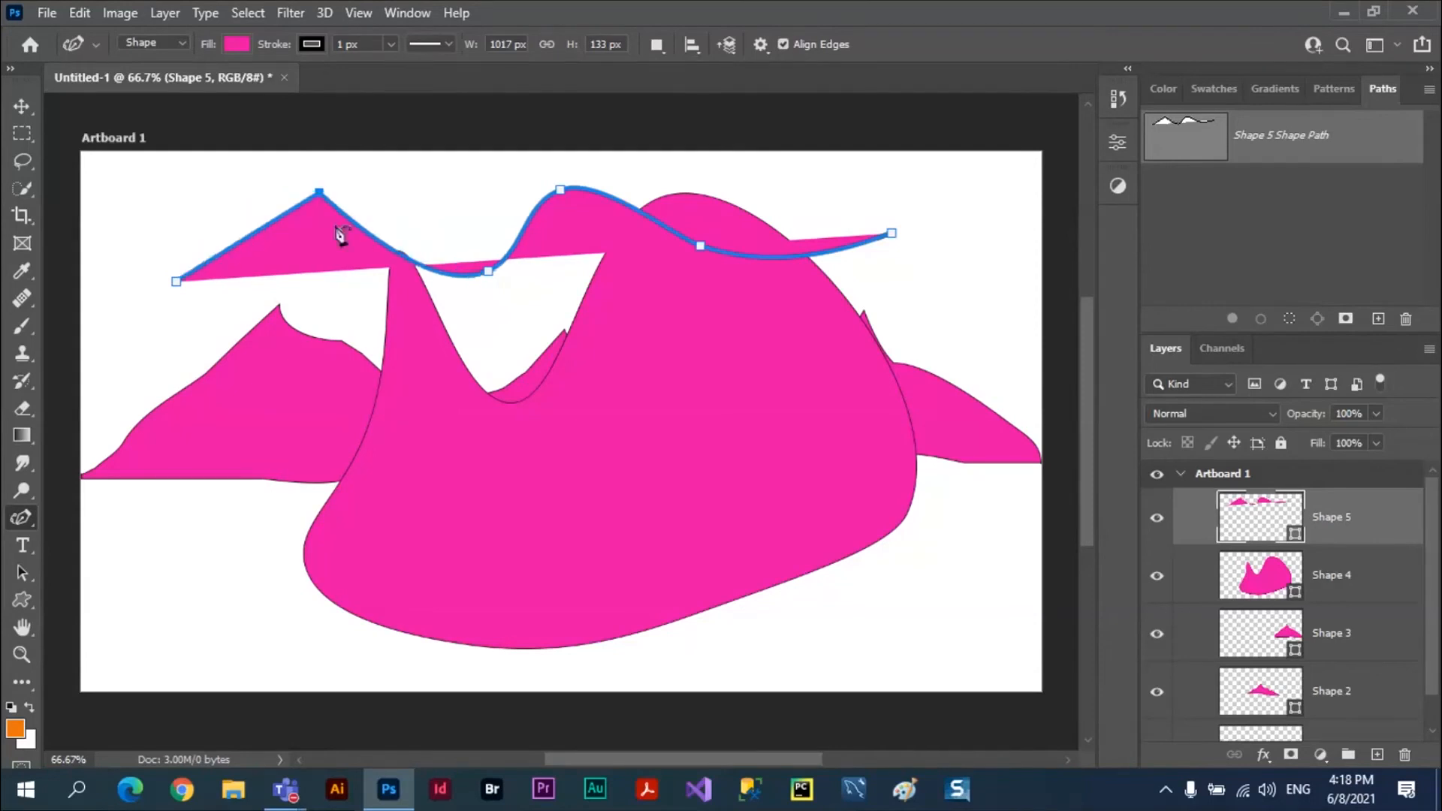
{"action": "left_click", "coordinate": [560, 191]}
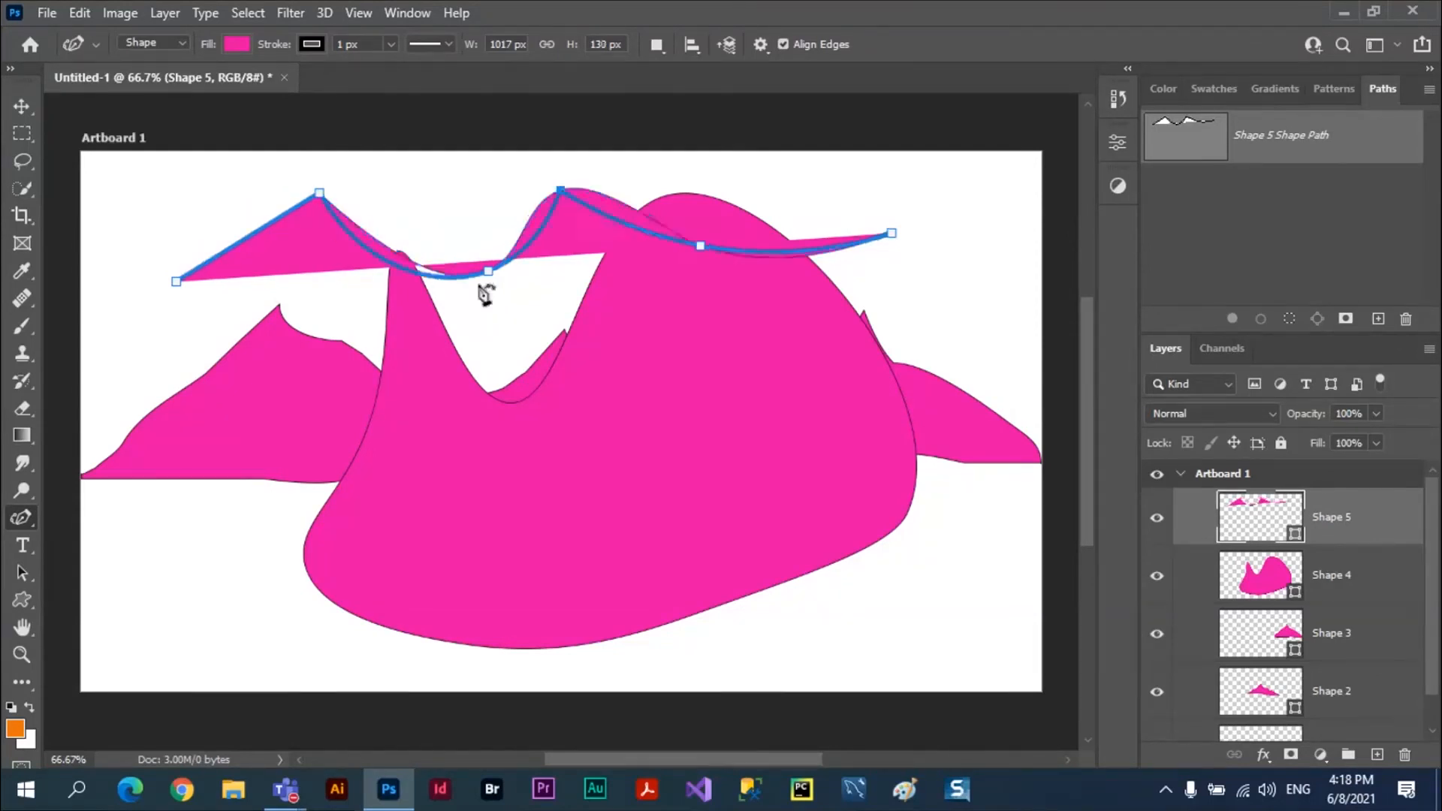
Step: Convert the dip anchor between the wavy path's crests to a corner point and both crest anchors back to smooth points
{"action": "left_click", "coordinate": [488, 271]}
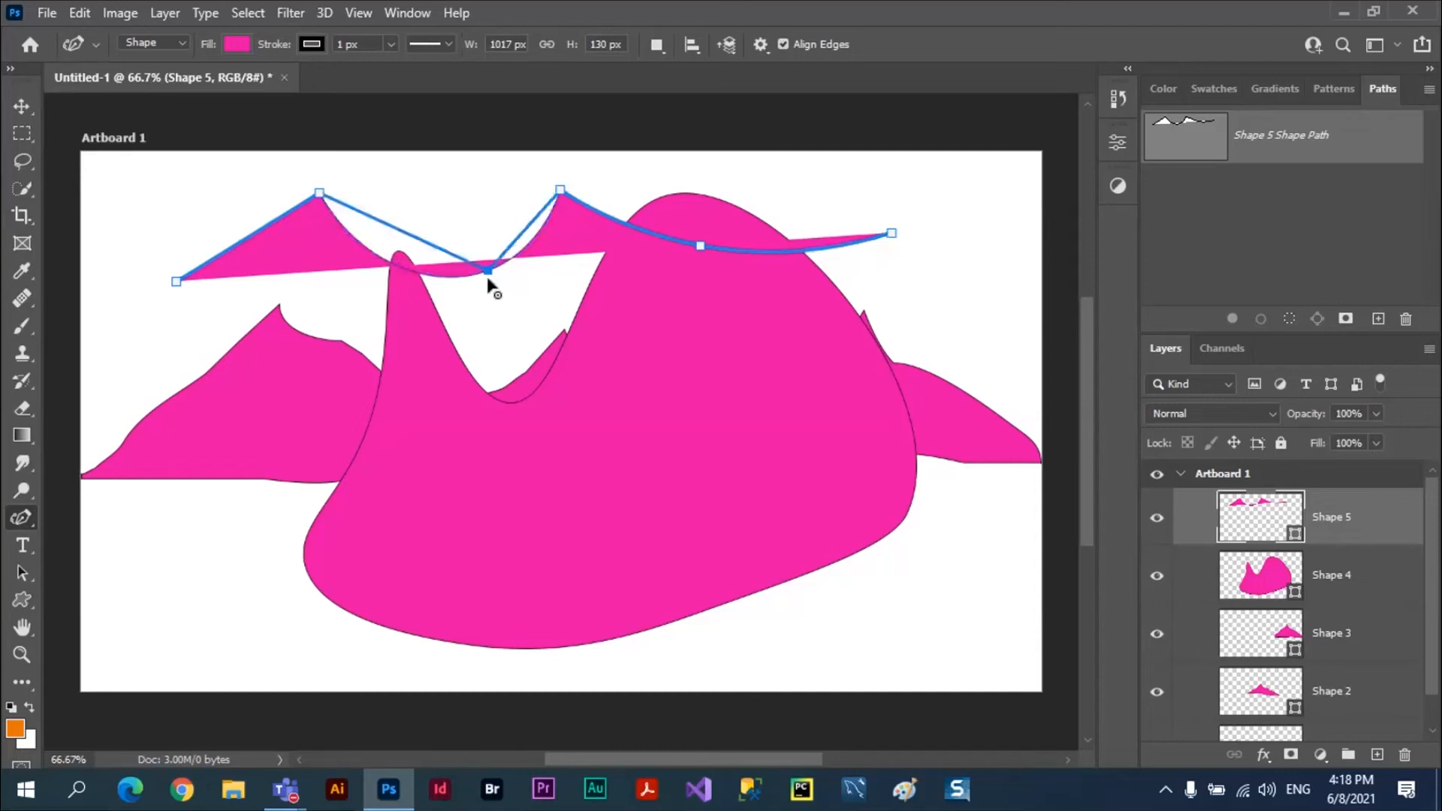
{"action": "double_click", "coordinate": [321, 196]}
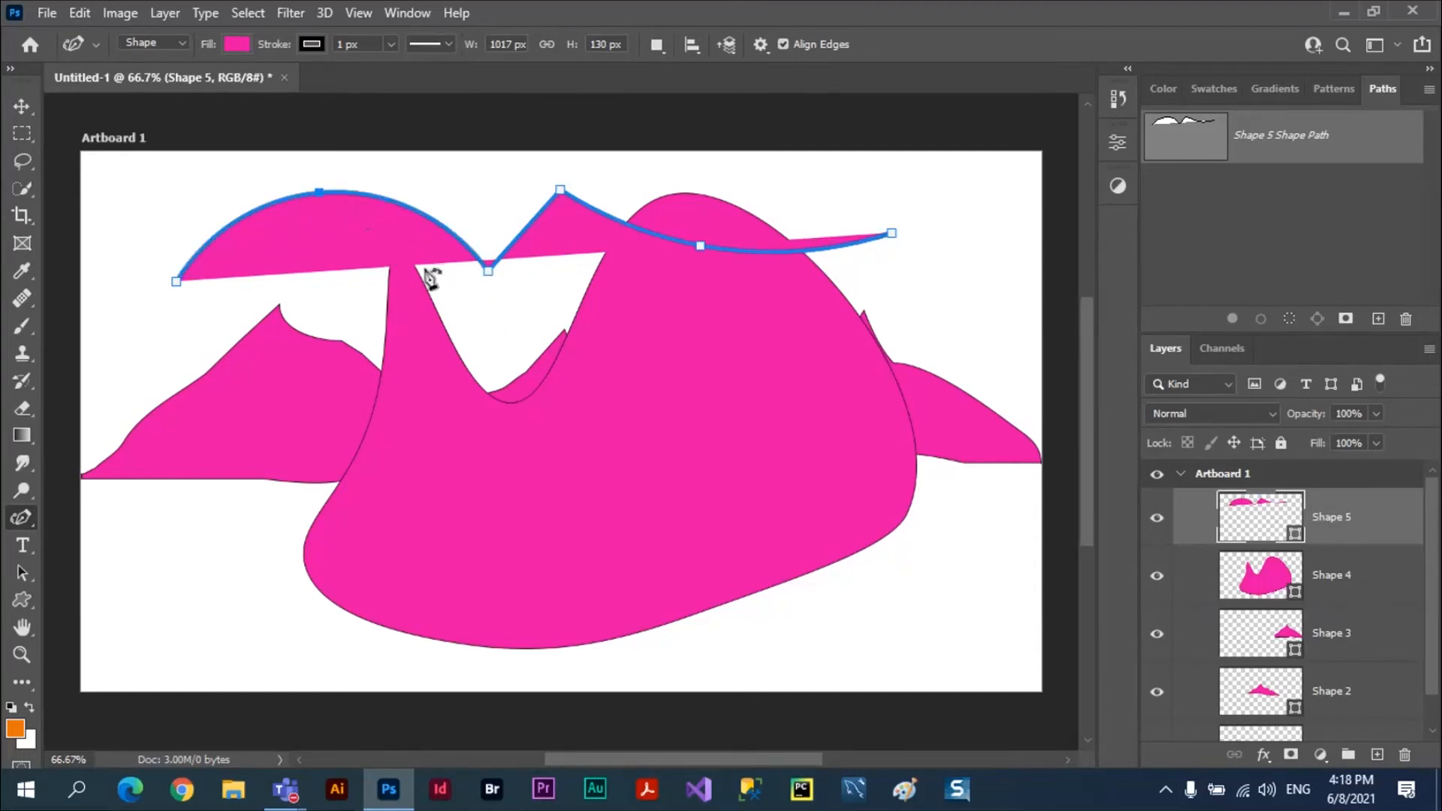
{"action": "left_click", "coordinate": [562, 193]}
{"action": "double_click", "coordinate": [562, 193]}
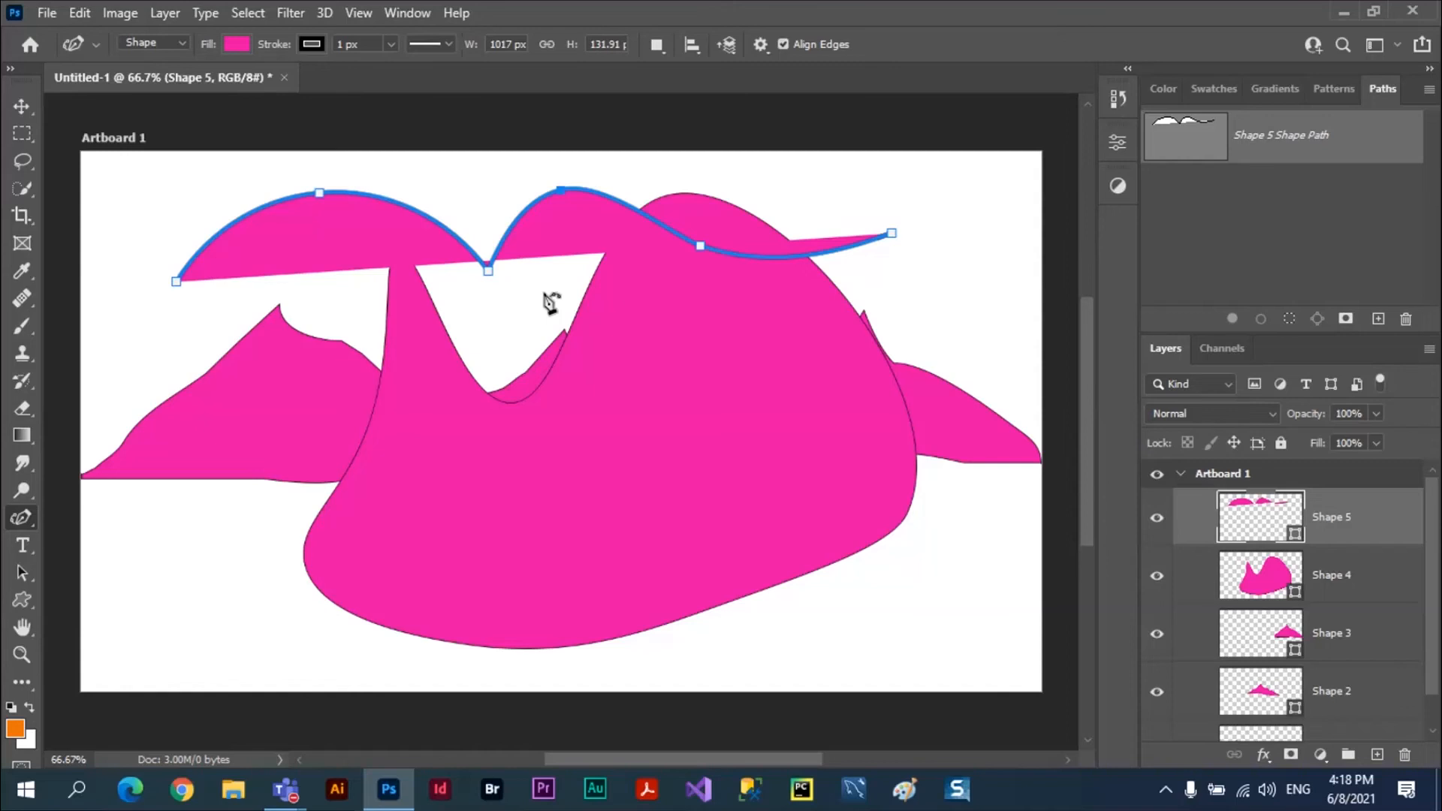
Step: Delete the wavy shape and the large rounded shape, leaving the three pink mountains on the artboard
{"action": "key", "text": "Delete"}
{"action": "key", "text": "Delete"}
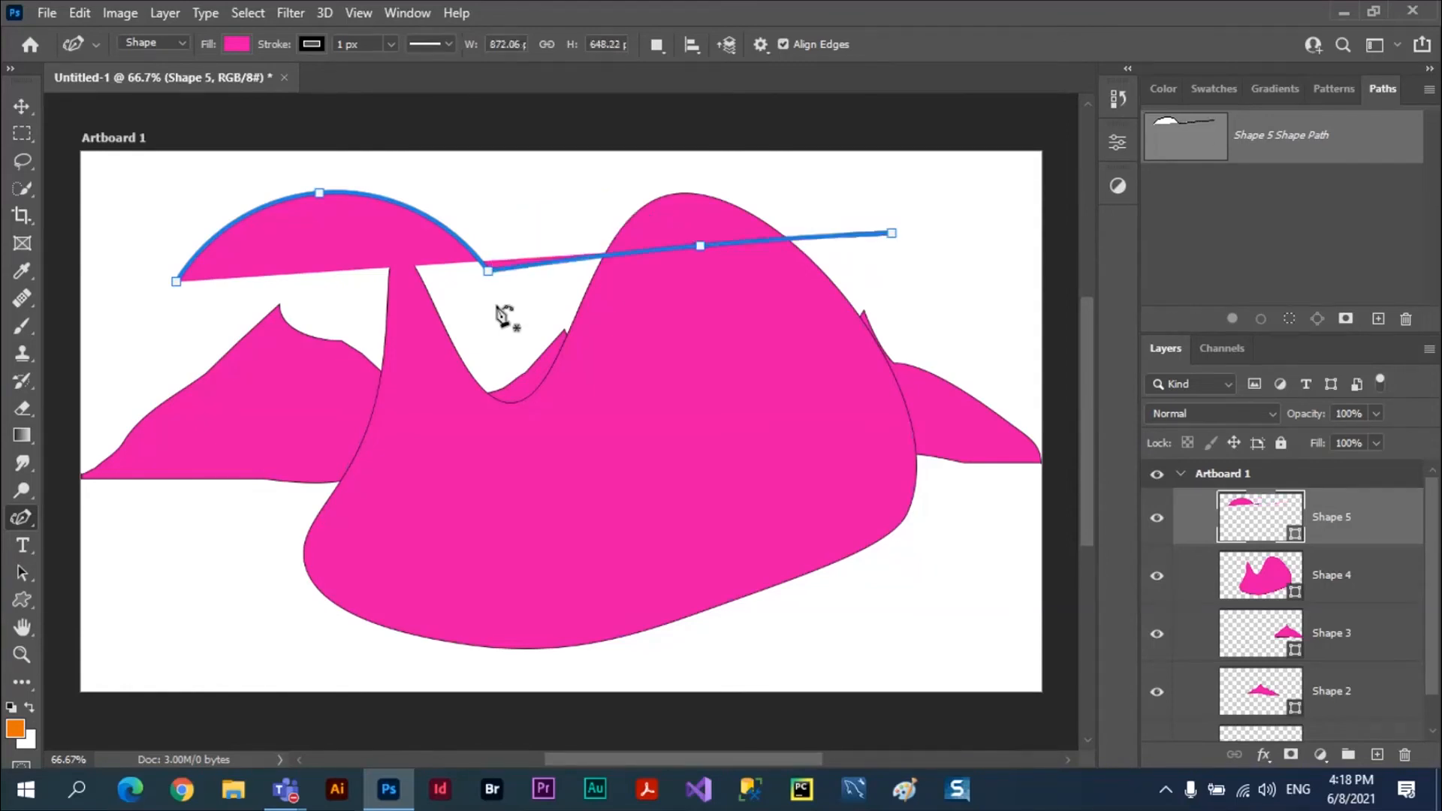
{"action": "key", "text": "Delete"}
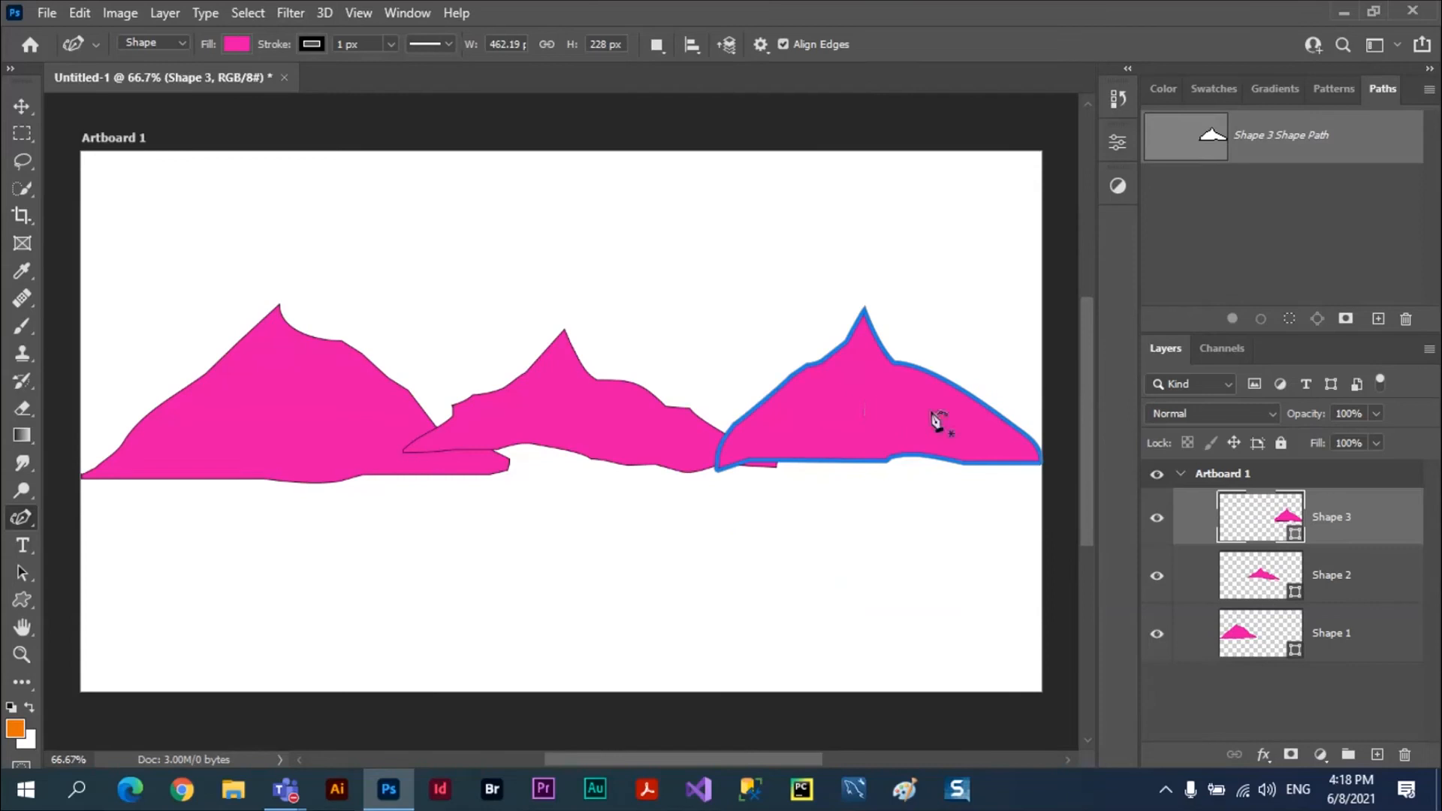
Step: Draw a closed, slender curved trunk with the Pen tool from beyond the artboard's lower right edge to the right mountain's left side, about 607 x 470 px
{"action": "right_click", "coordinate": [22, 520]}
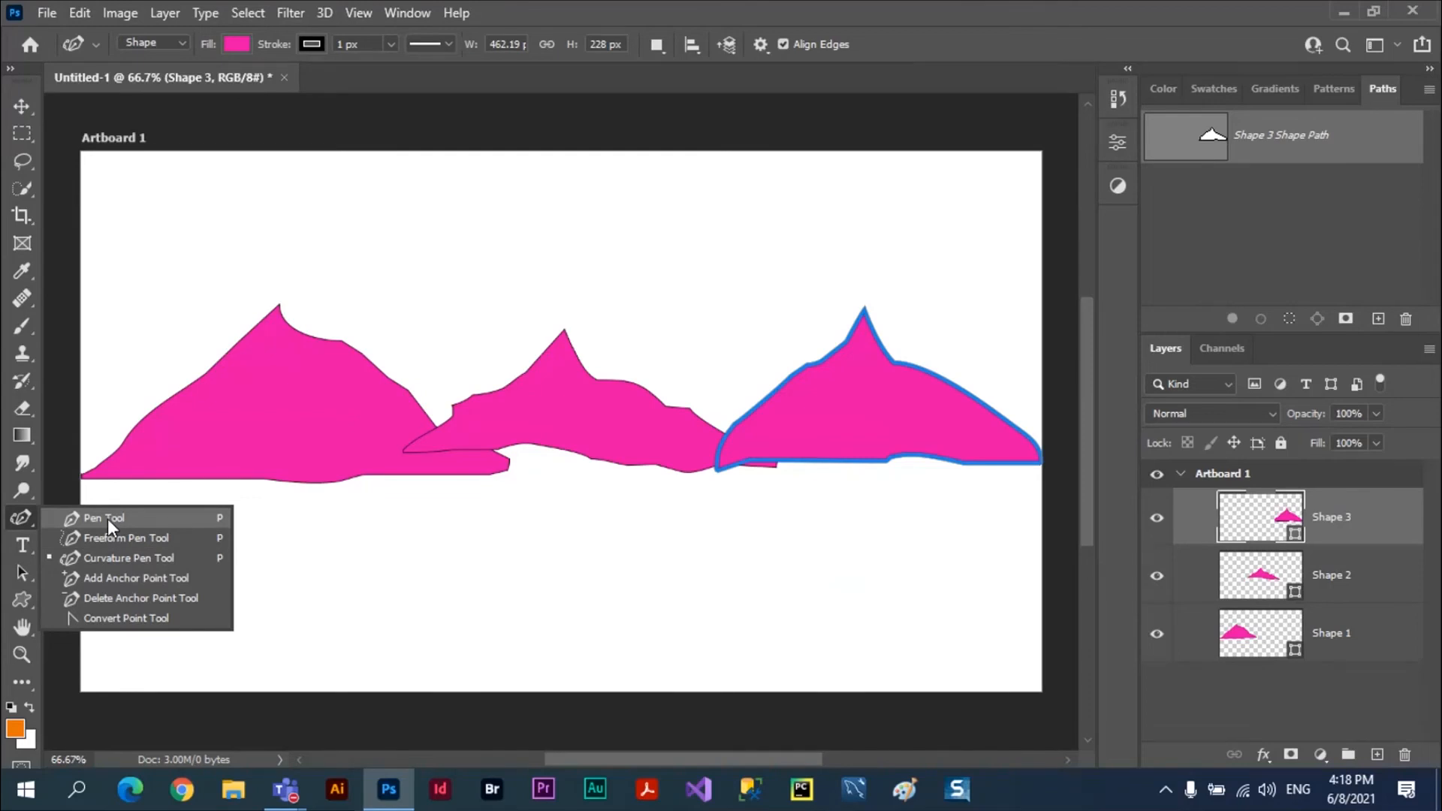
{"action": "left_click", "coordinate": [107, 520]}
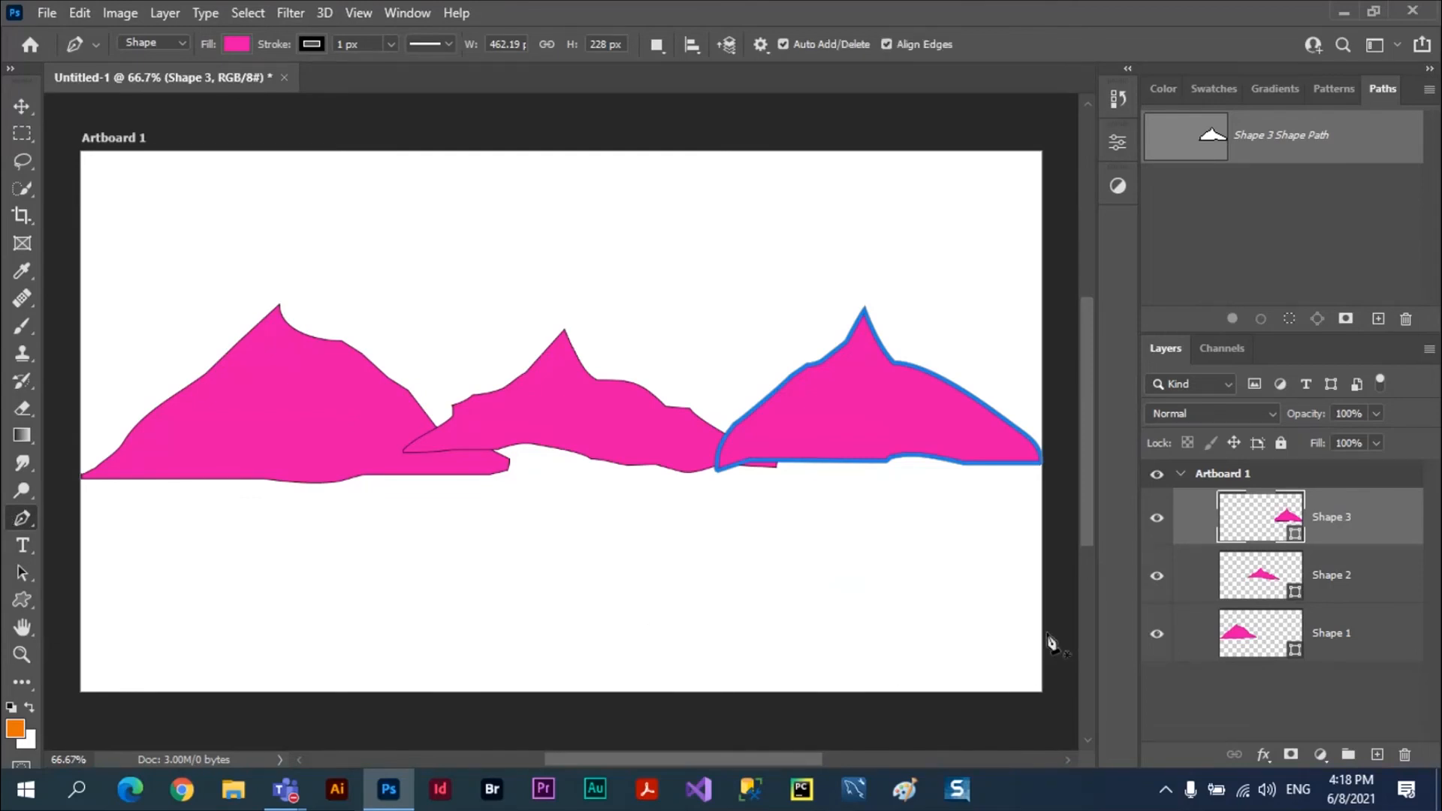
{"action": "left_click_drag", "start_coordinate": [1050, 635], "coordinate": [856, 554]}
{"action": "left_click_drag", "start_coordinate": [728, 347], "coordinate": [745, 431]}
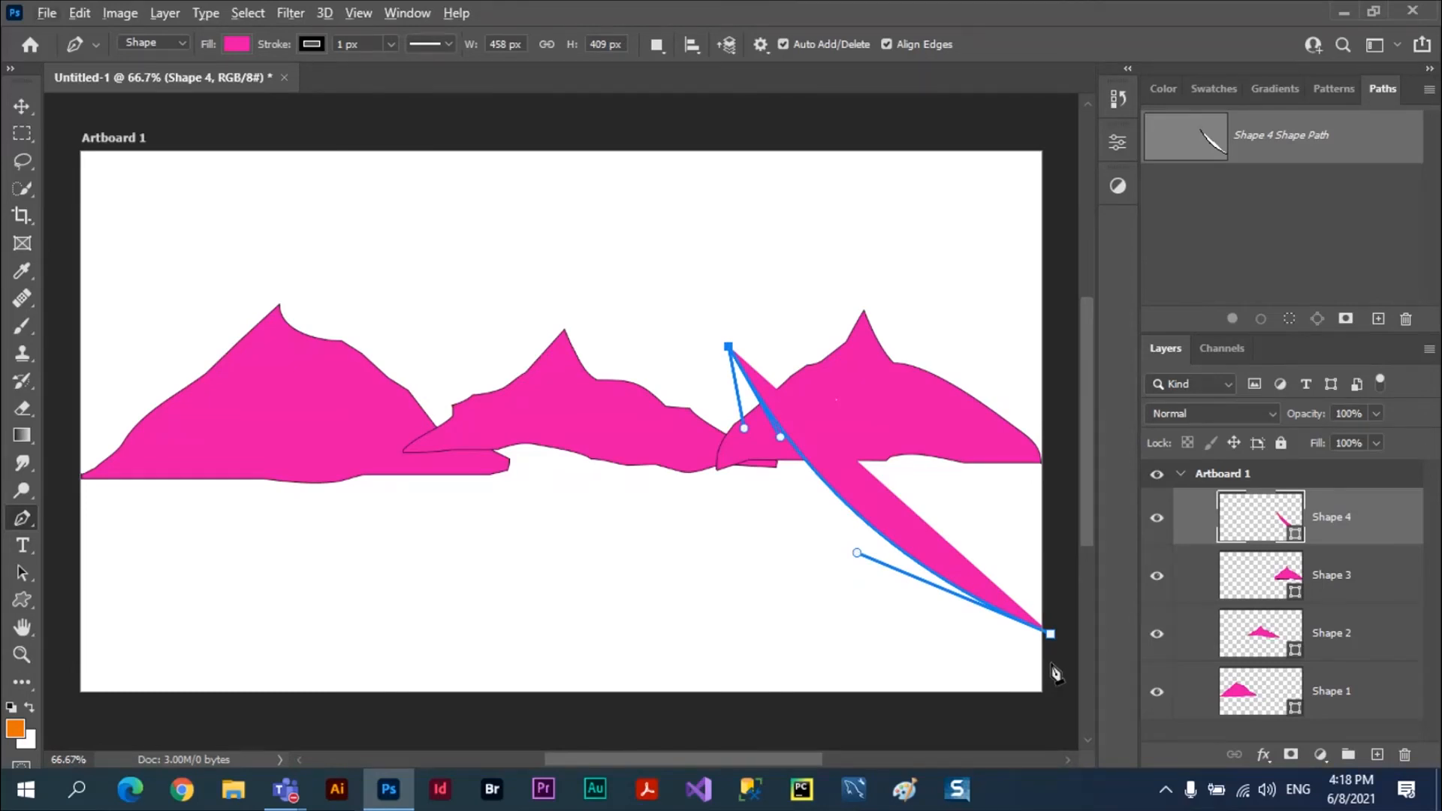
{"action": "mouse_move", "coordinate": [1050, 662]}
{"action": "left_mouse_down"}
{"action": "mouse_move", "coordinate": [1092, 655]}
{"action": "mouse_move", "coordinate": [1030, 654]}
{"action": "left_mouse_up"}
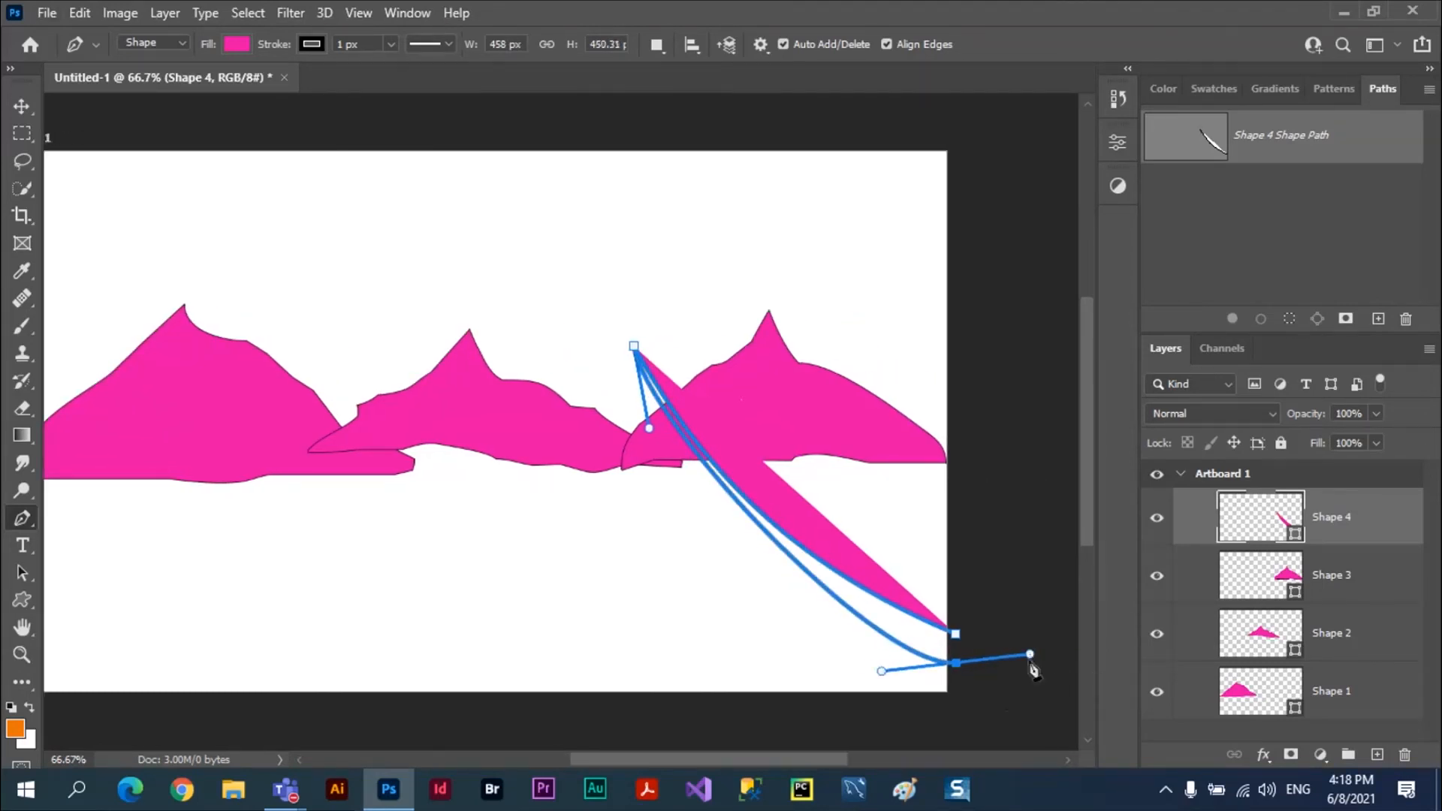
{"action": "left_click", "coordinate": [961, 637]}
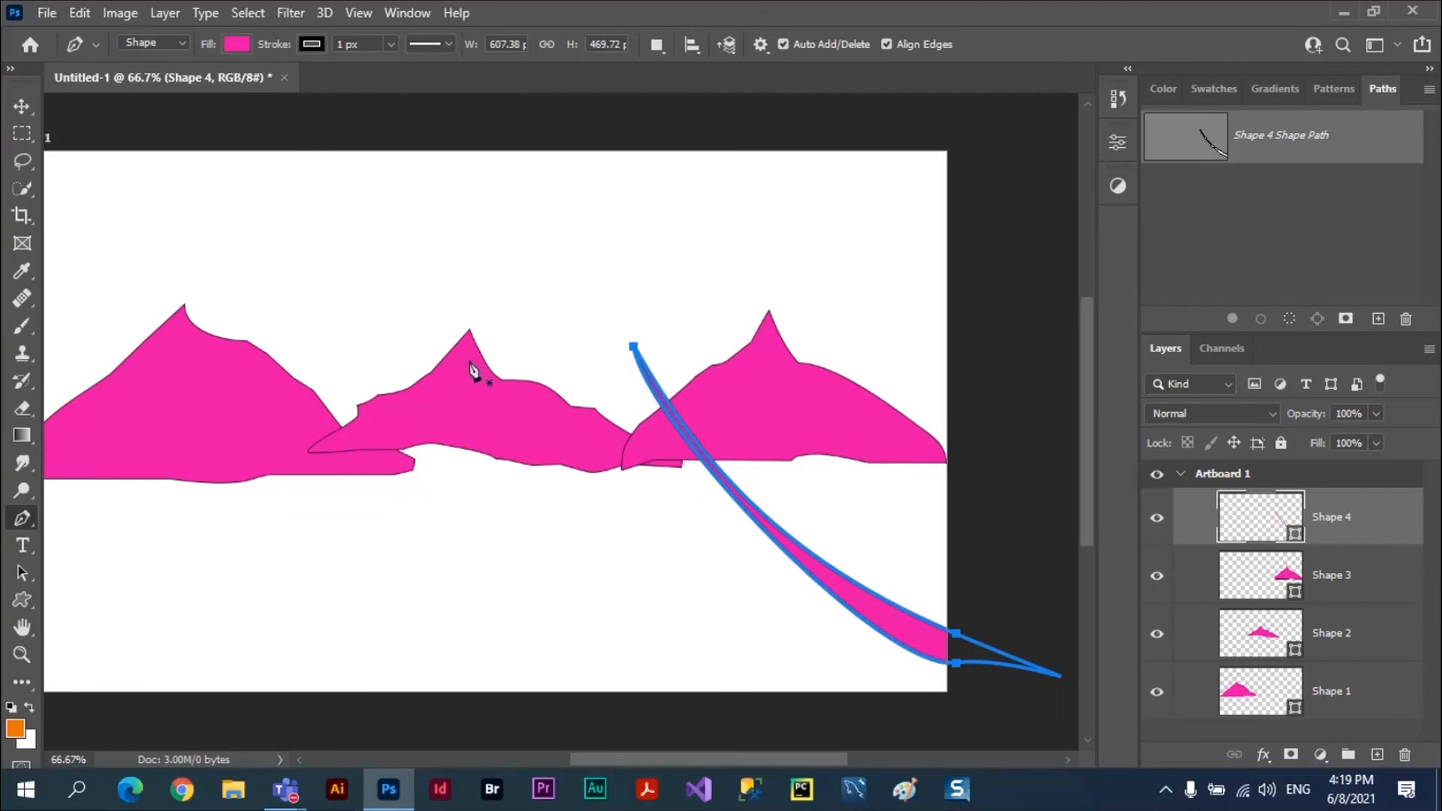
Step: Fill the curved trunk shape with orange and deselect it
{"action": "left_click", "coordinate": [238, 47]}
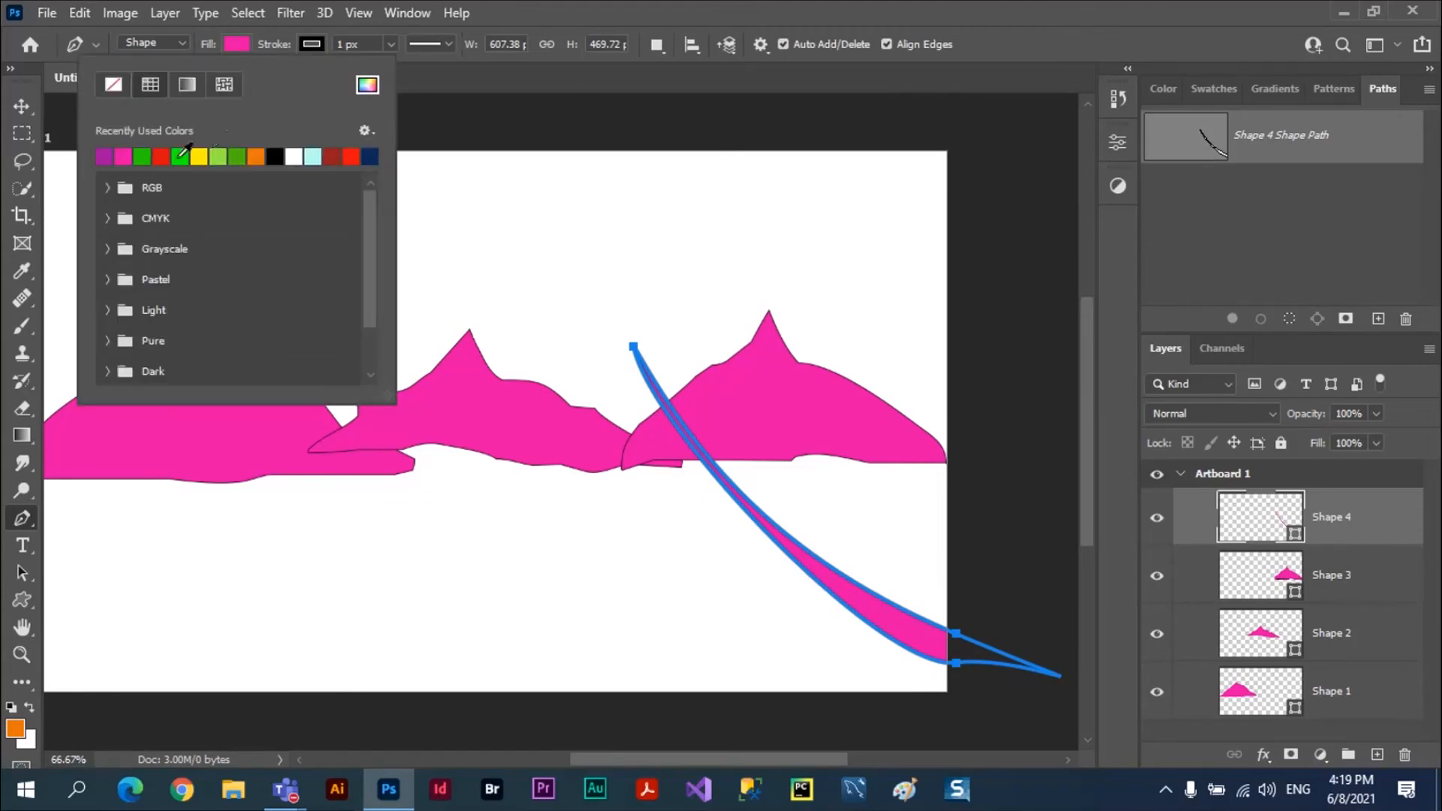
{"action": "left_click", "coordinate": [258, 157]}
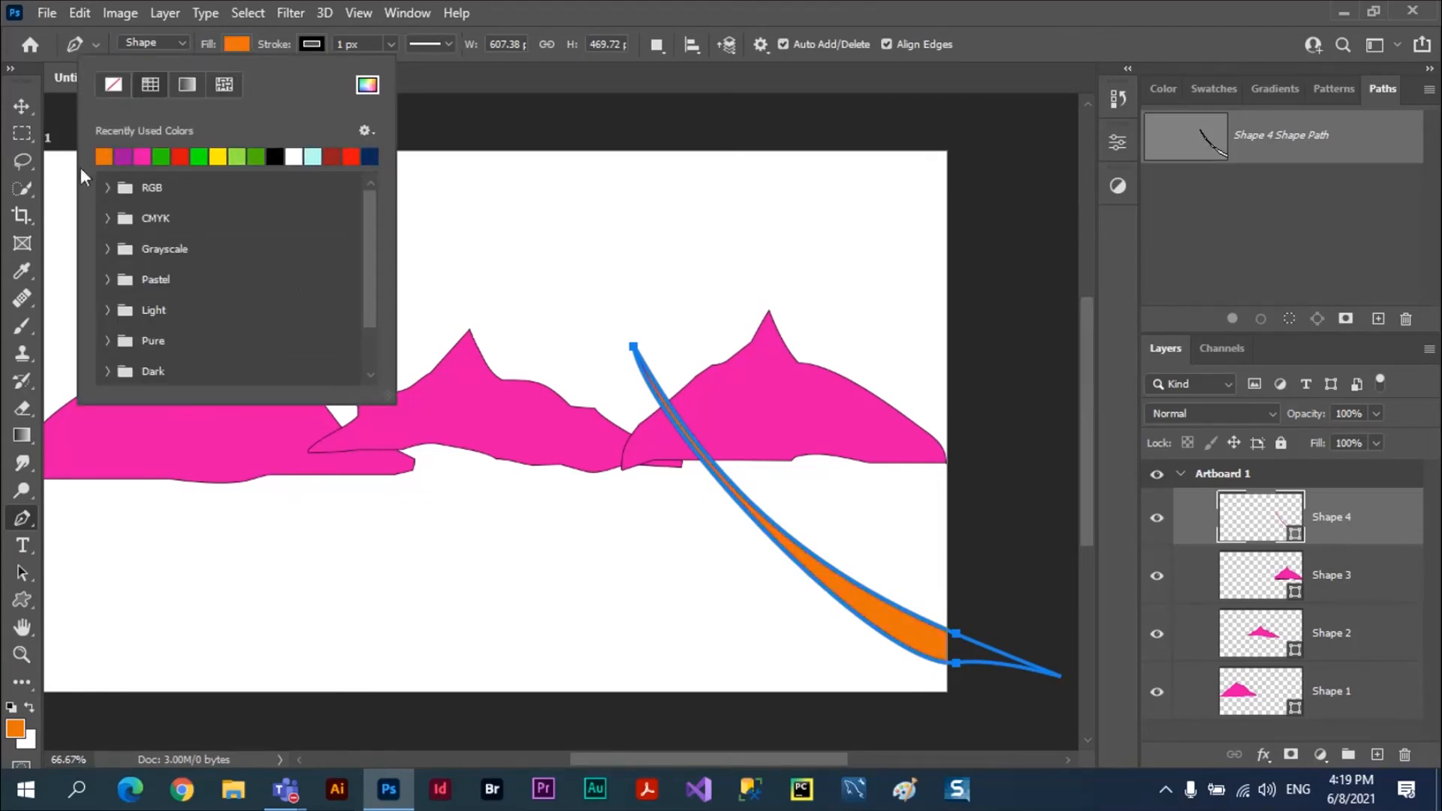
{"action": "left_click", "coordinate": [21, 109]}
{"action": "left_click", "coordinate": [744, 597]}
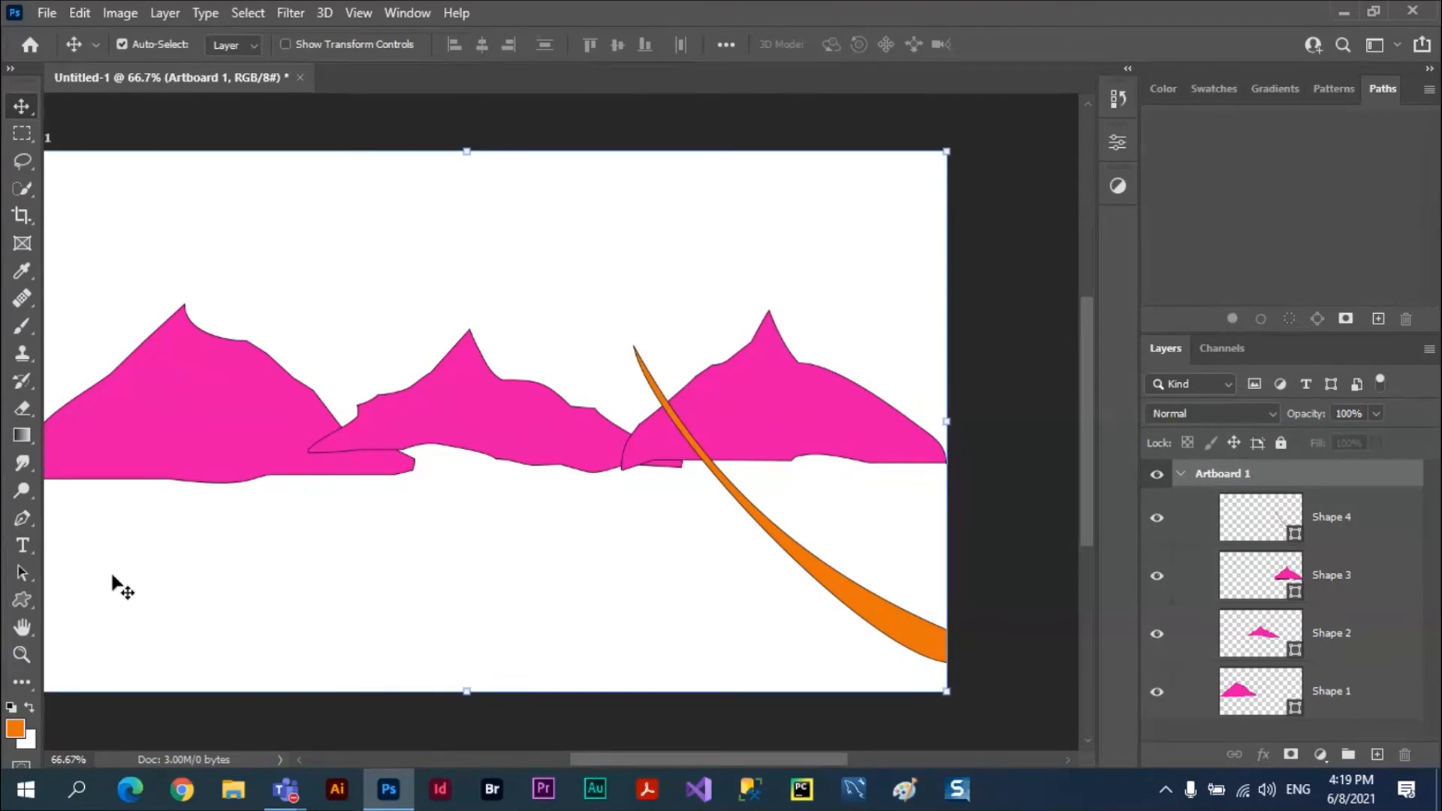
Step: Draw a curved arc with the Pen tool above the middle mountain for a leaf's upper edge, about 158 x 136 px
{"action": "left_click", "coordinate": [22, 520]}
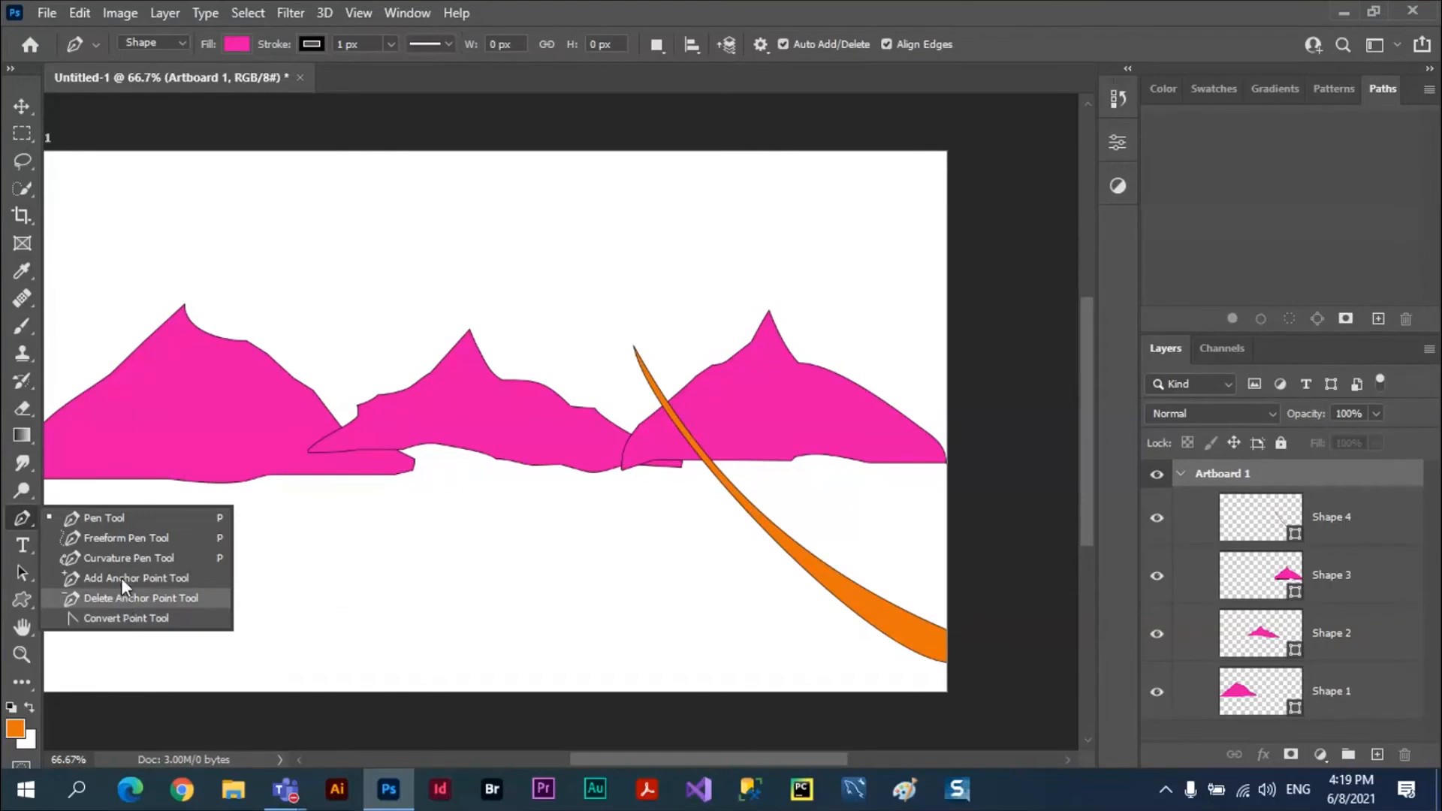
{"action": "left_click", "coordinate": [99, 517]}
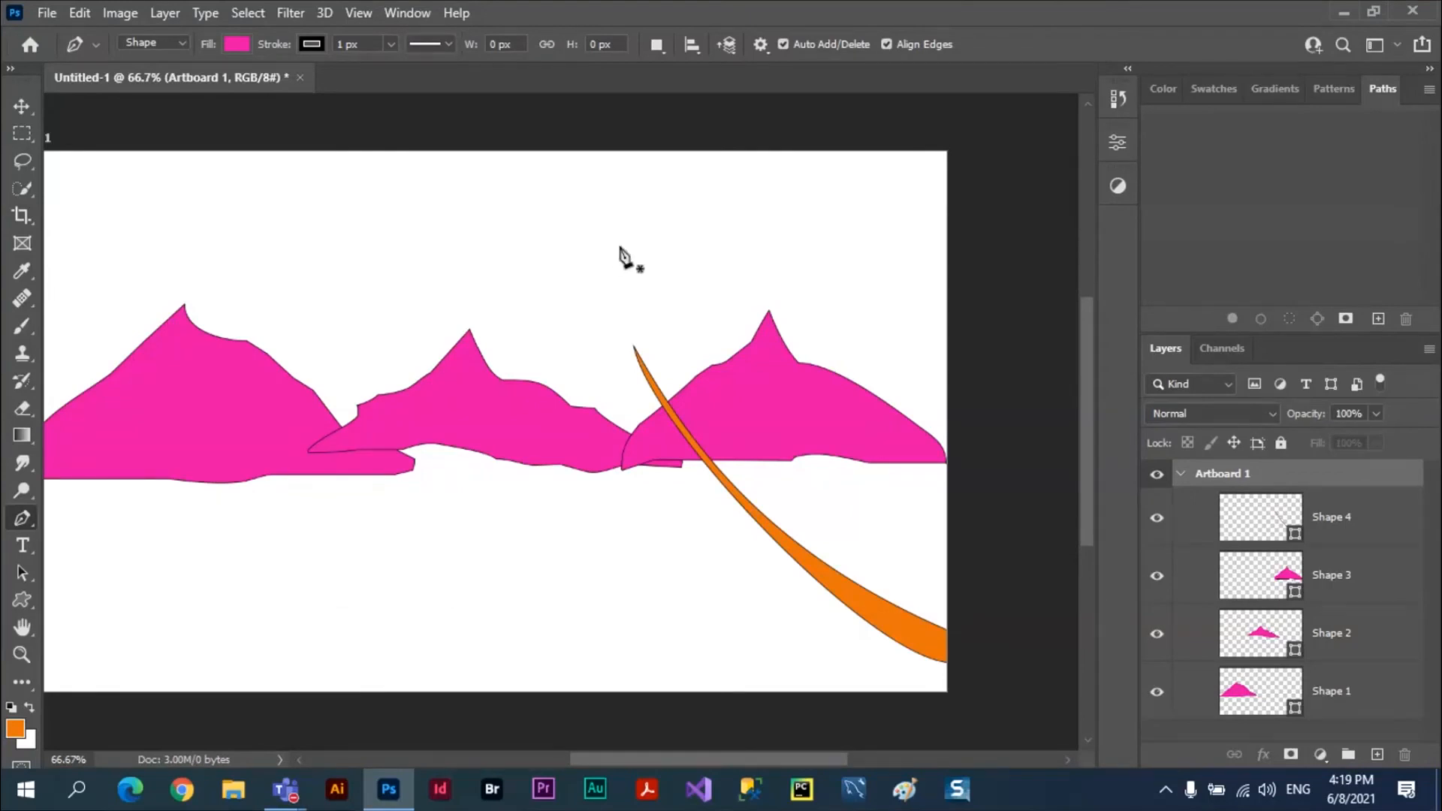
{"action": "left_click_drag", "start_coordinate": [596, 218], "coordinate": [529, 217]}
{"action": "left_click_drag", "start_coordinate": [484, 312], "coordinate": [490, 362]}
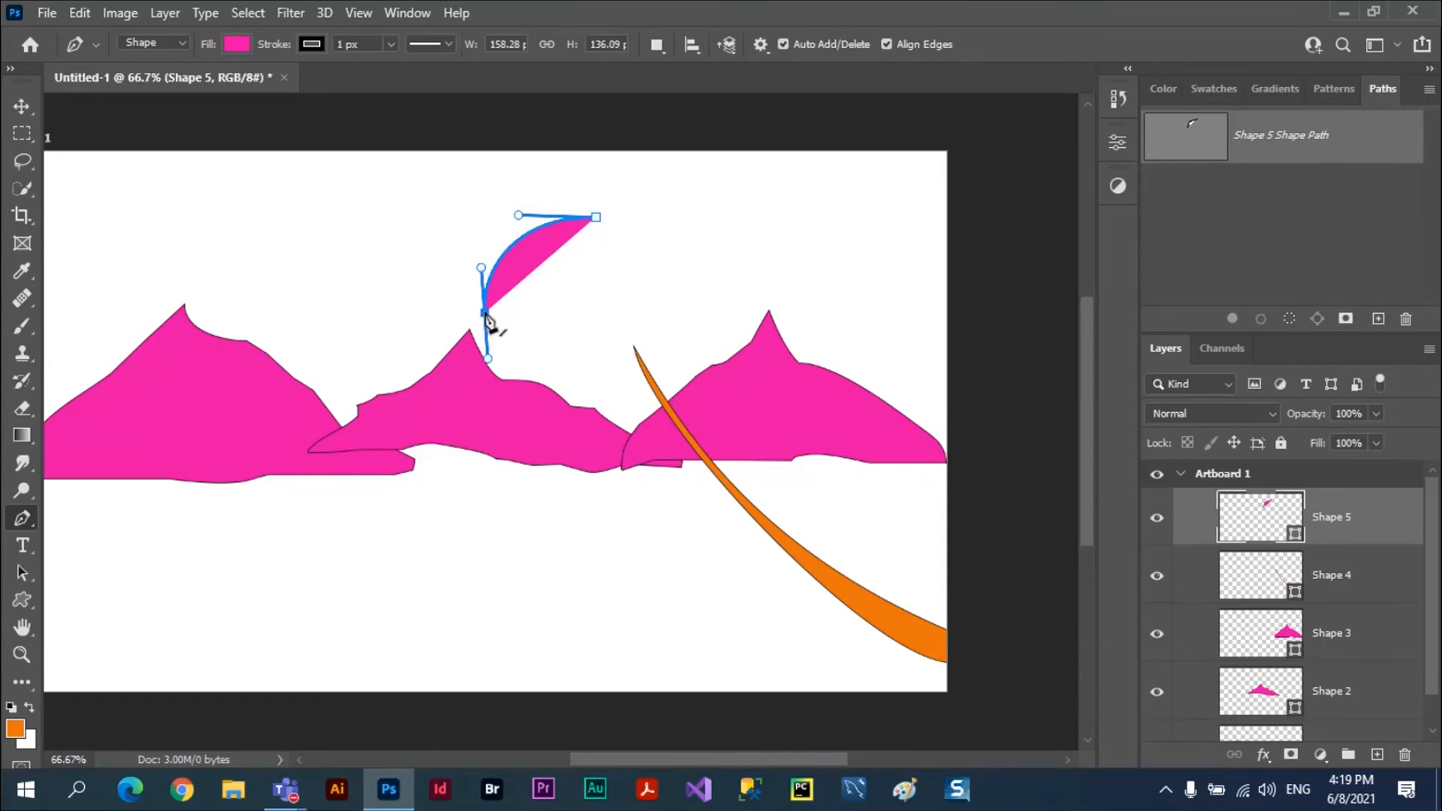
Step: Continue the leaf path with a zigzag lower edge of eight anchor points running back toward the arc's start
{"action": "left_click", "coordinate": [502, 281]}
{"action": "left_click", "coordinate": [512, 307]}
{"action": "left_click", "coordinate": [516, 270]}
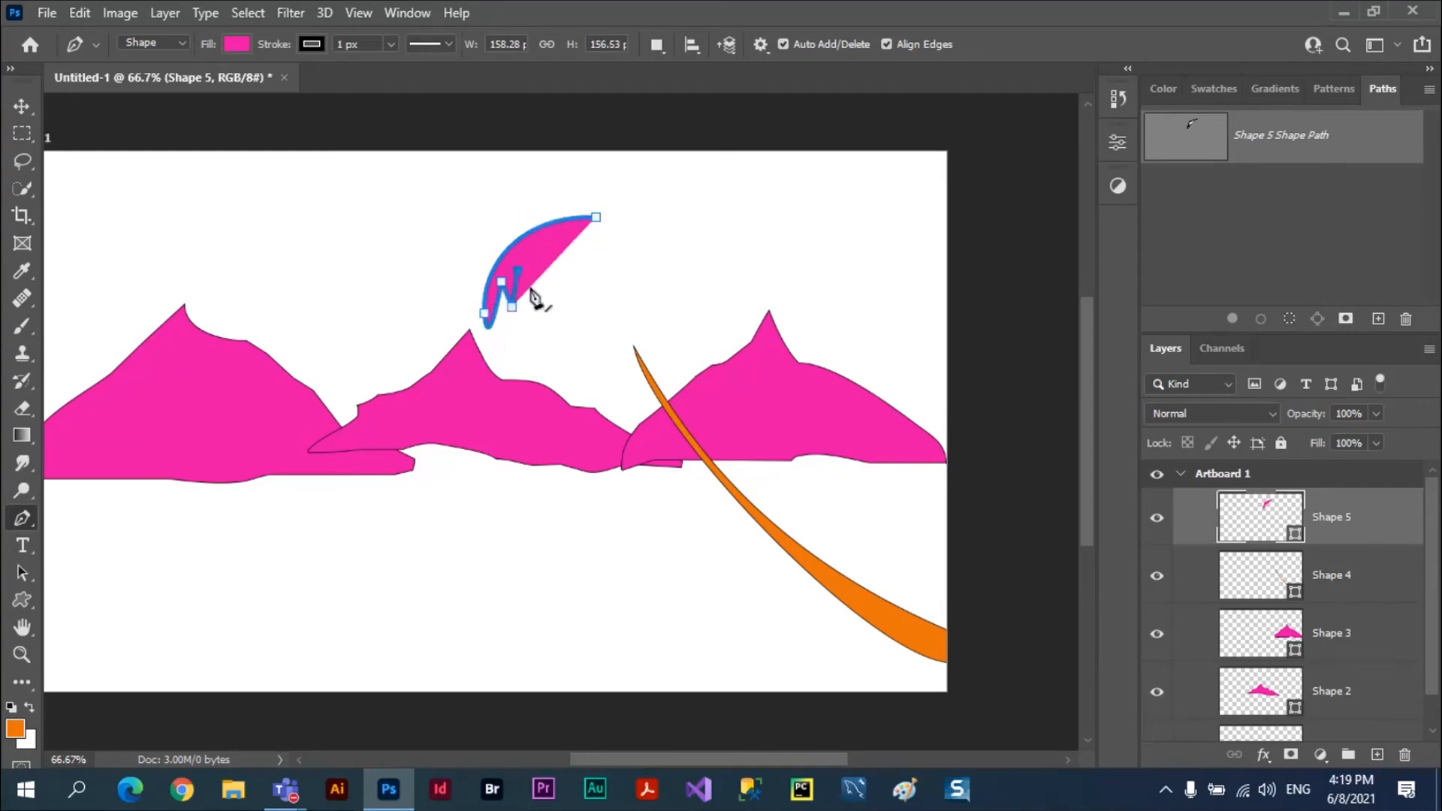
{"action": "left_click", "coordinate": [534, 293]}
{"action": "left_click", "coordinate": [533, 255]}
{"action": "left_click", "coordinate": [558, 284]}
{"action": "left_click", "coordinate": [559, 239]}
{"action": "left_click", "coordinate": [575, 268]}
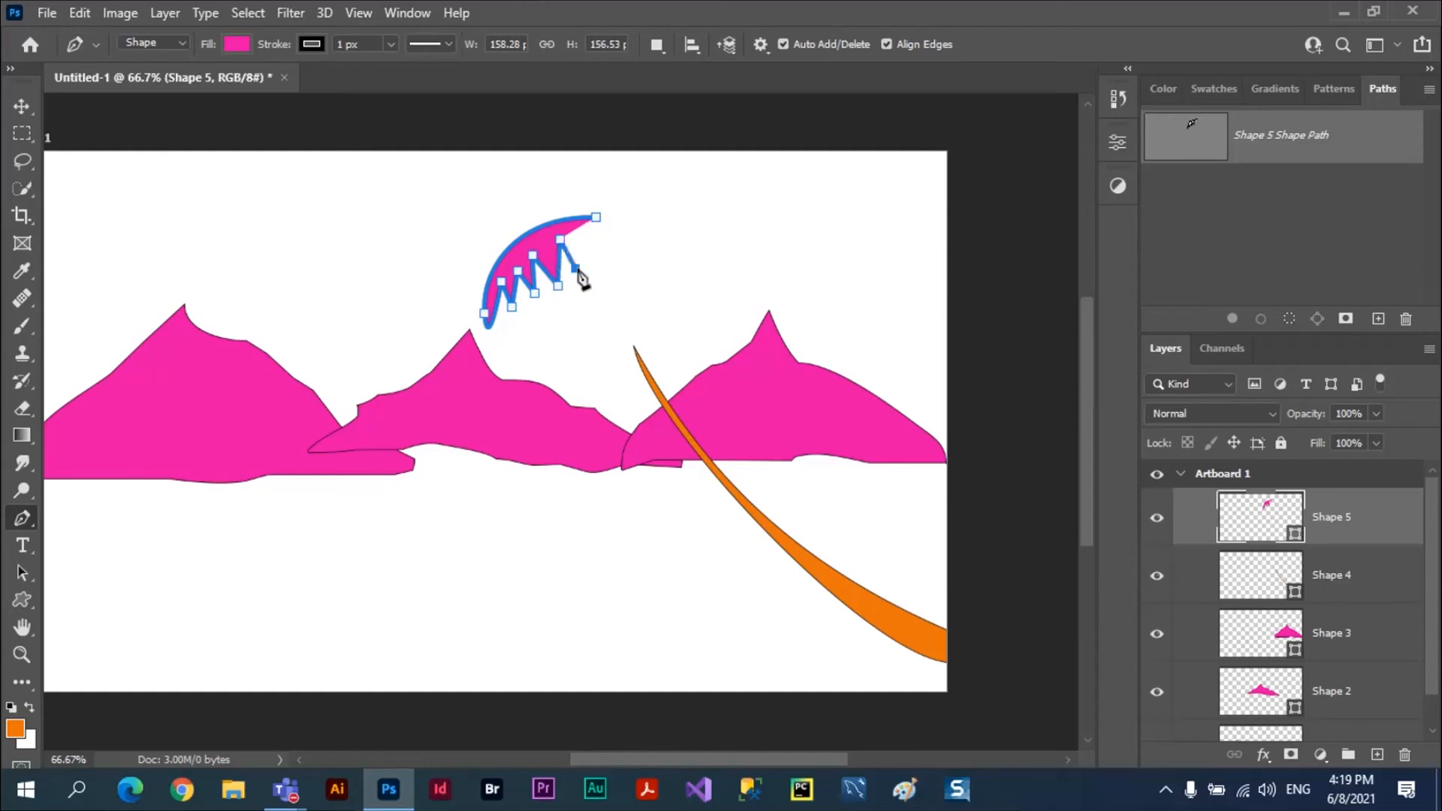
{"action": "left_click", "coordinate": [596, 218]}
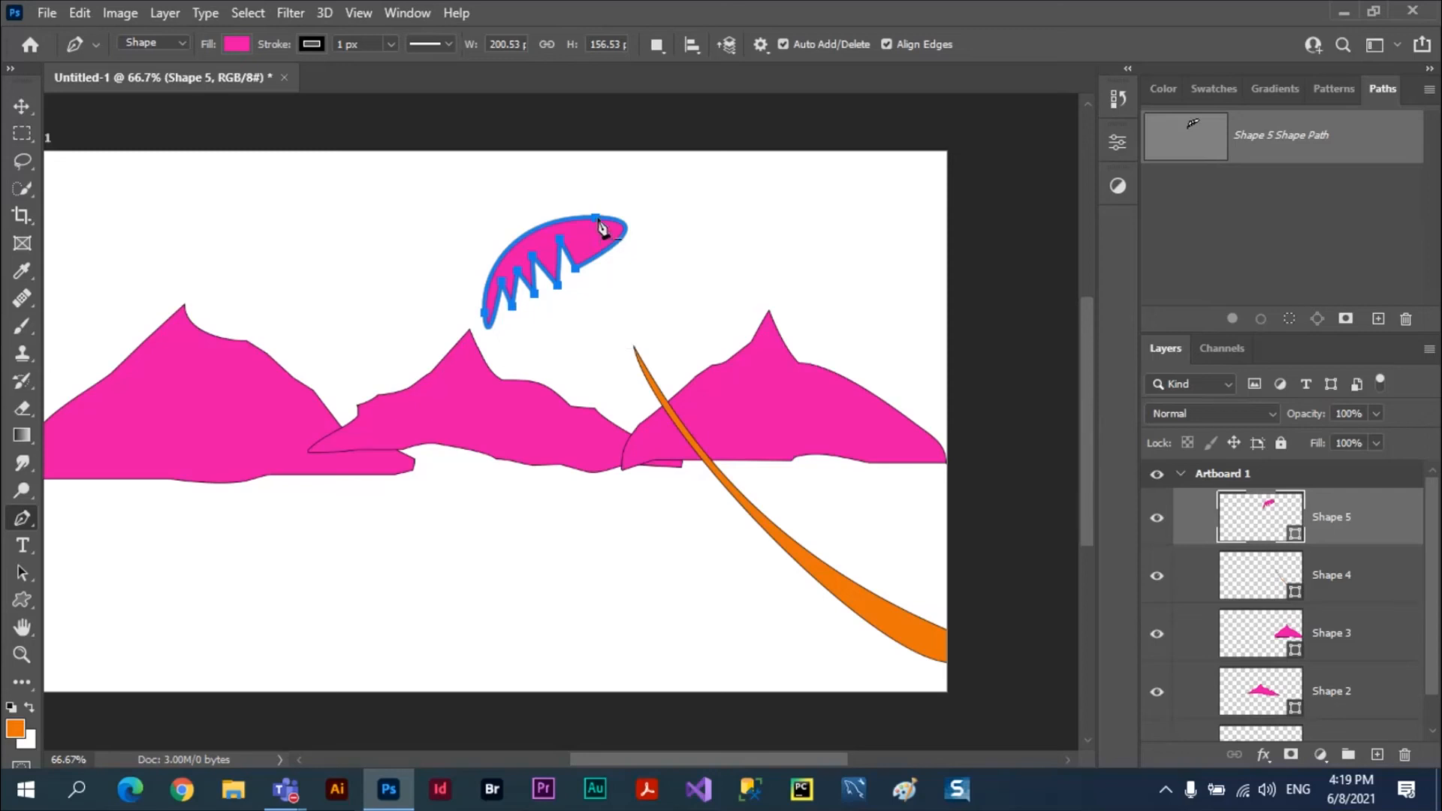
{"action": "key", "text": "ctrl+z"}
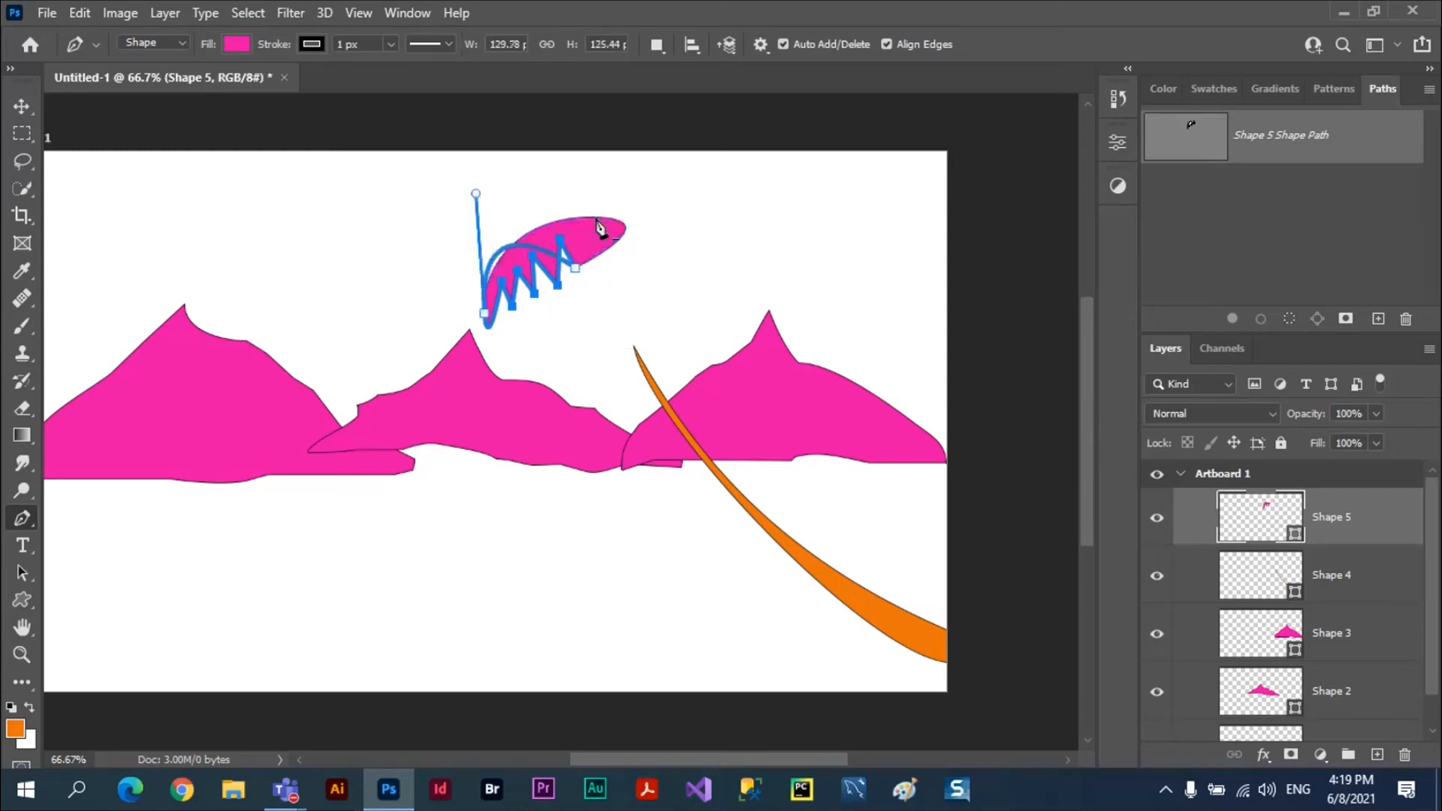
{"action": "key", "text": "ctrl+z"}
{"action": "key", "text": "ctrl+shift+z"}
{"action": "key", "text": "ctrl+shift+z"}
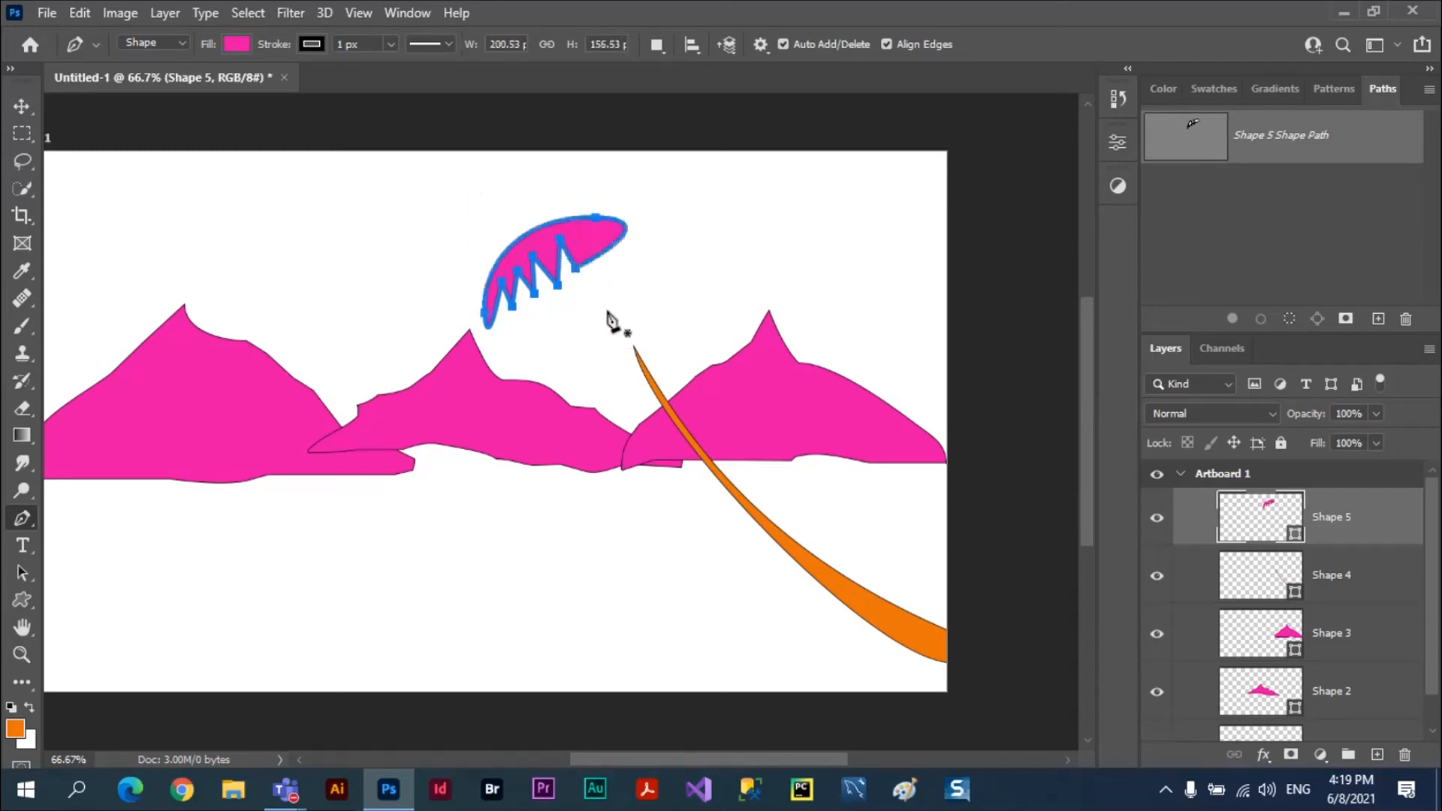
{"action": "key", "text": "ctrl+z"}
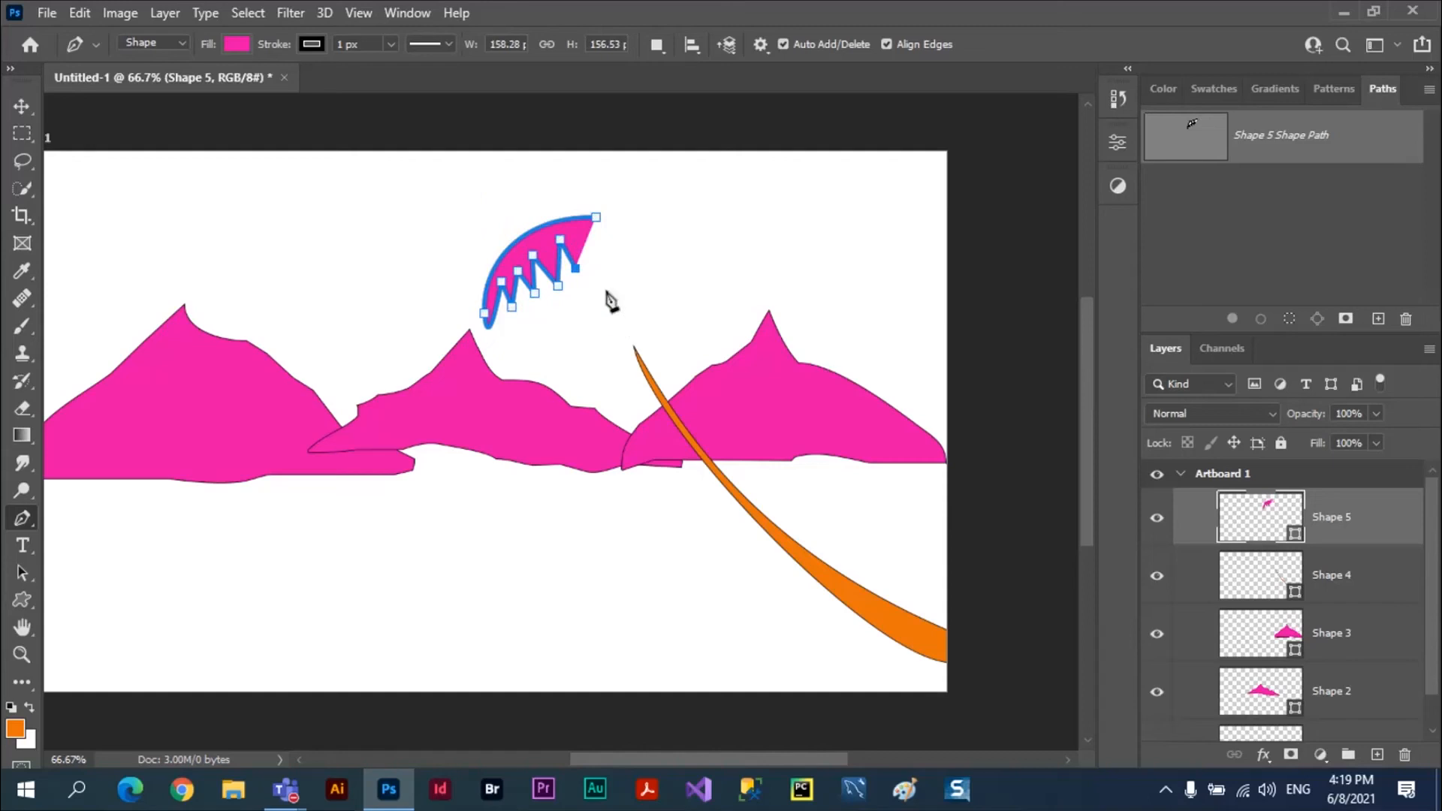
Step: Close the leaf outline with a straight edge to its starting anchor and fill the leaf with dark green
{"action": "left_click", "coordinate": [597, 222]}
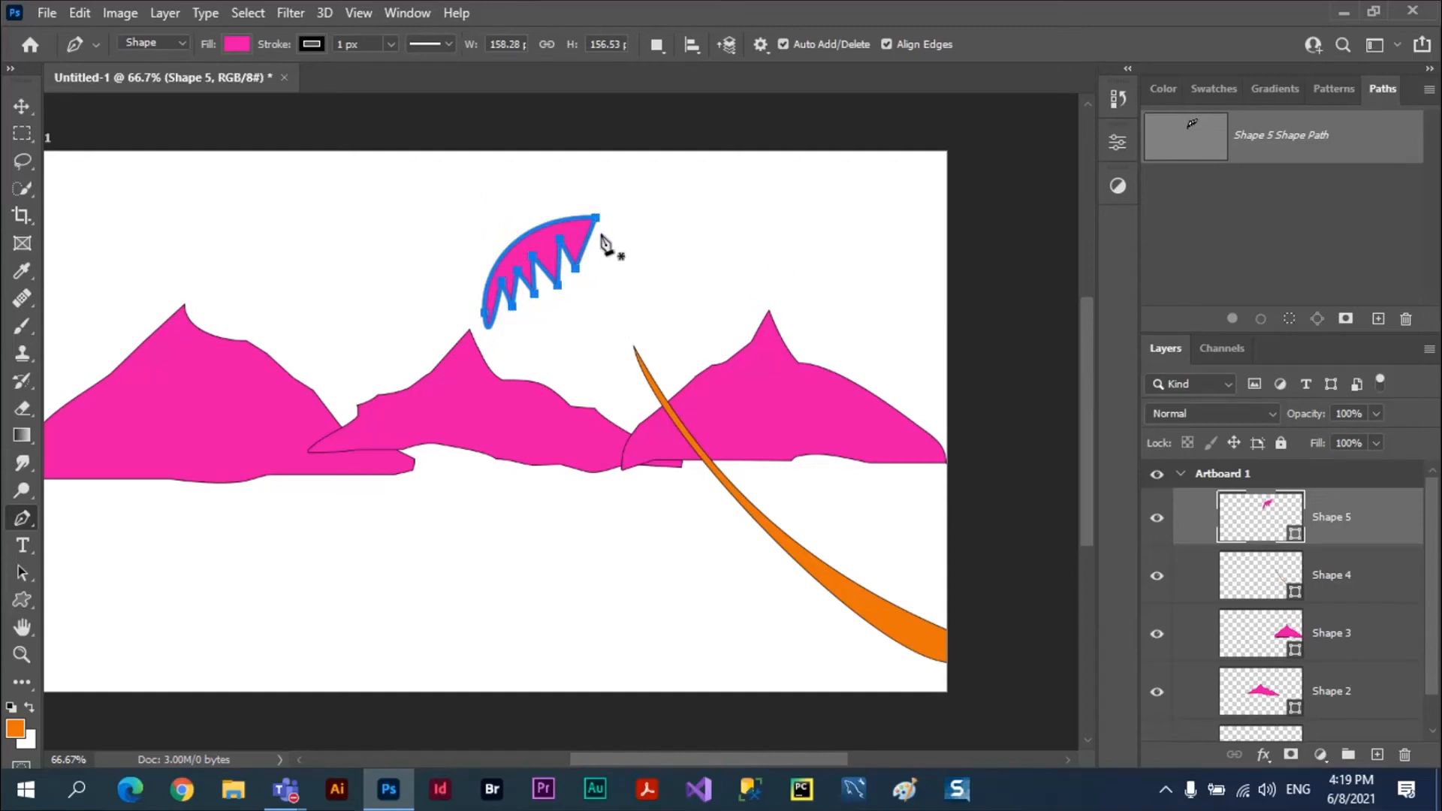
{"action": "left_click", "coordinate": [237, 45]}
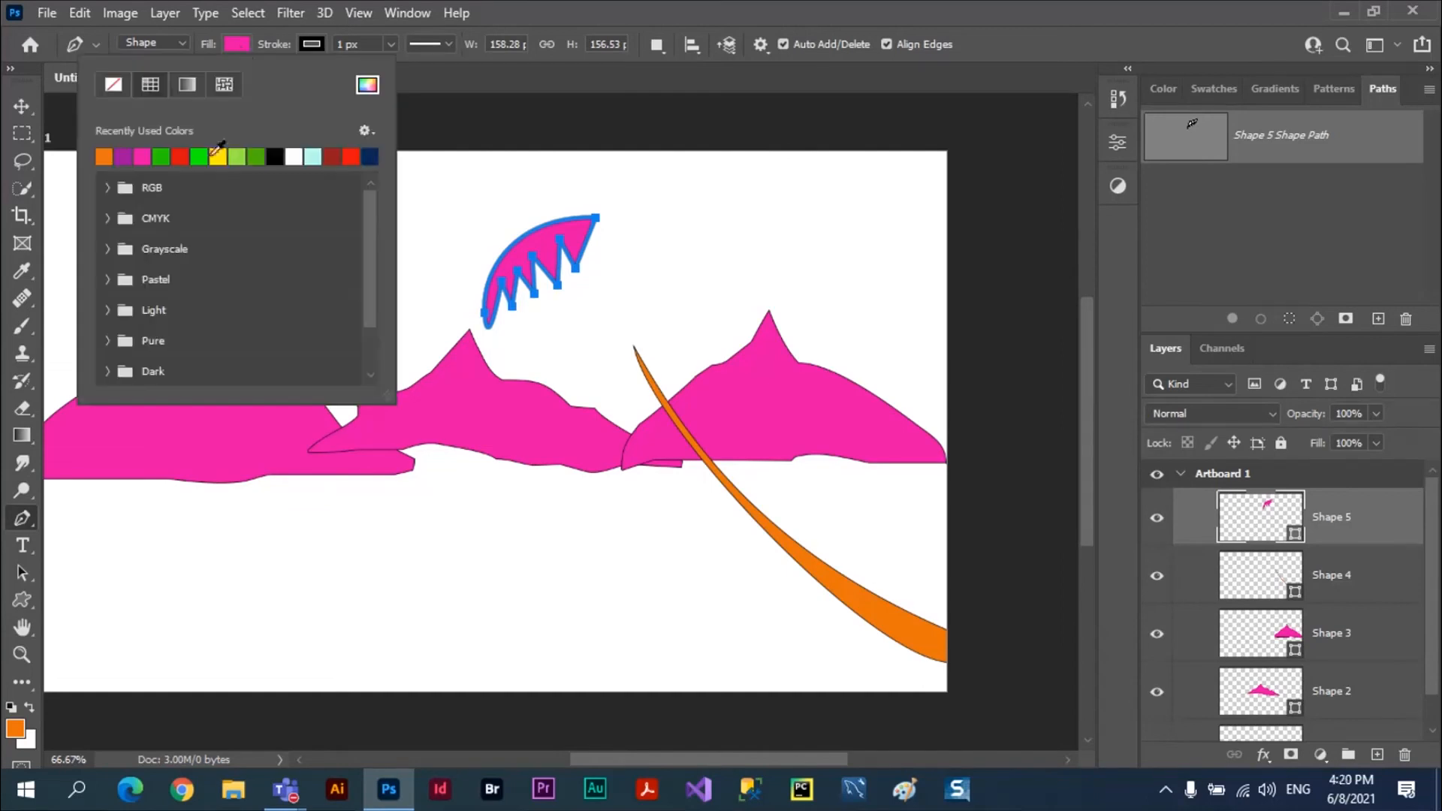
{"action": "left_click", "coordinate": [259, 158]}
Step: Move the green leaf so its tip meets the trunk's upper end, and place a duplicate of it up and to the left
{"action": "left_click", "coordinate": [21, 106]}
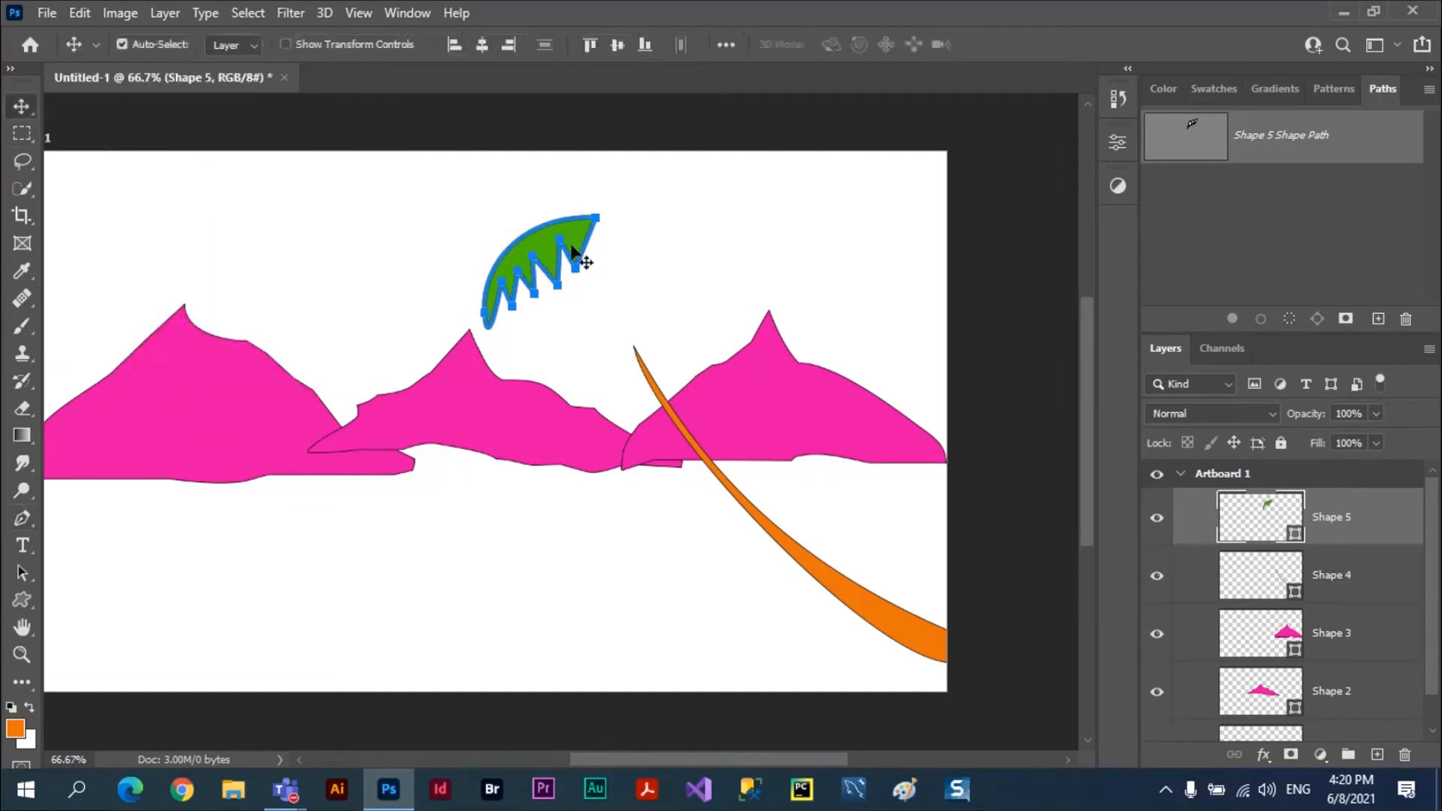
{"action": "left_click_drag", "start_coordinate": [576, 239], "coordinate": [601, 358]}
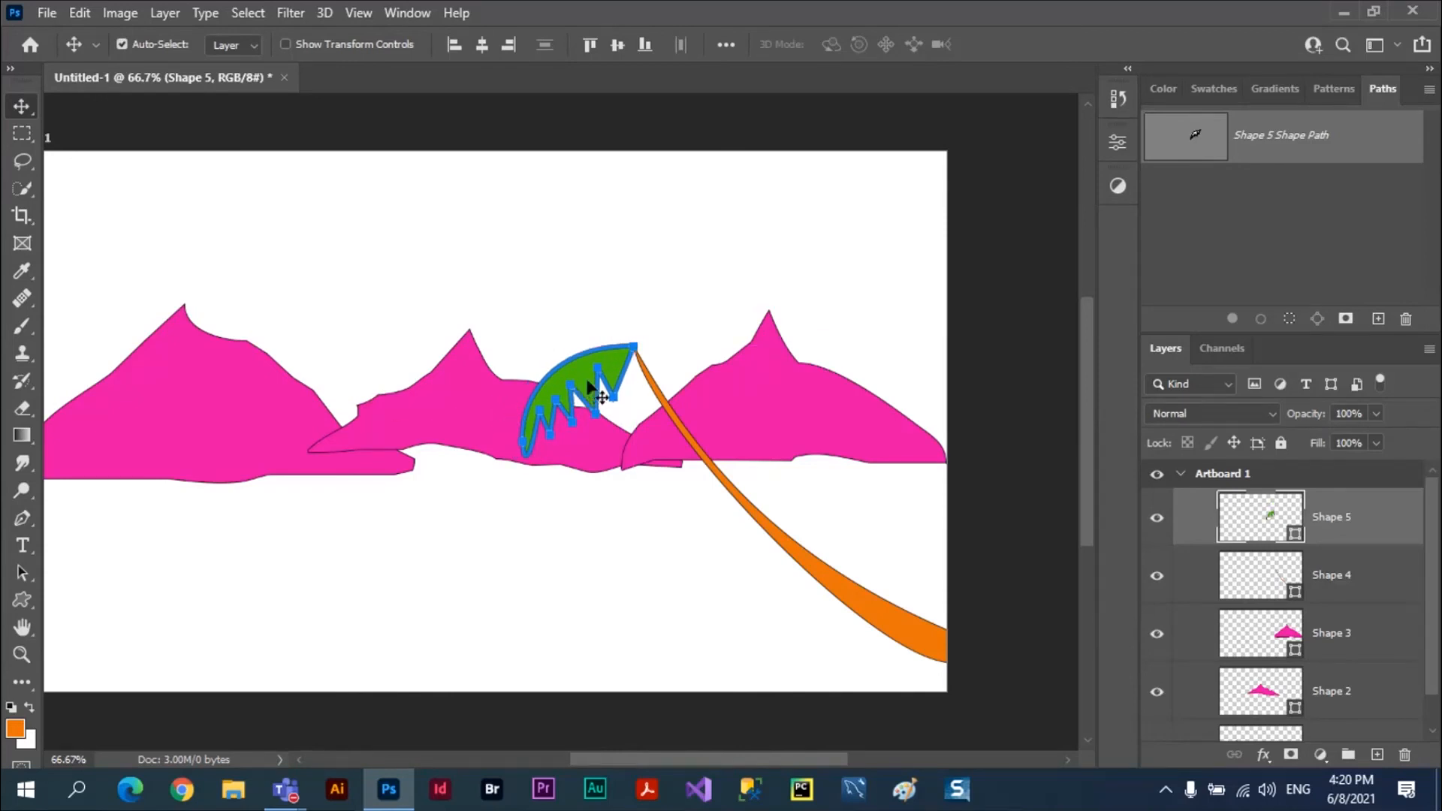
{"action": "left_click_drag", "start_coordinate": [578, 377], "coordinate": [526, 281]}
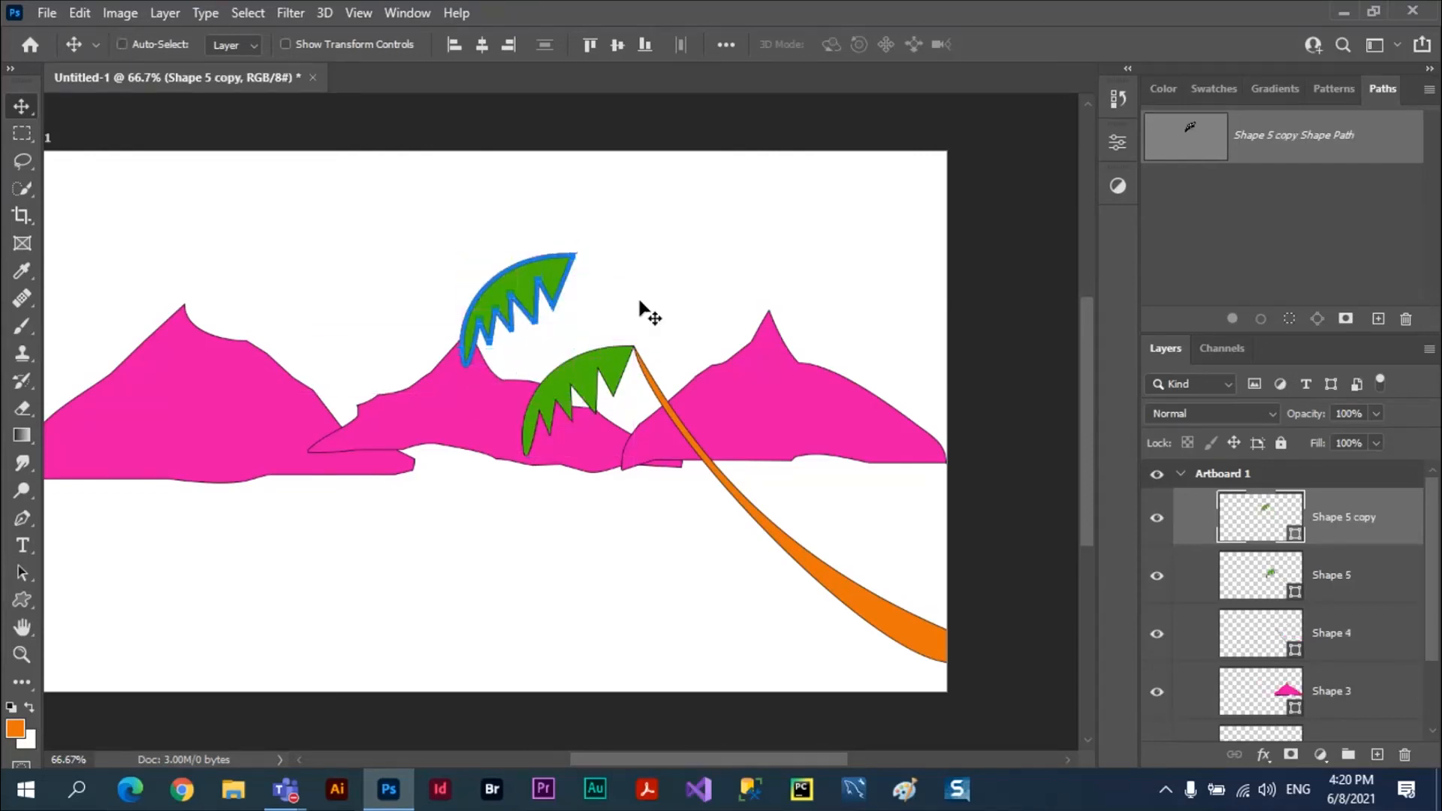
Step: Rotate the duplicated leaf about 28° clockwise, scale it to about 94%, and place it above the first leaf
{"action": "key", "text": "ctrl+t"}
{"action": "left_click_drag", "start_coordinate": [580, 249], "coordinate": [597, 340]}
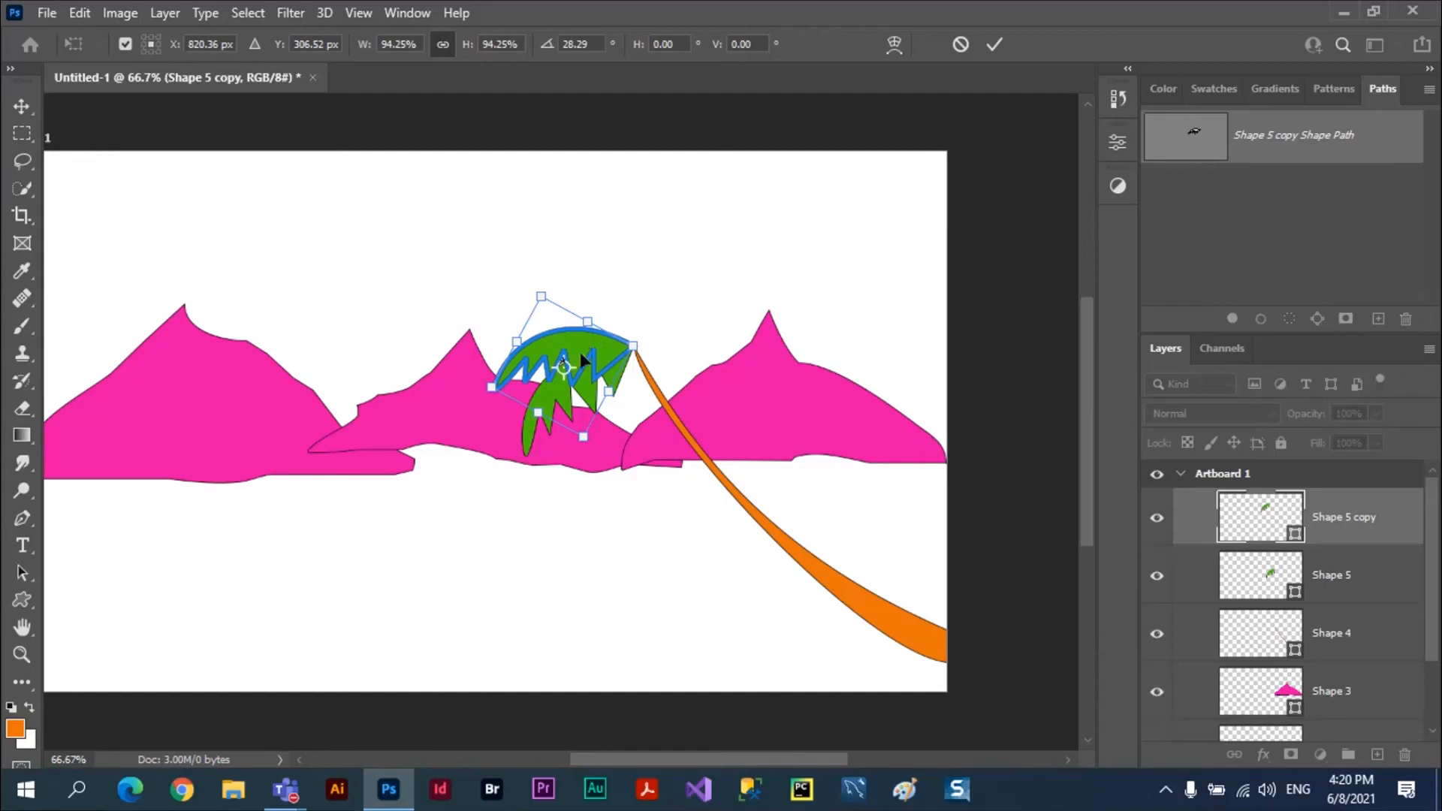
{"action": "left_click_drag", "start_coordinate": [584, 334], "coordinate": [599, 277]}
{"action": "mouse_move", "coordinate": [609, 350]}
{"action": "left_mouse_down"}
{"action": "mouse_move", "coordinate": [641, 293]}
{"action": "mouse_move", "coordinate": [569, 343]}
{"action": "mouse_move", "coordinate": [620, 284]}
{"action": "mouse_move", "coordinate": [612, 344]}
{"action": "left_mouse_up"}
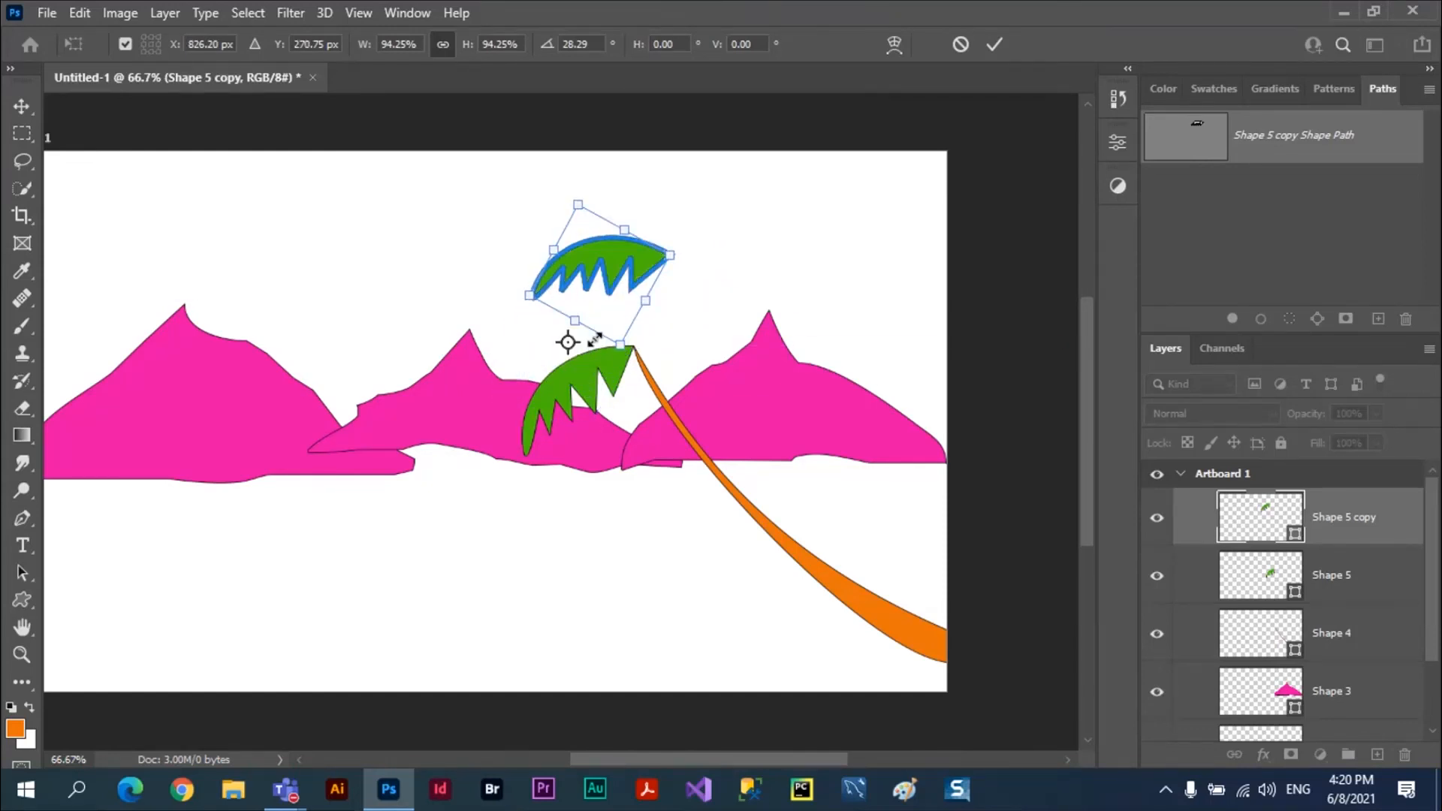
{"action": "key", "text": "ctrl+z"}
{"action": "left_click_drag", "start_coordinate": [609, 340], "coordinate": [652, 265]}
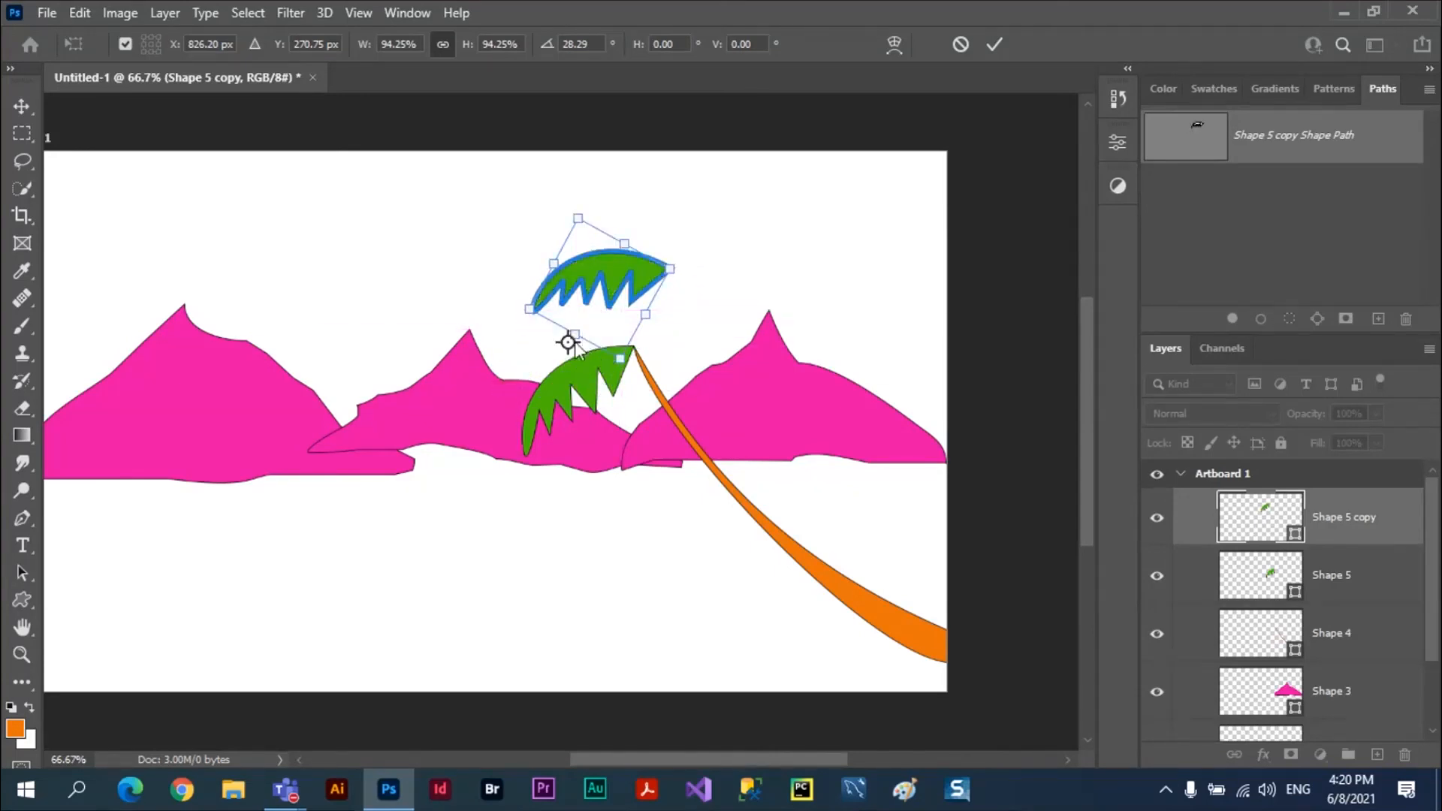
{"action": "left_click_drag", "start_coordinate": [569, 343], "coordinate": [616, 287]}
{"action": "left_click", "coordinate": [21, 106]}
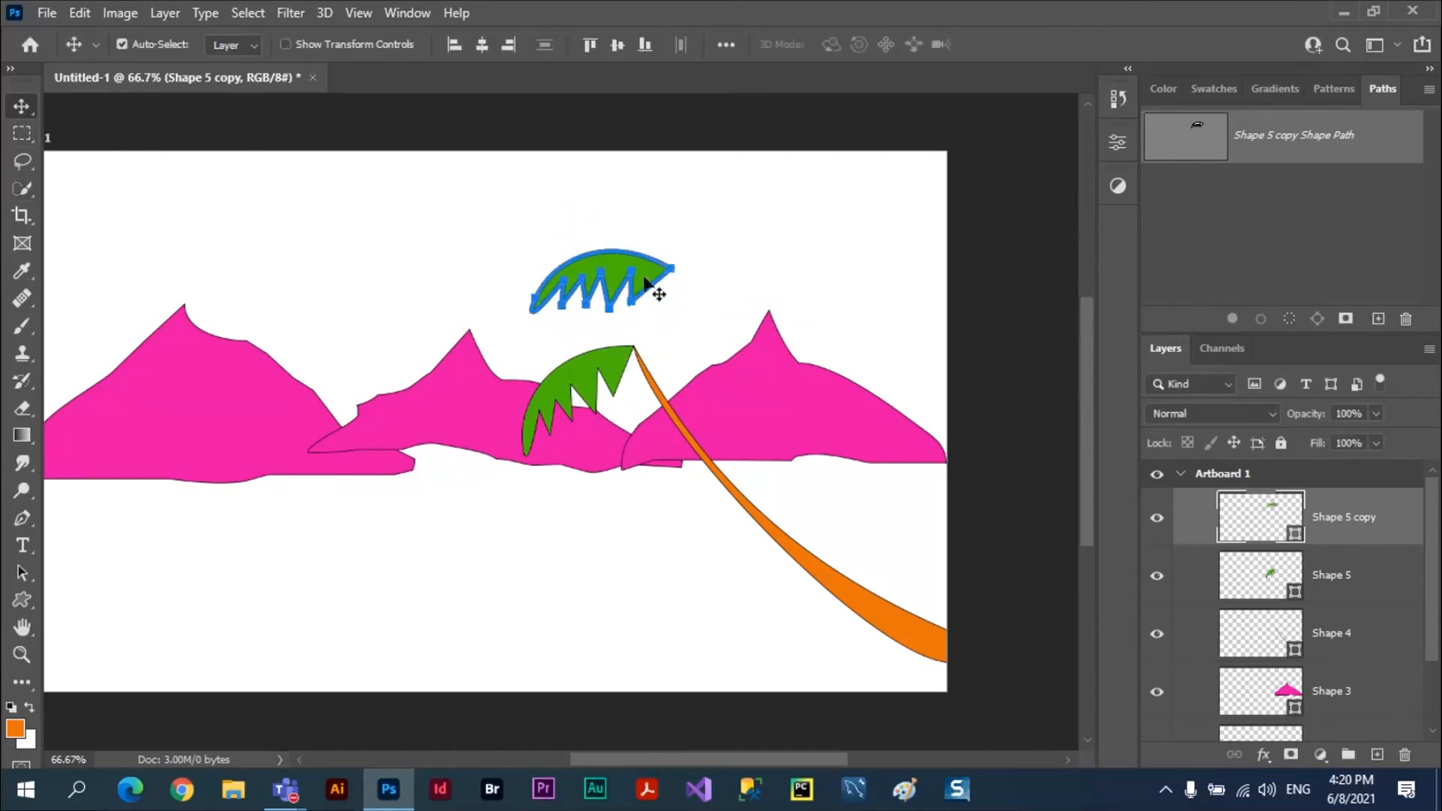
Step: Duplicate the rotated leaf up and to the right, and rotate the new copy about 29° clockwise
{"action": "left_click_drag", "start_coordinate": [630, 282], "coordinate": [701, 216]}
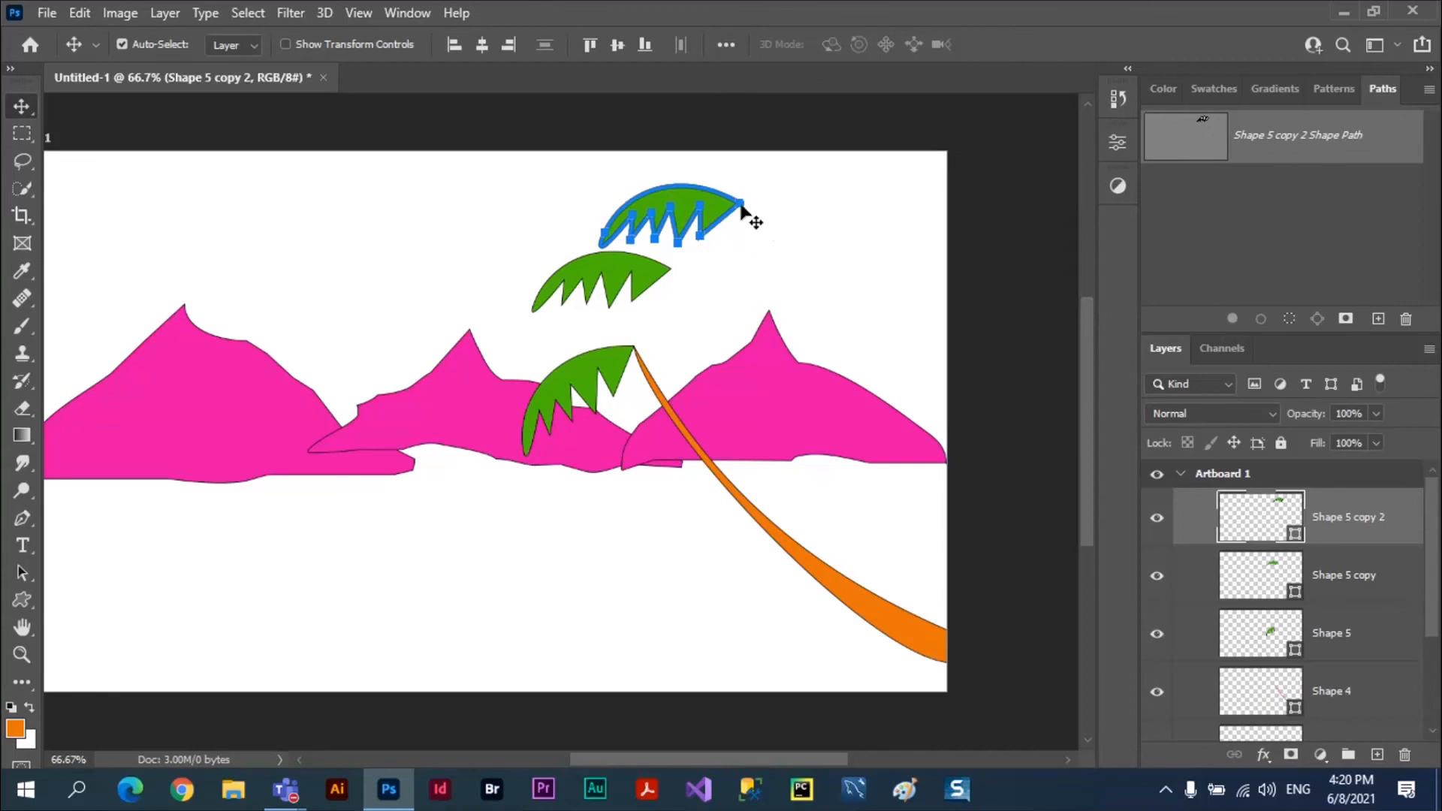
{"action": "key", "text": "ctrl+t"}
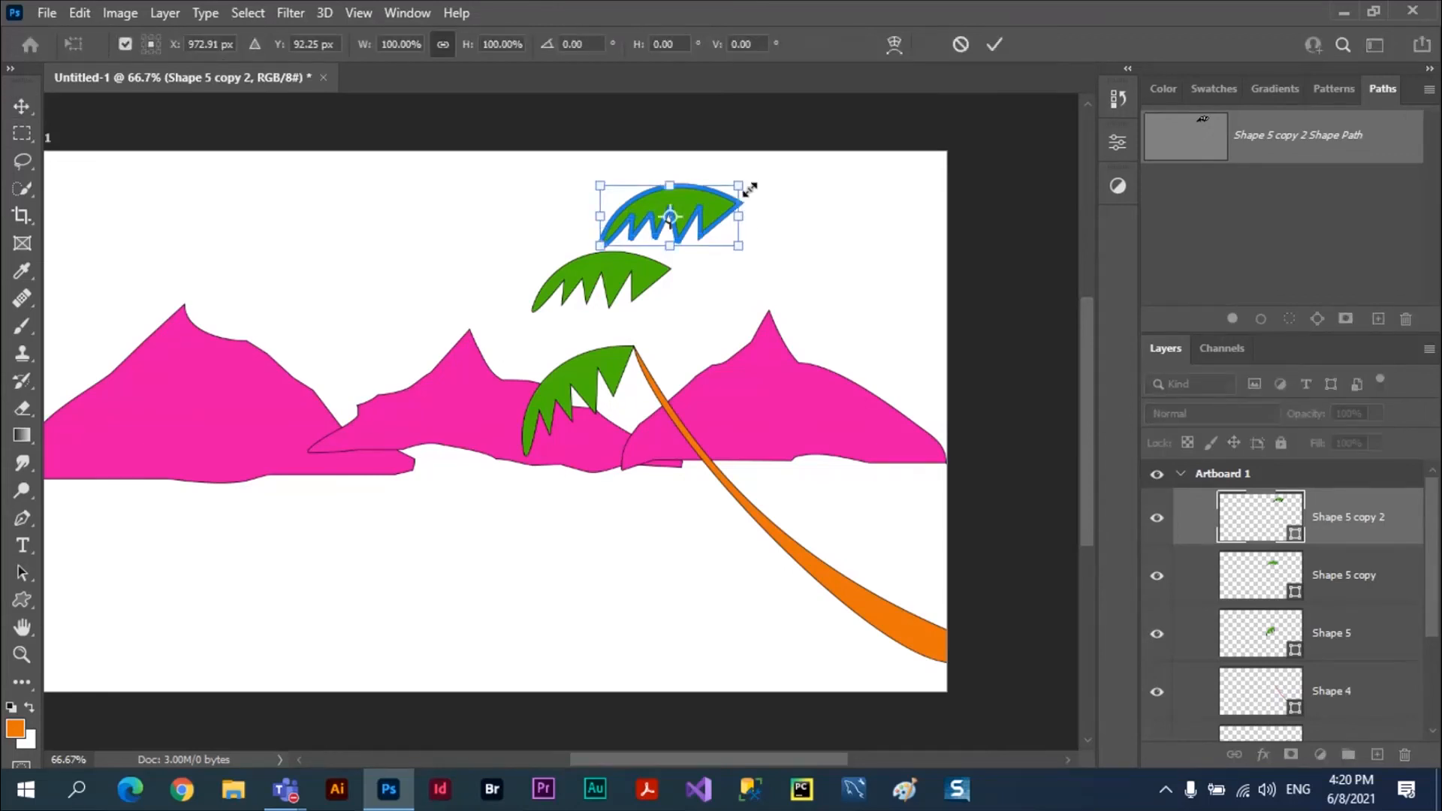
{"action": "left_click_drag", "start_coordinate": [749, 188], "coordinate": [754, 228]}
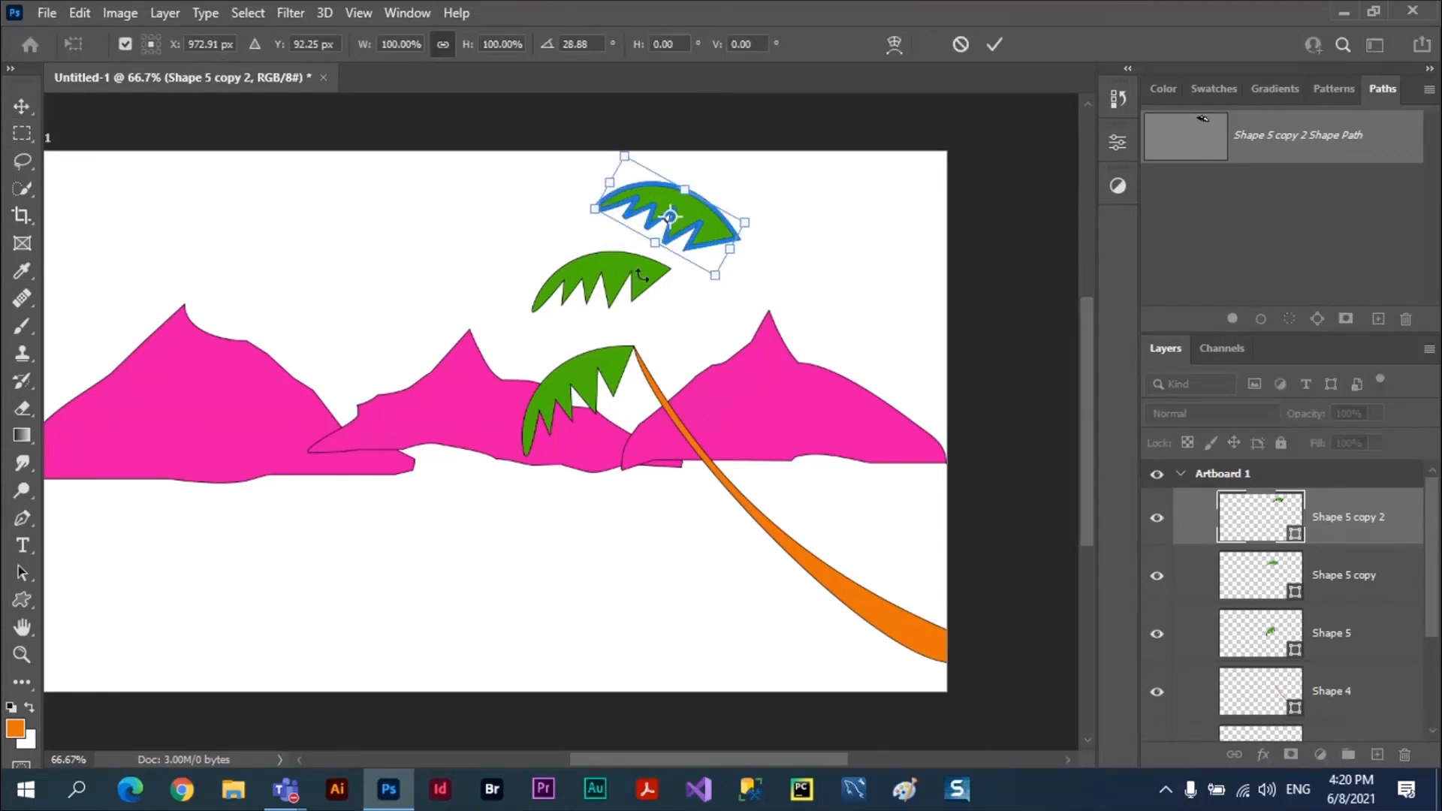
{"action": "left_click", "coordinate": [24, 574]}
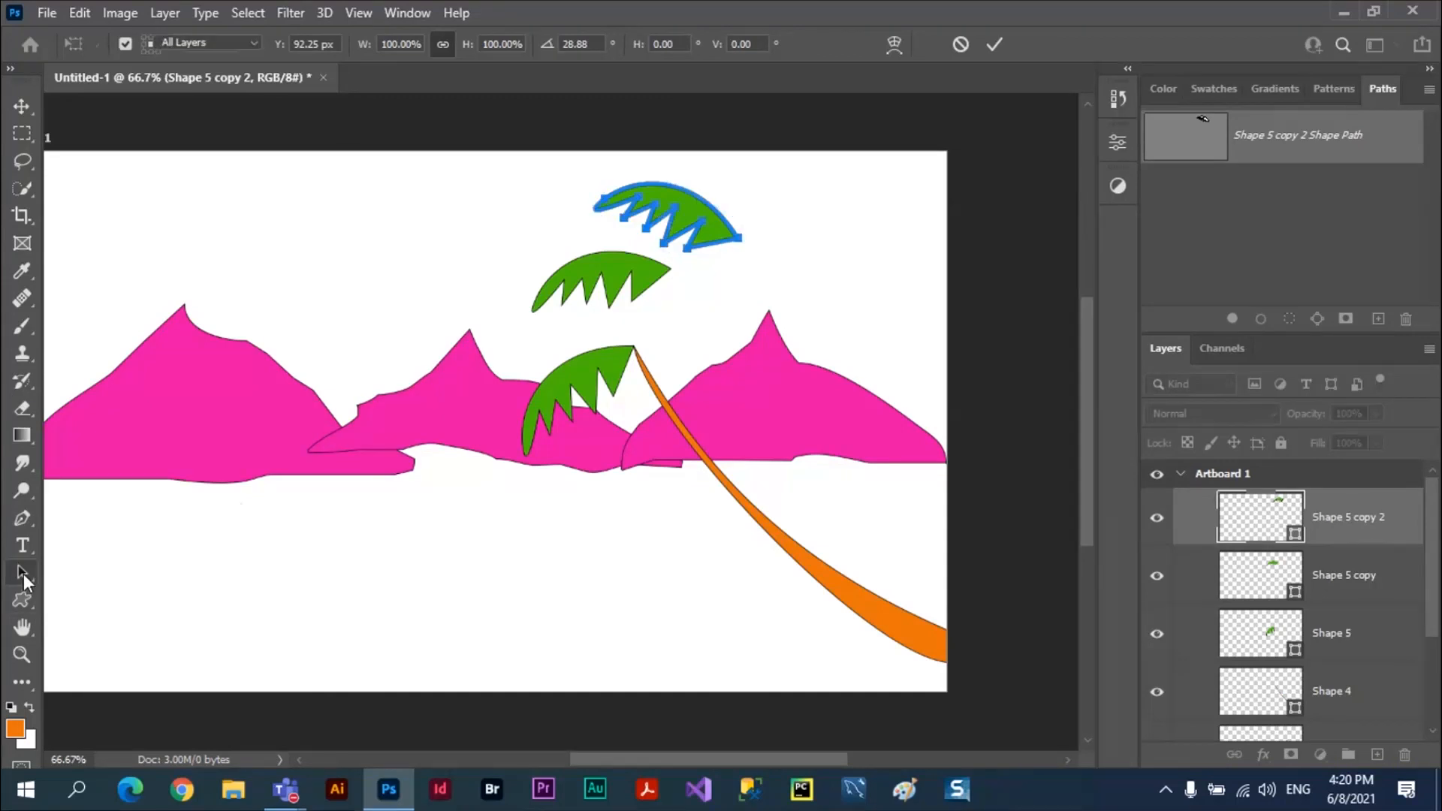
Step: Move the two rotated leaf copies onto the trunk's upper end so their tips fan out above the first leaf
{"action": "left_click", "coordinate": [625, 281]}
{"action": "left_click_drag", "start_coordinate": [625, 281], "coordinate": [588, 347]}
{"action": "left_click_drag", "start_coordinate": [699, 227], "coordinate": [626, 291]}
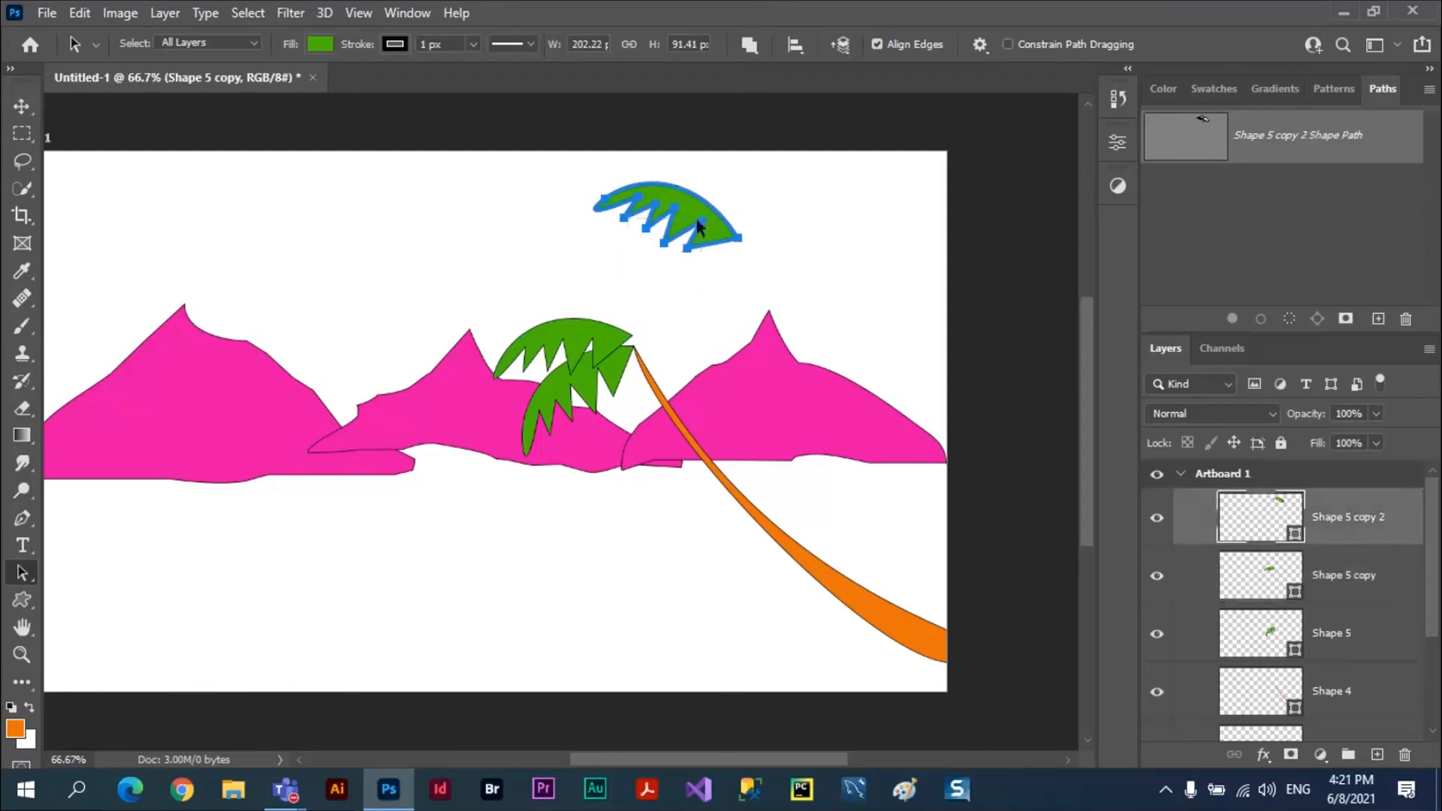
{"action": "left_click_drag", "start_coordinate": [704, 212], "coordinate": [602, 304]}
{"action": "left_click", "coordinate": [709, 248]}
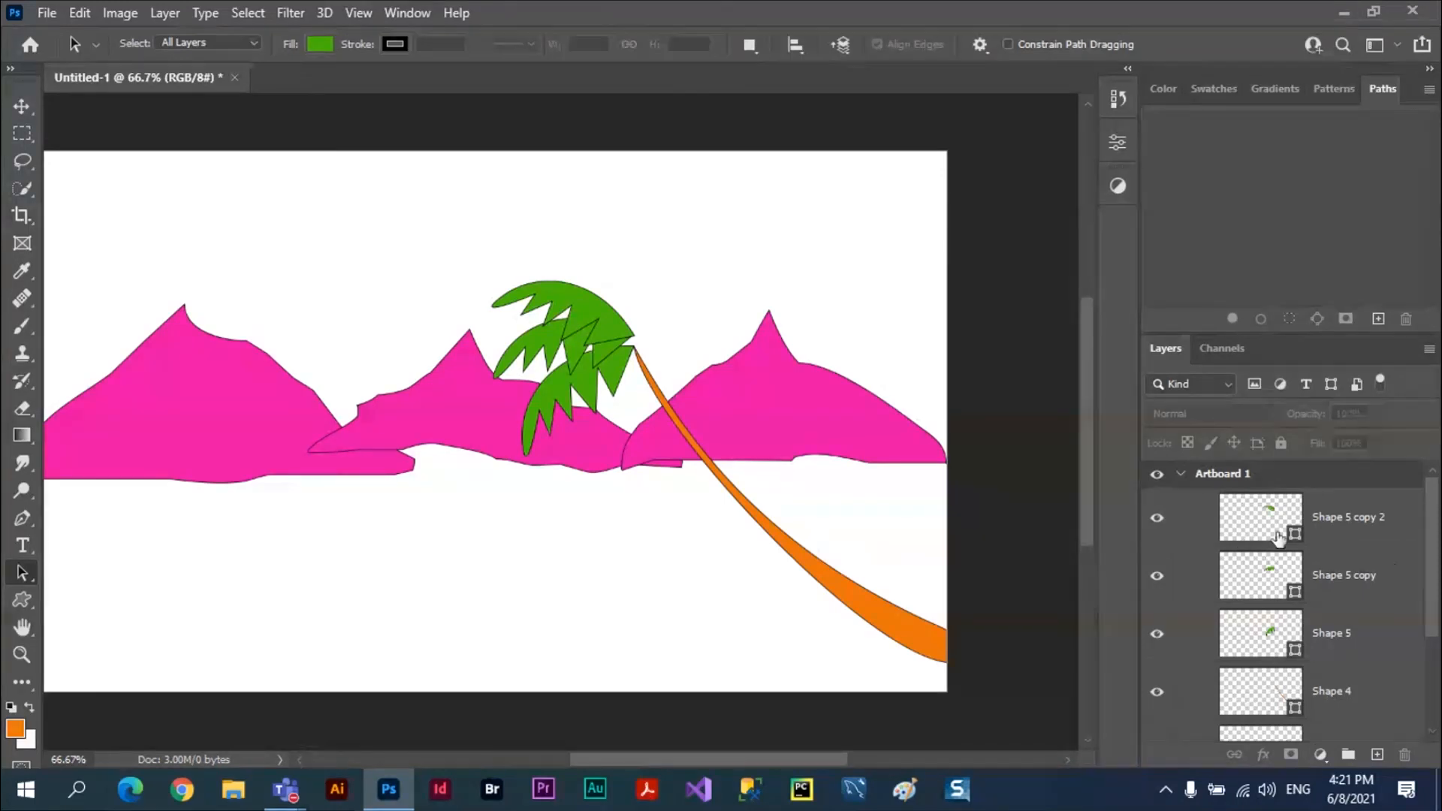
Step: Select all three leaf layers together and duplicate them up and to the right of the palm
{"action": "double_click", "coordinate": [1382, 89]}
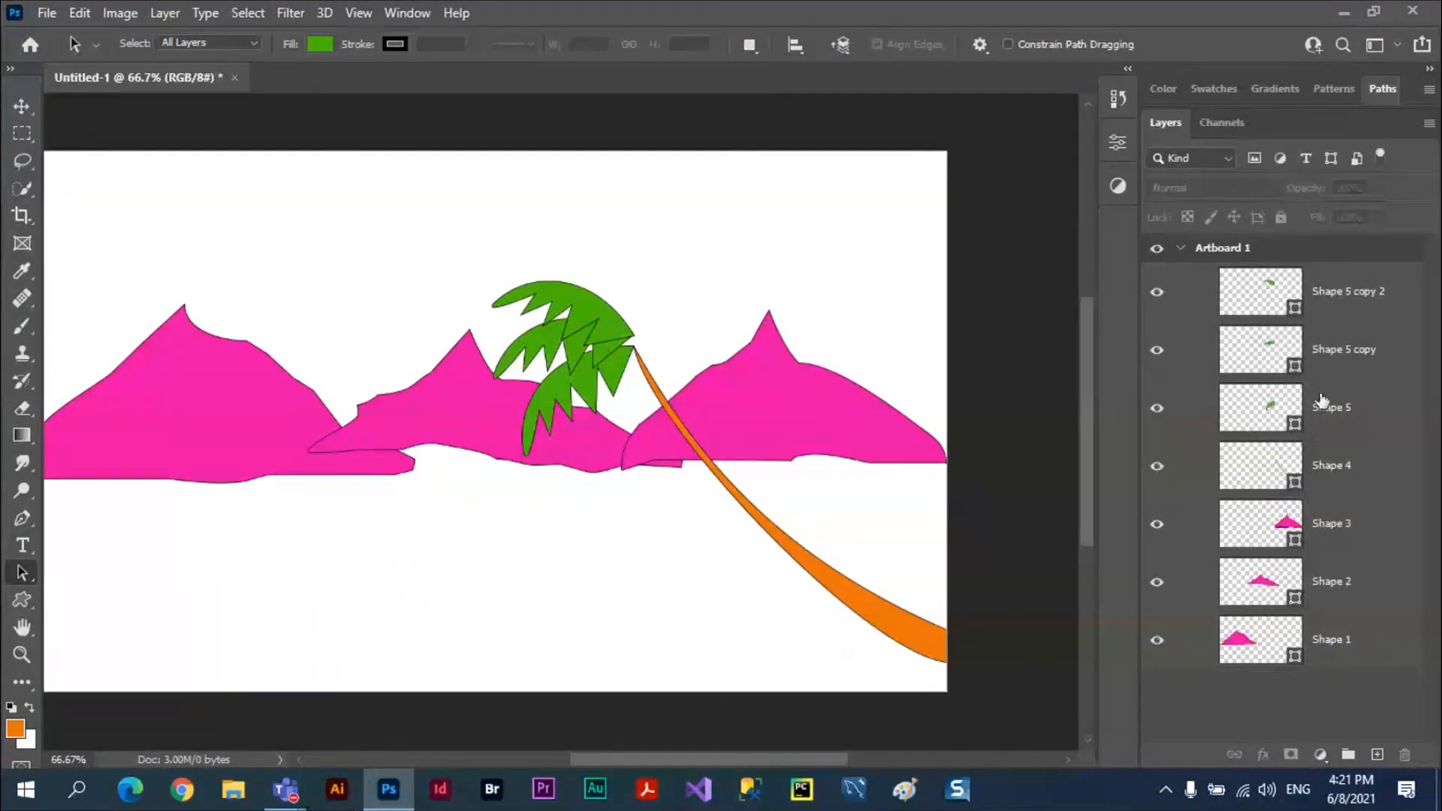
{"action": "left_click", "coordinate": [1355, 303]}
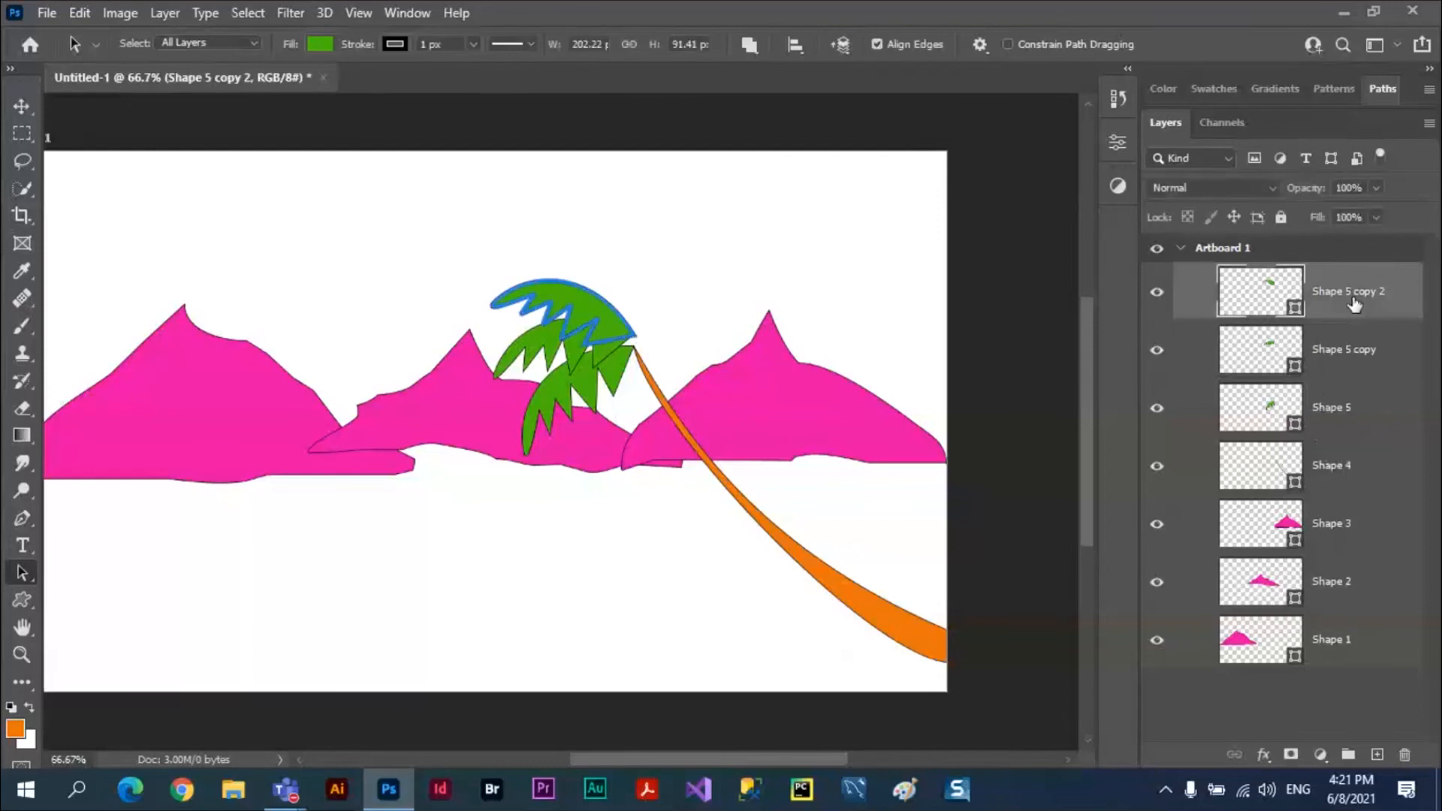
{"action": "left_click", "coordinate": [1379, 419], "text": "shift"}
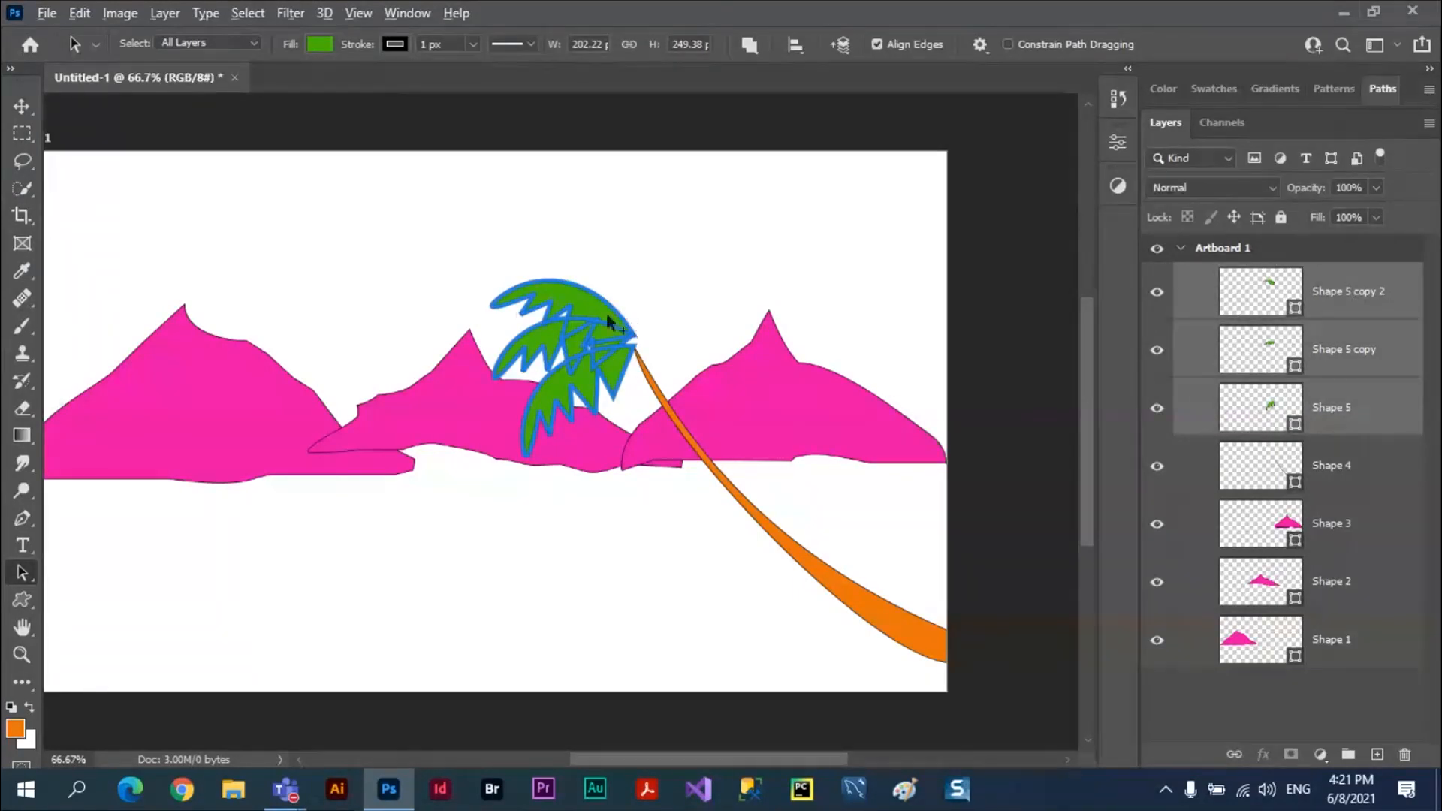
{"action": "left_click_drag", "start_coordinate": [616, 317], "coordinate": [737, 218]}
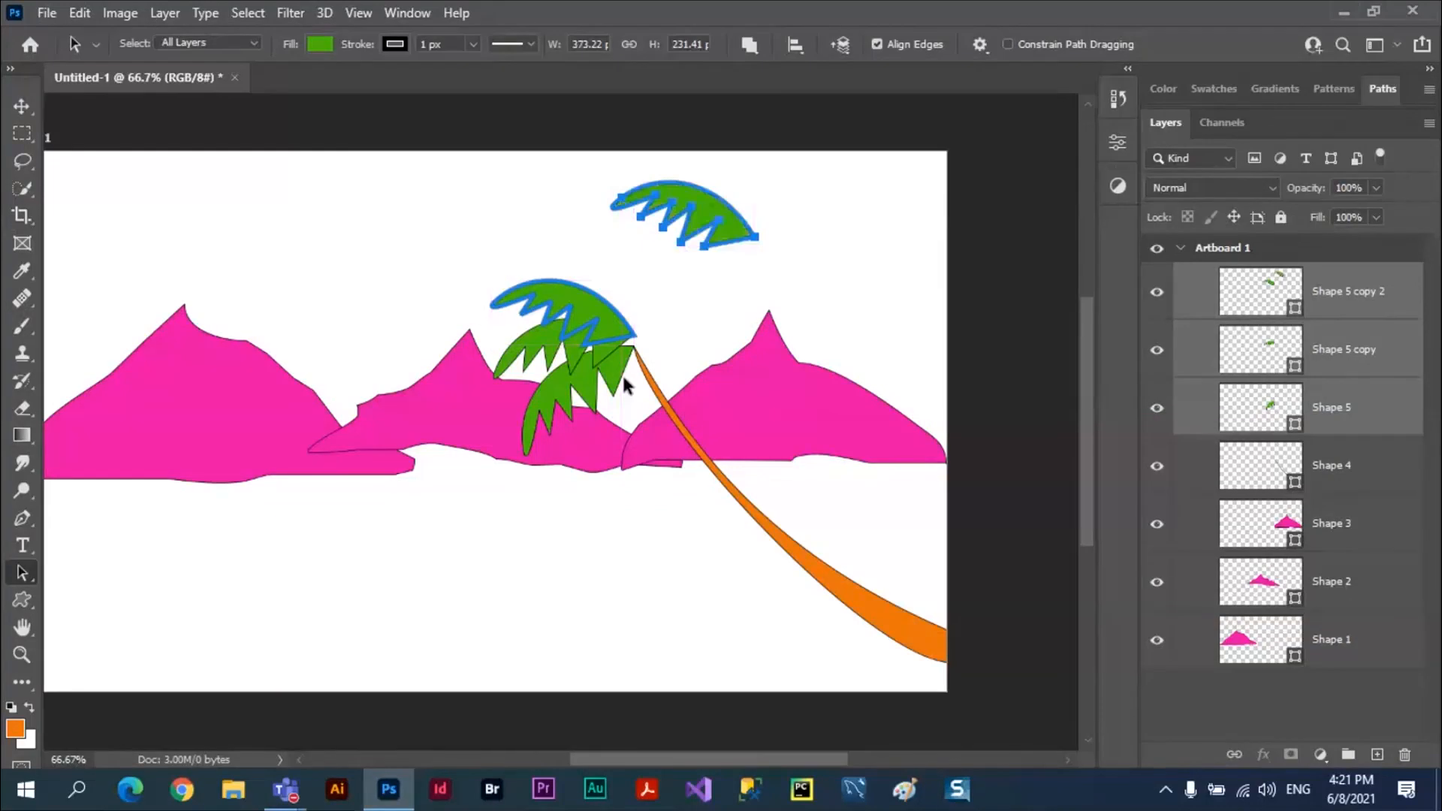
{"action": "key", "text": "ctrl+z"}
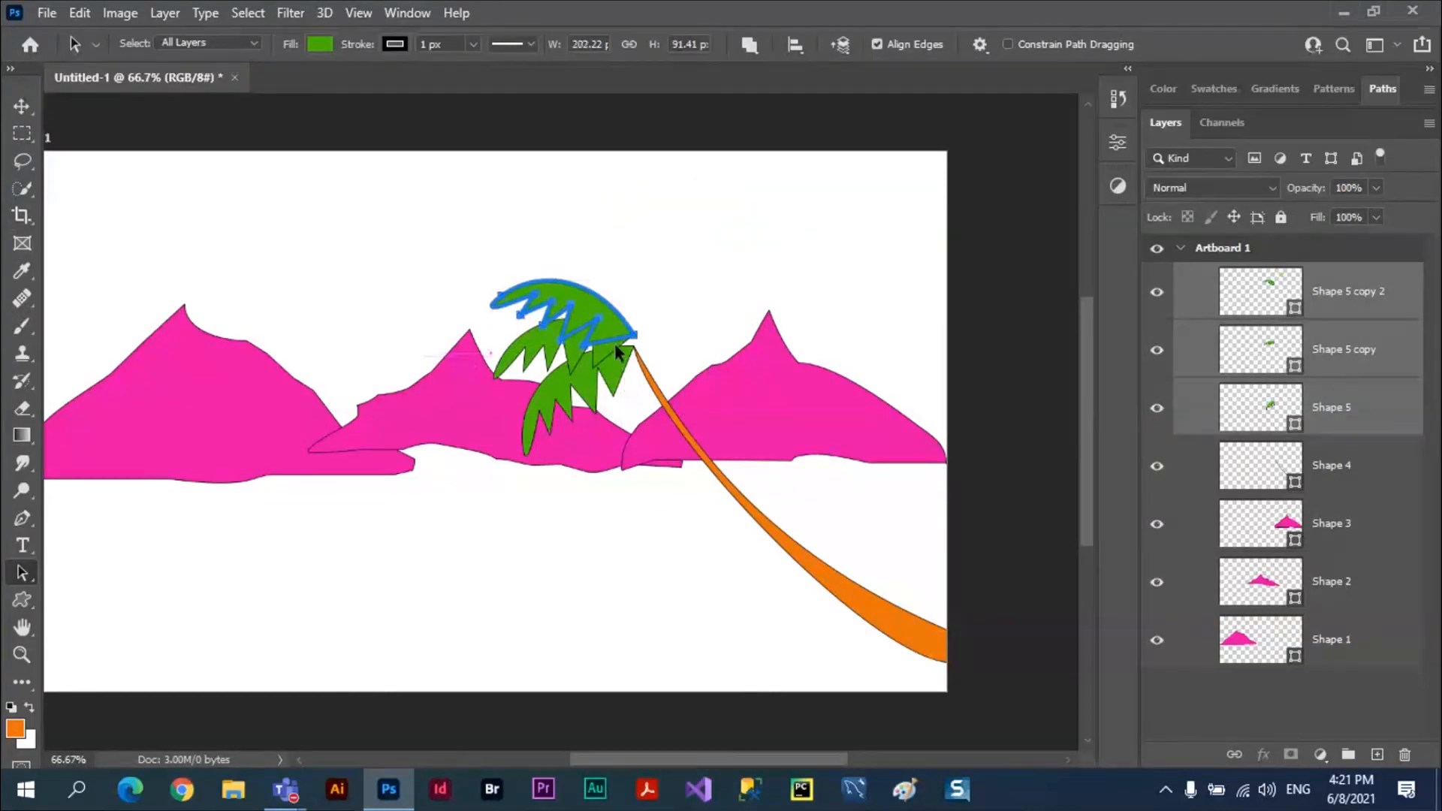
{"action": "key", "text": "v"}
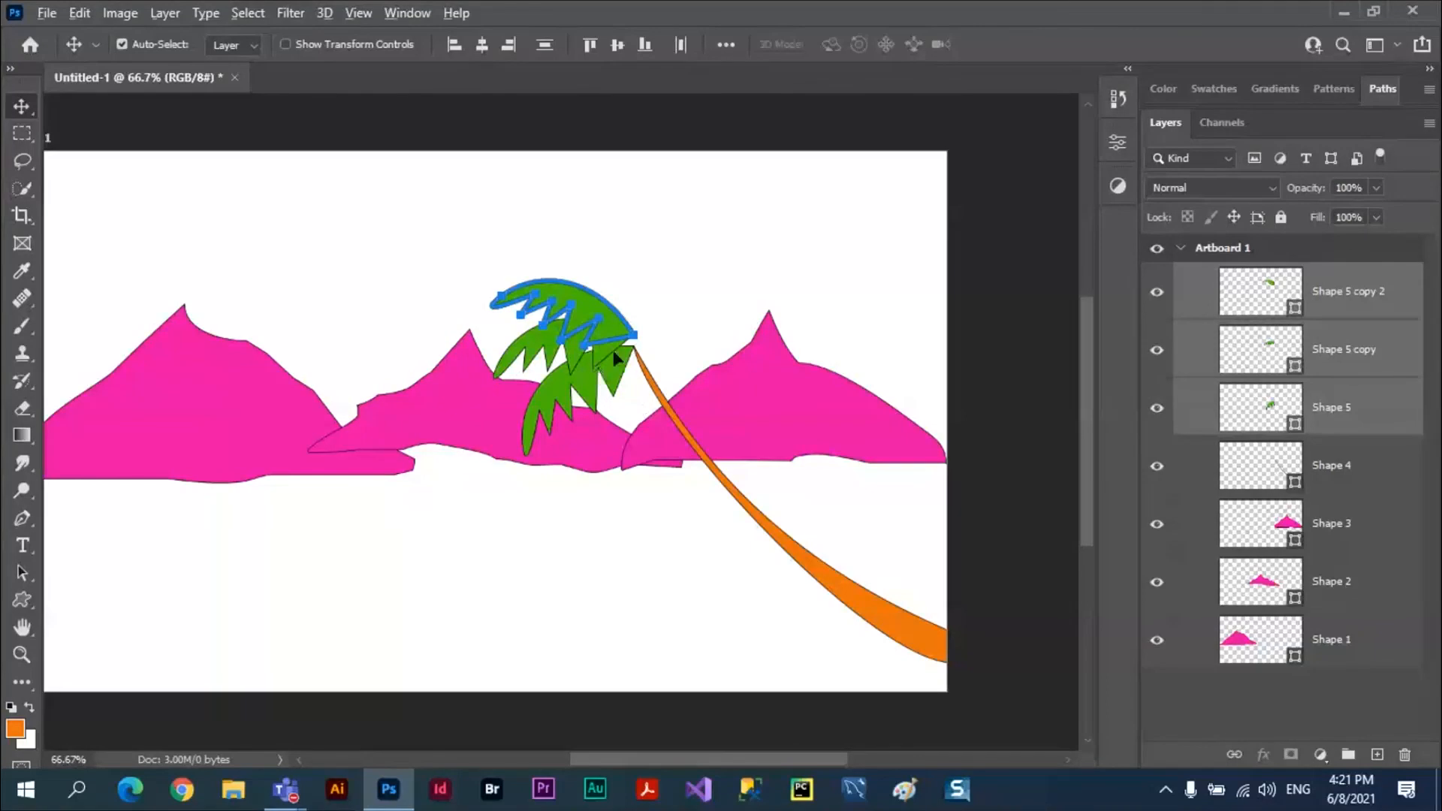
{"action": "left_click_drag", "start_coordinate": [616, 353], "coordinate": [763, 220]}
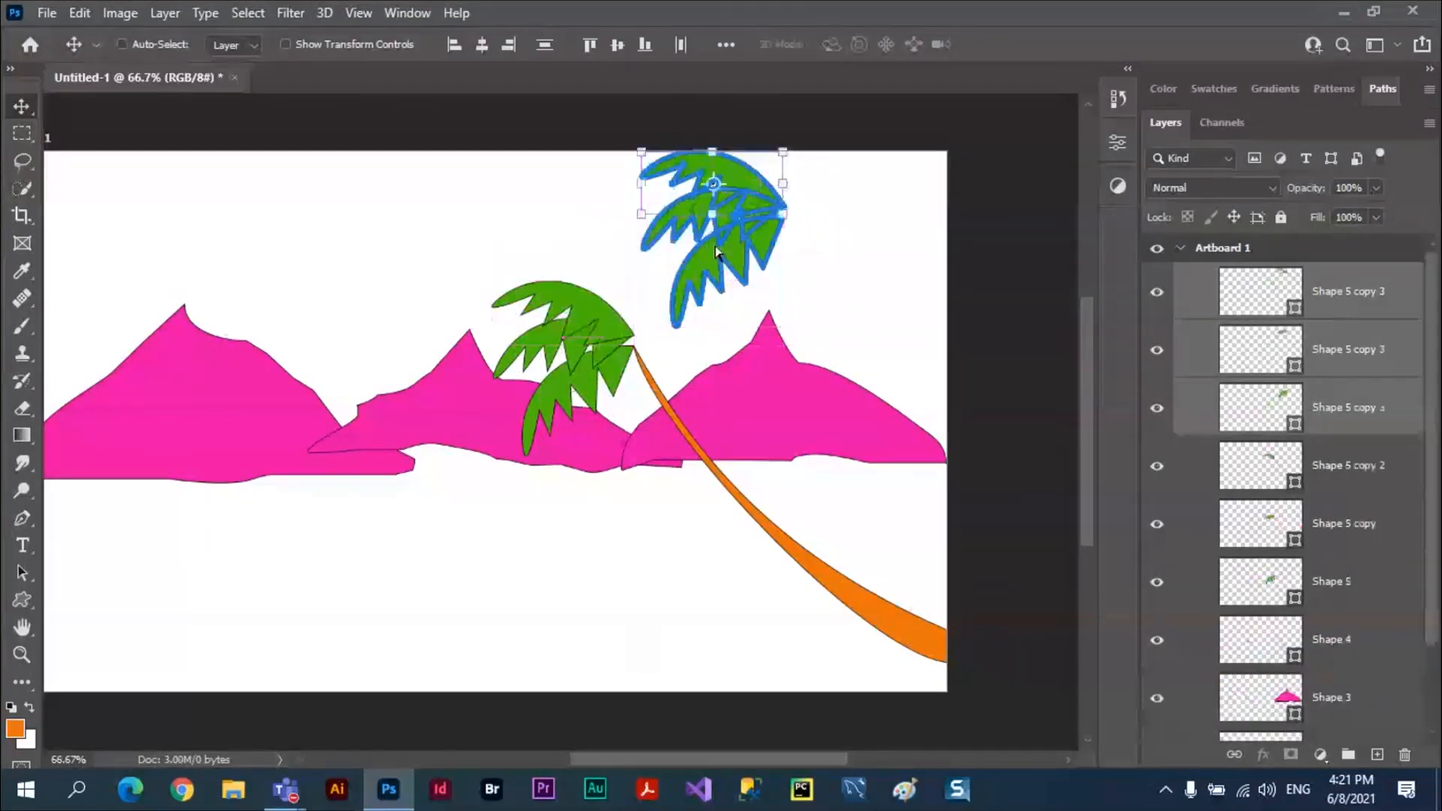
Step: Free-transform the duplicated leaves, scaling the uppermost one to about 99%, and deselect them
{"action": "key", "text": "ctrl+t"}
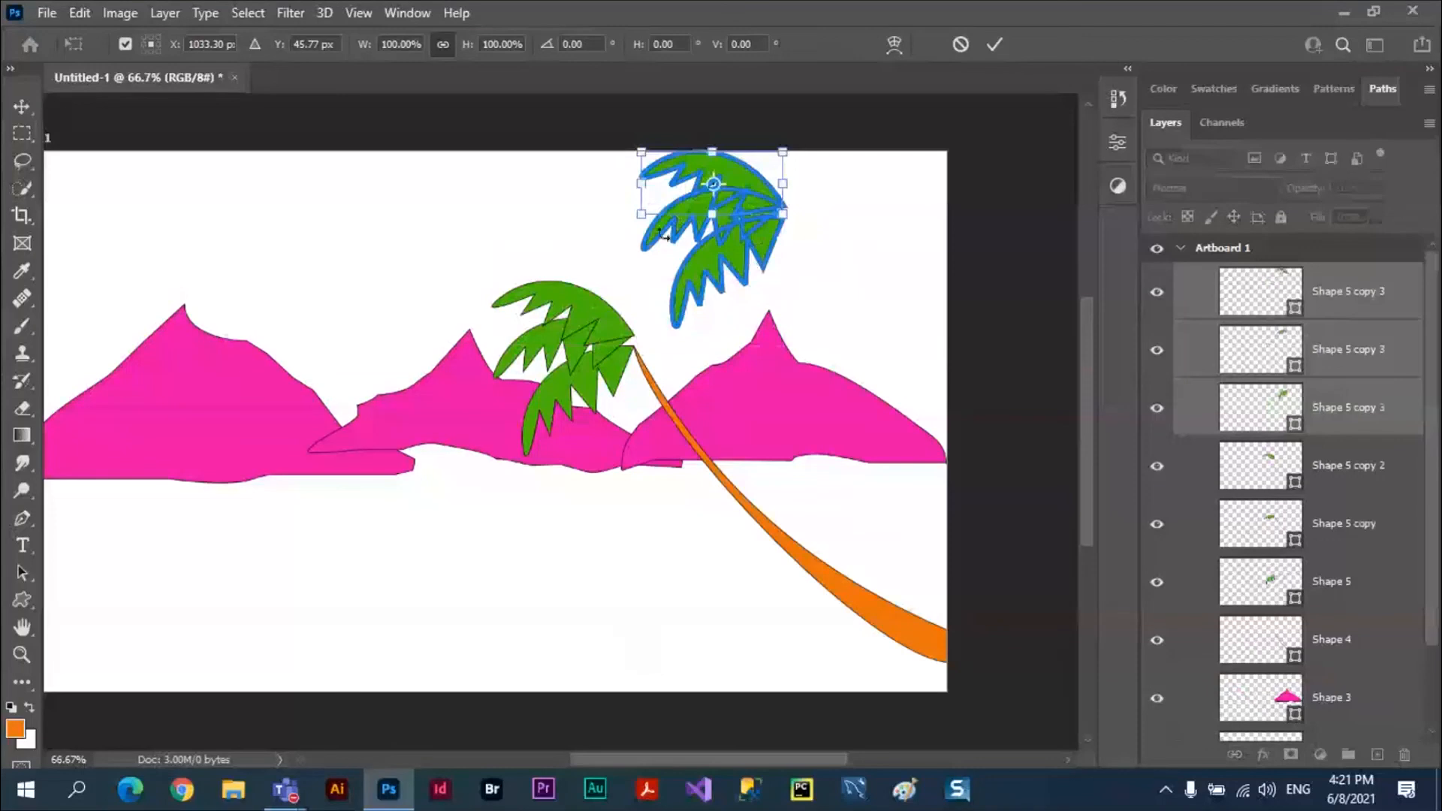
{"action": "mouse_move", "coordinate": [643, 189]}
{"action": "left_mouse_down"}
{"action": "mouse_move", "coordinate": [713, 193]}
{"action": "mouse_move", "coordinate": [649, 201]}
{"action": "left_mouse_up"}
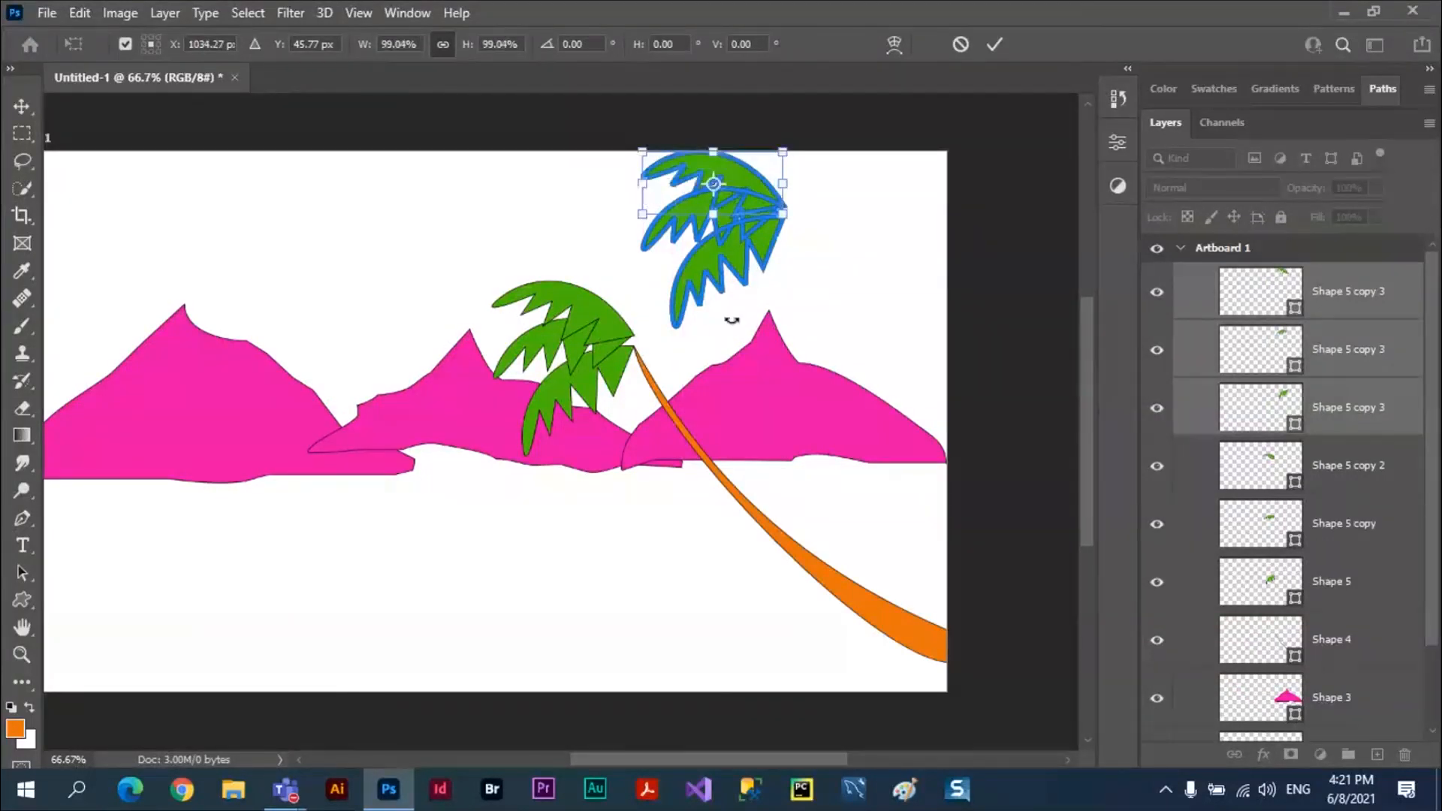
{"action": "left_click", "coordinate": [28, 113]}
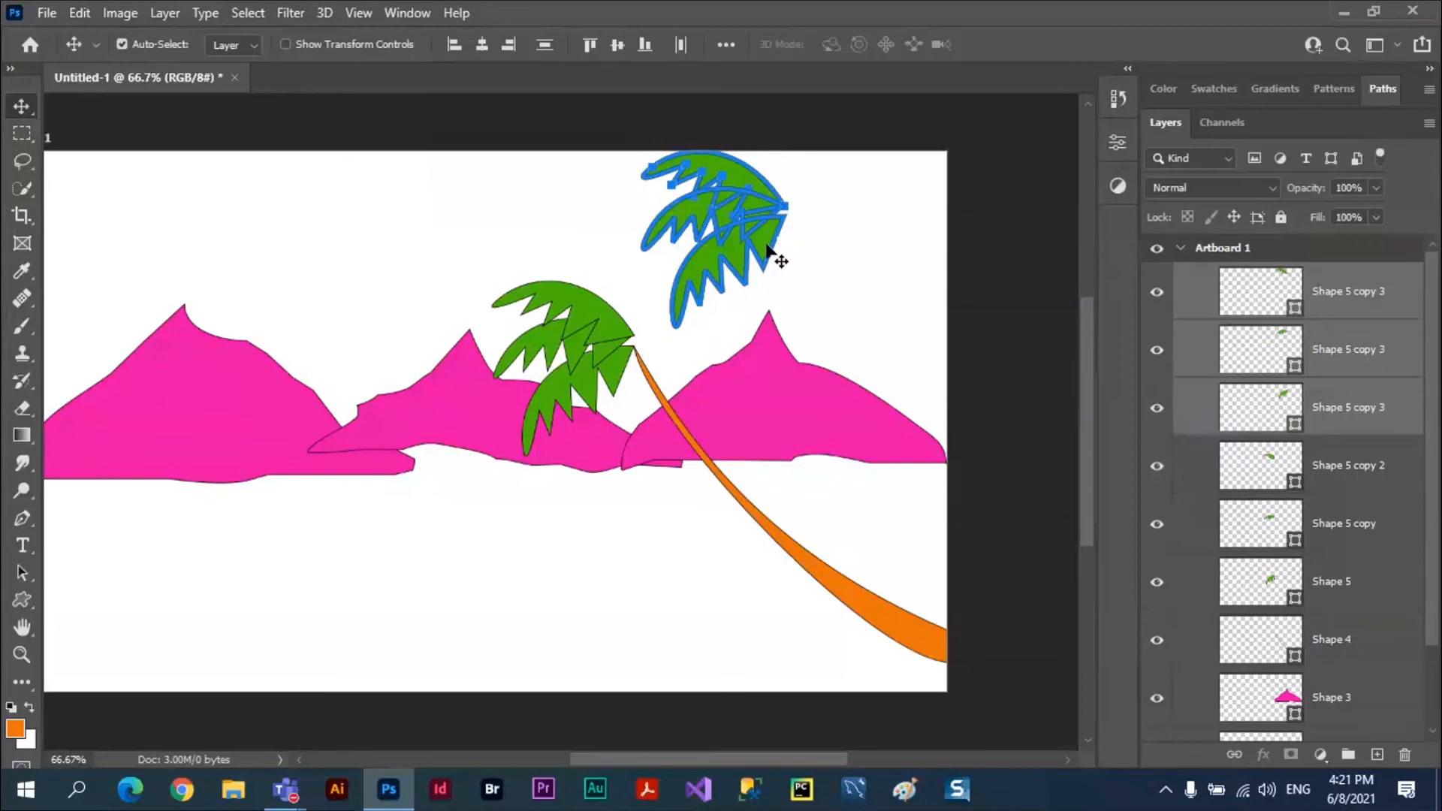
{"action": "left_click", "coordinate": [842, 254]}
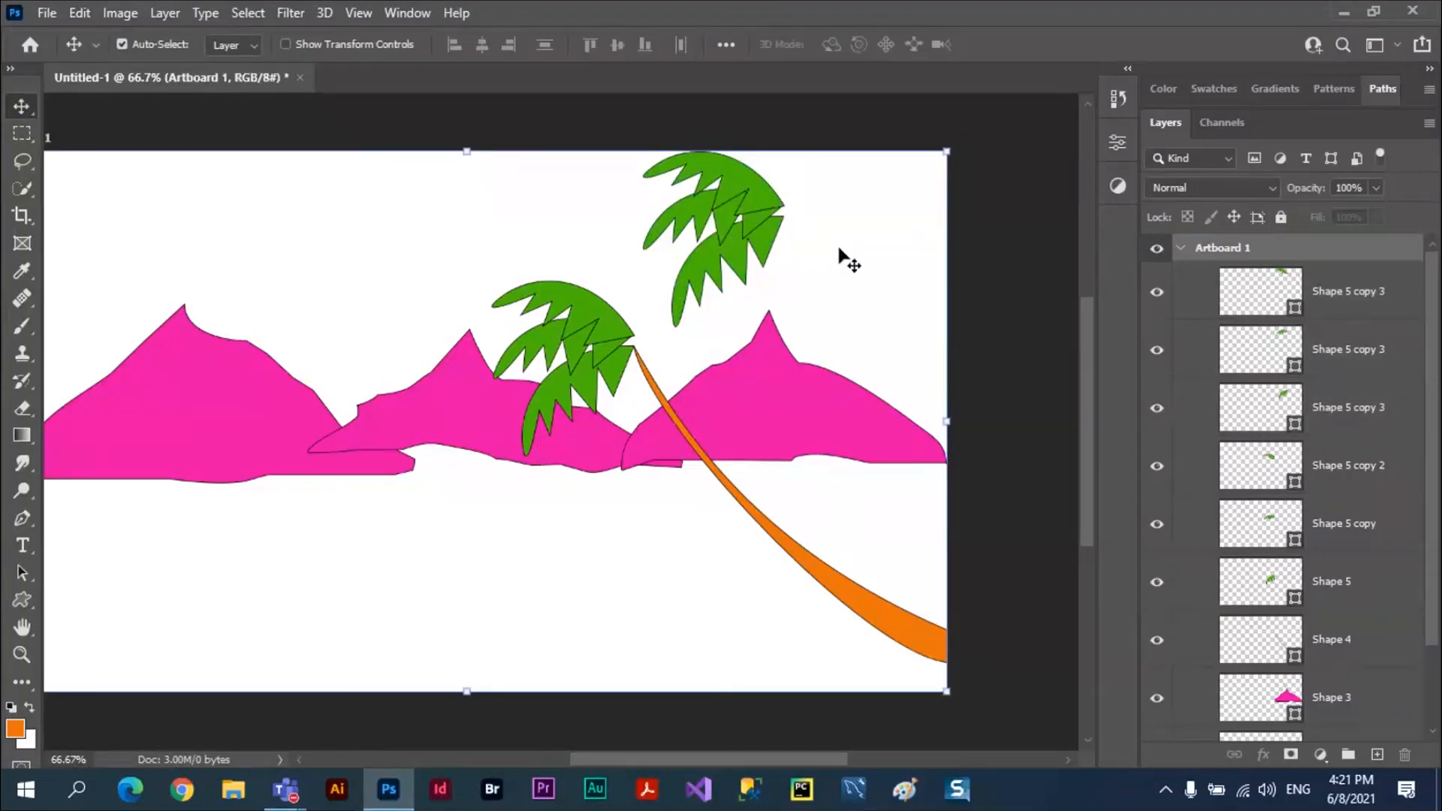
Step: Flip the three duplicated leaves horizontally and move them to the trunk's upper end, mirroring the original leaves
{"action": "left_click", "coordinate": [1346, 294]}
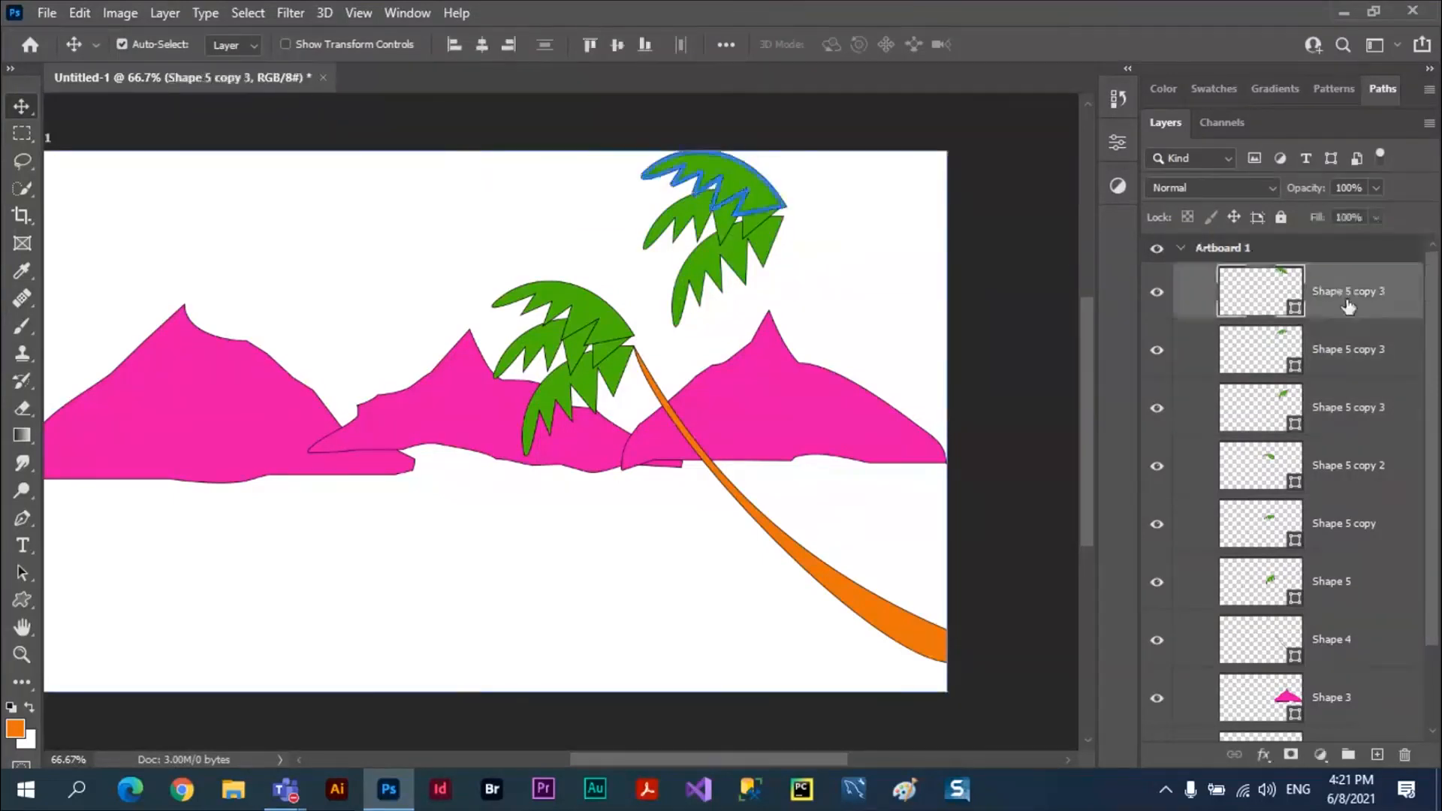
{"action": "left_click", "coordinate": [1350, 415], "text": "shift"}
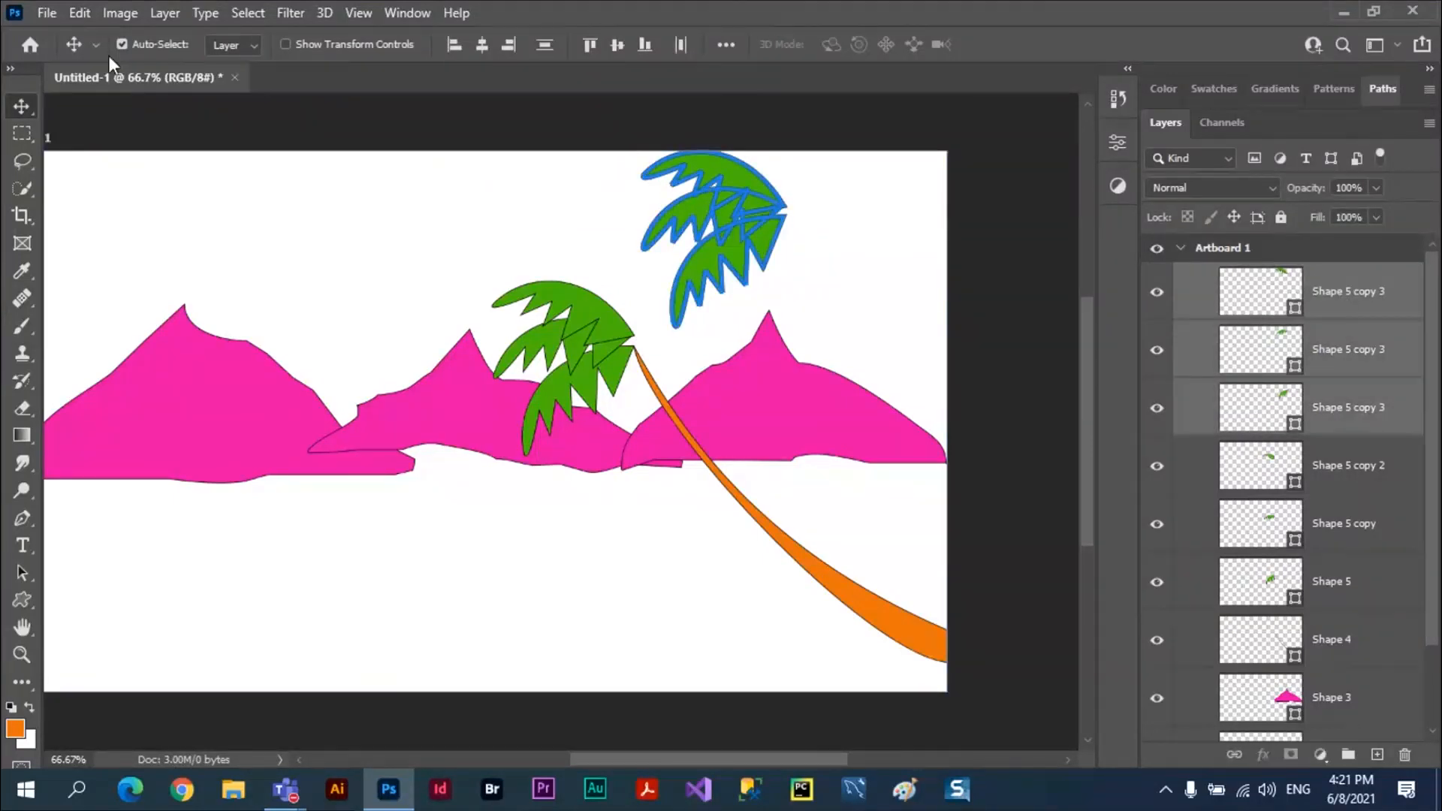
{"action": "left_click", "coordinate": [81, 13]}
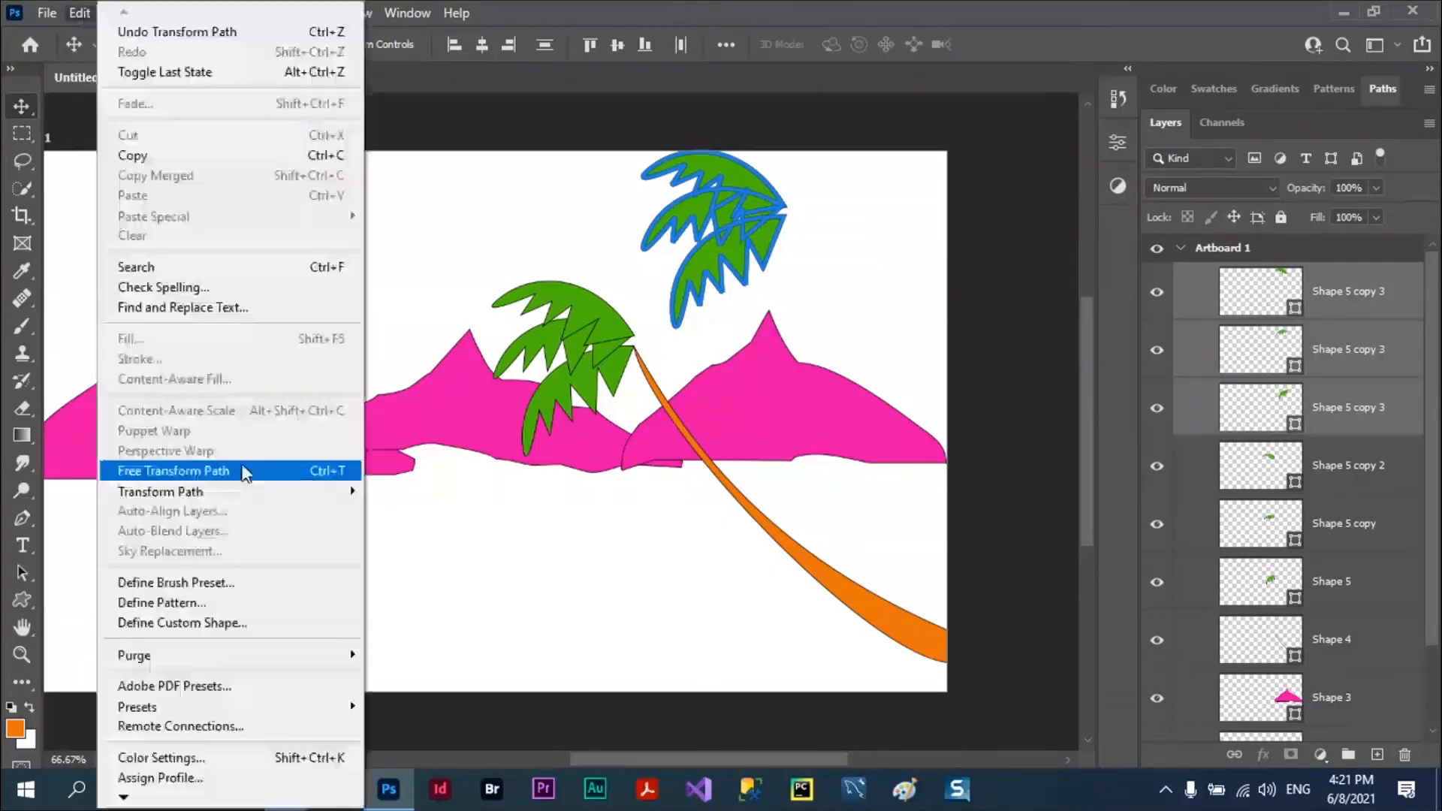
{"action": "mouse_move", "coordinate": [352, 491]}
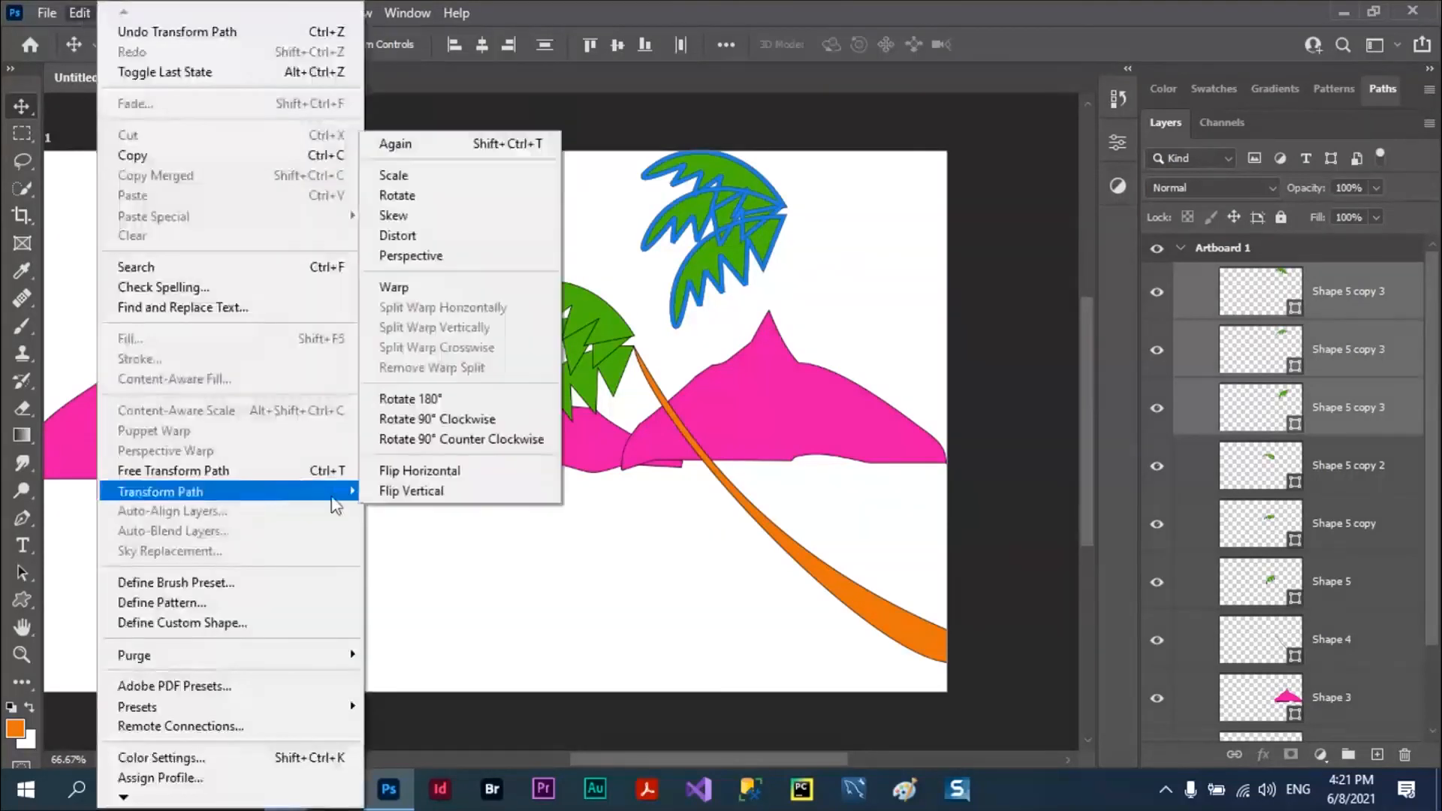
{"action": "left_click", "coordinate": [431, 475]}
{"action": "left_click_drag", "start_coordinate": [678, 177], "coordinate": [671, 314]}
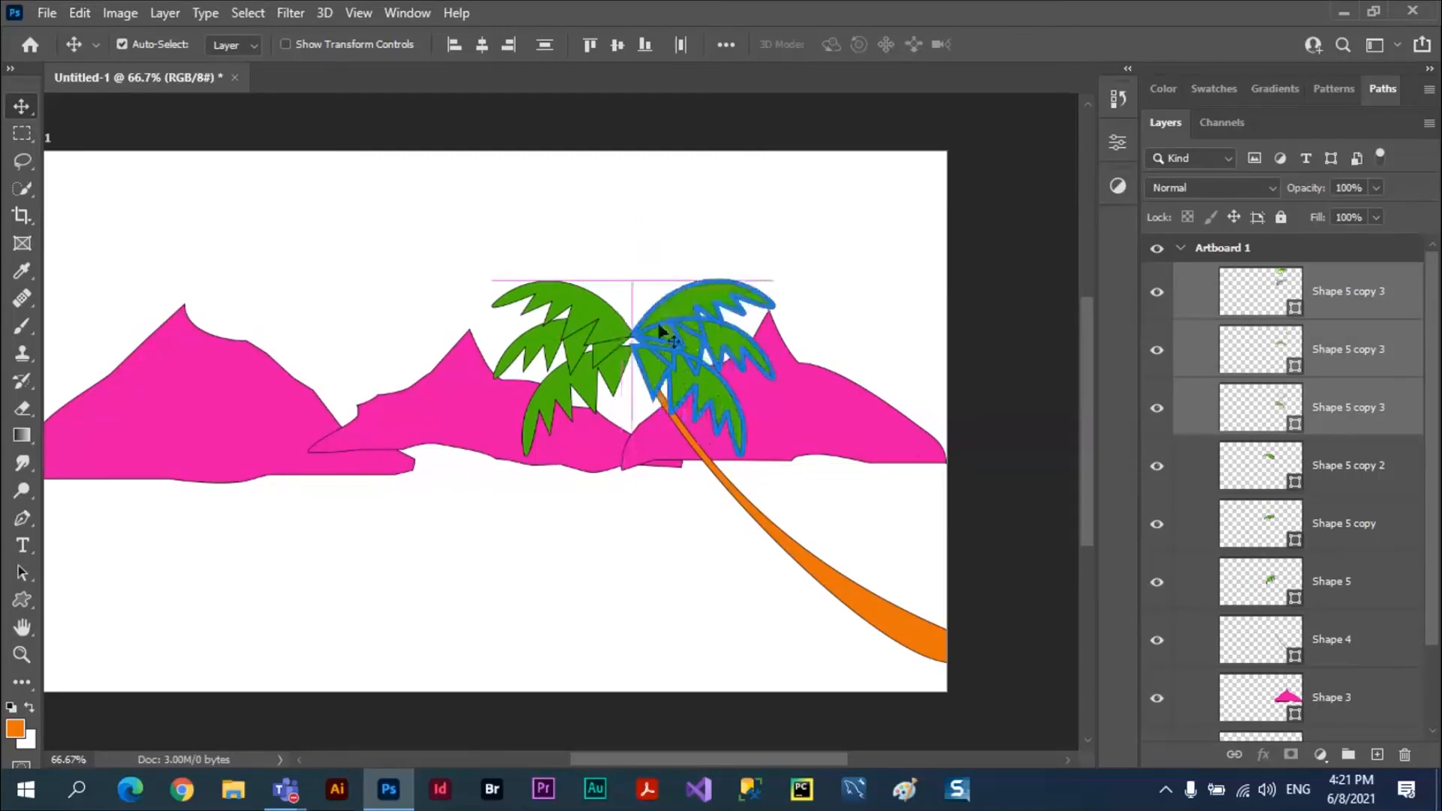
Step: Rotate the mirrored leaf group about 22° counterclockwise and shift it slightly up and left over the trunk's tip
{"action": "key", "text": "ctrl"}
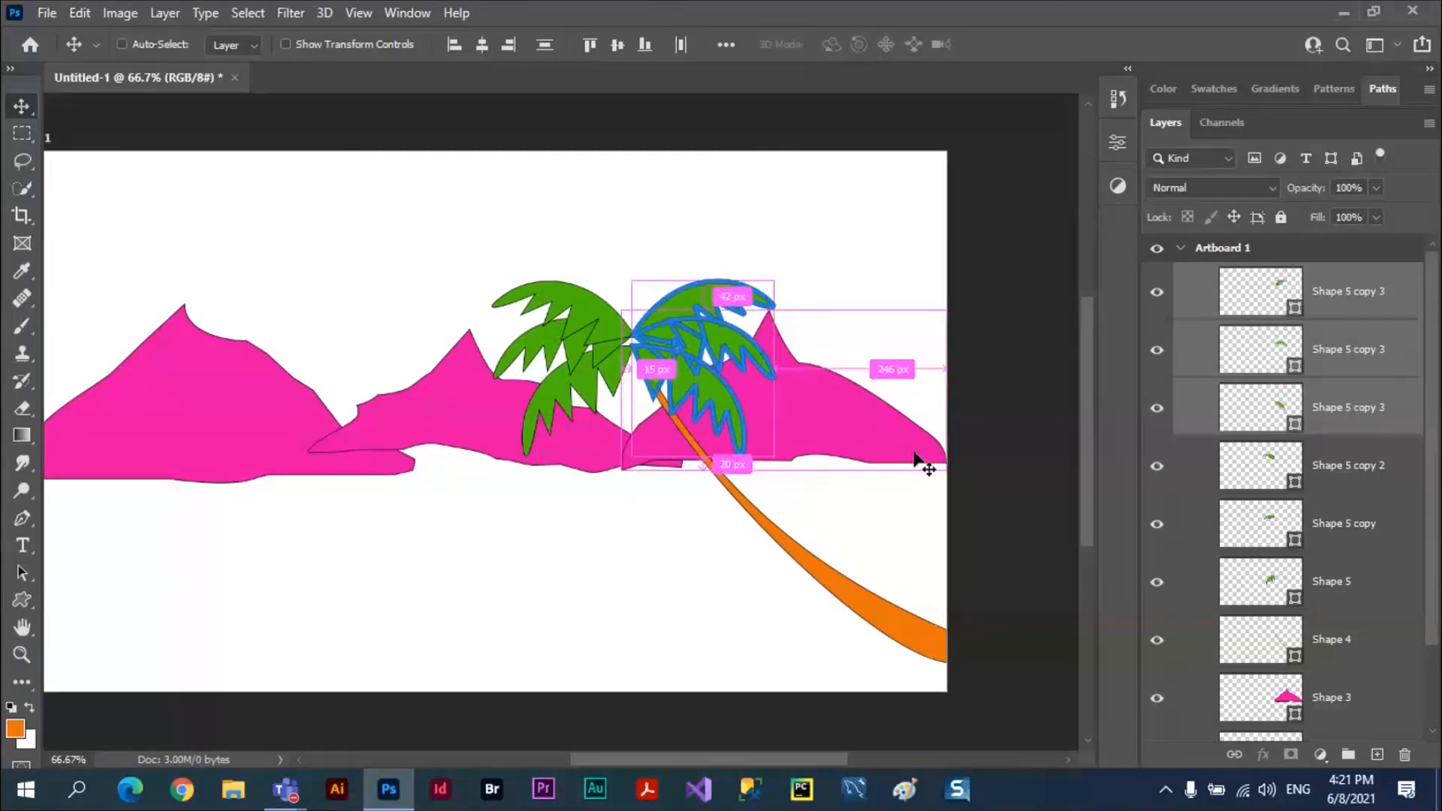
{"action": "key", "text": "ctrl+t"}
{"action": "left_click_drag", "start_coordinate": [803, 278], "coordinate": [746, 200]}
{"action": "left_click_drag", "start_coordinate": [660, 304], "coordinate": [652, 269]}
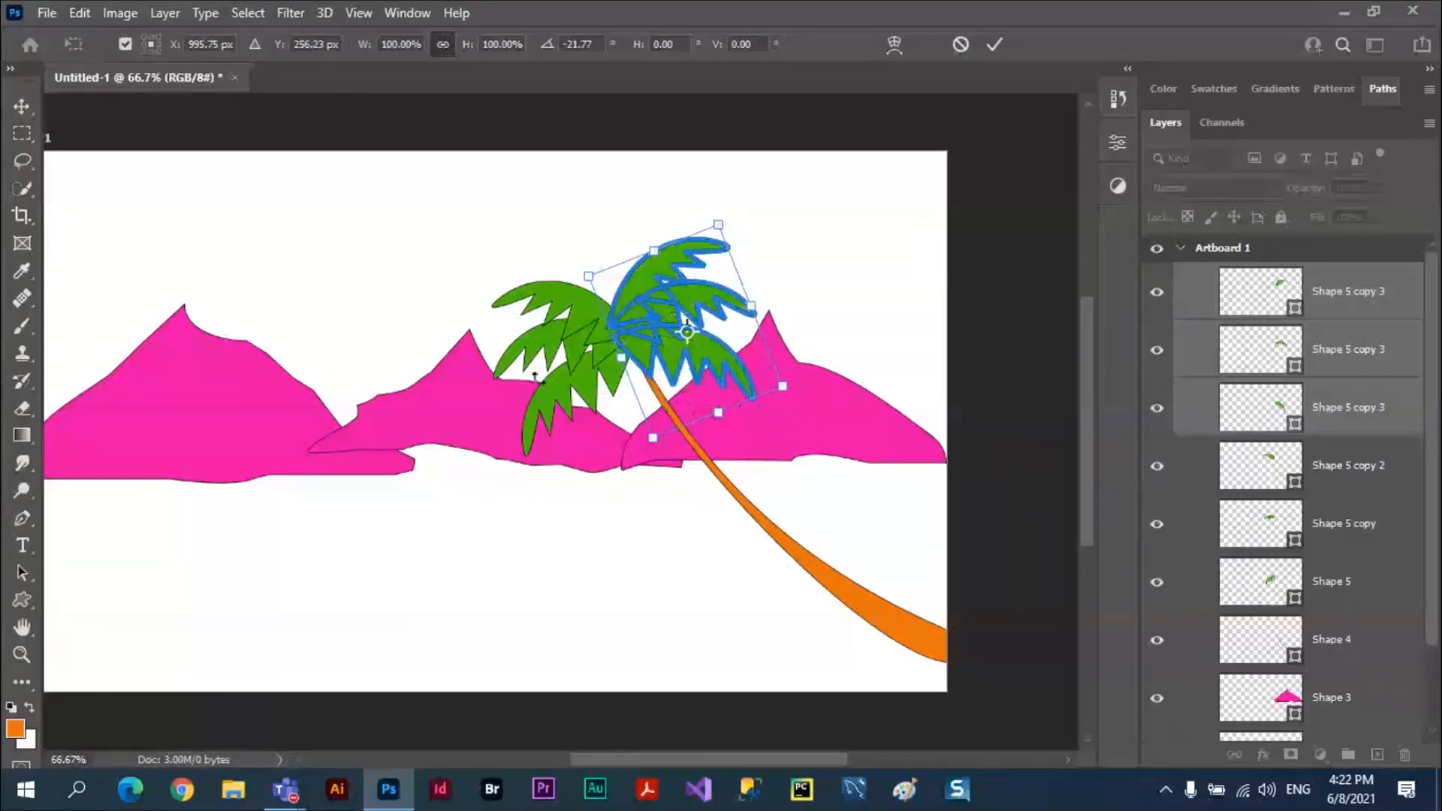
{"action": "key", "text": "Return"}
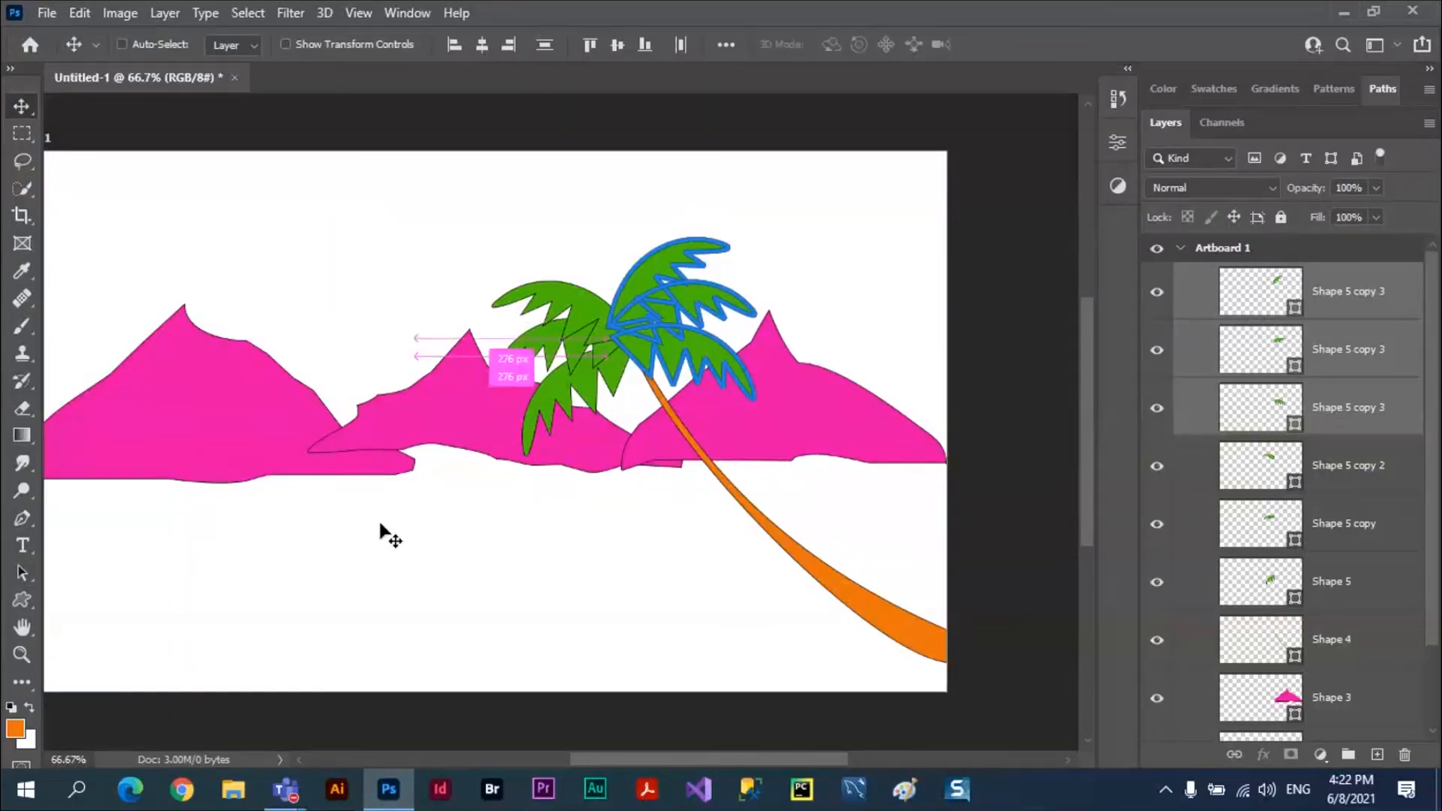
Step: Draw a rectangle about 1378 × 429 px over the artboard's upper part and one about 1386 × 345 px over its lower part
{"action": "key", "text": "ctrl+minus"}
{"action": "left_click", "coordinate": [24, 601]}
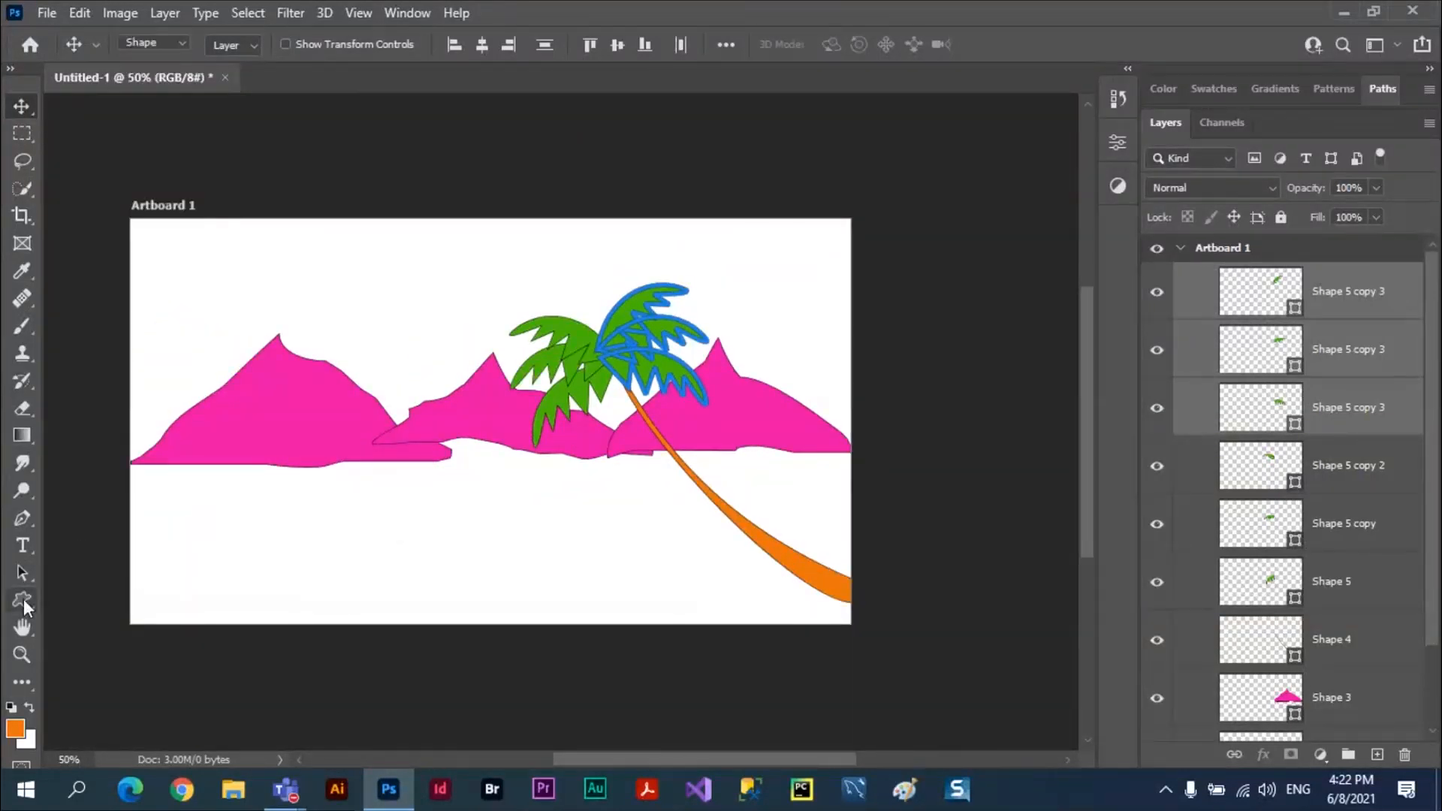
{"action": "right_click", "coordinate": [24, 598]}
{"action": "left_click", "coordinate": [81, 597]}
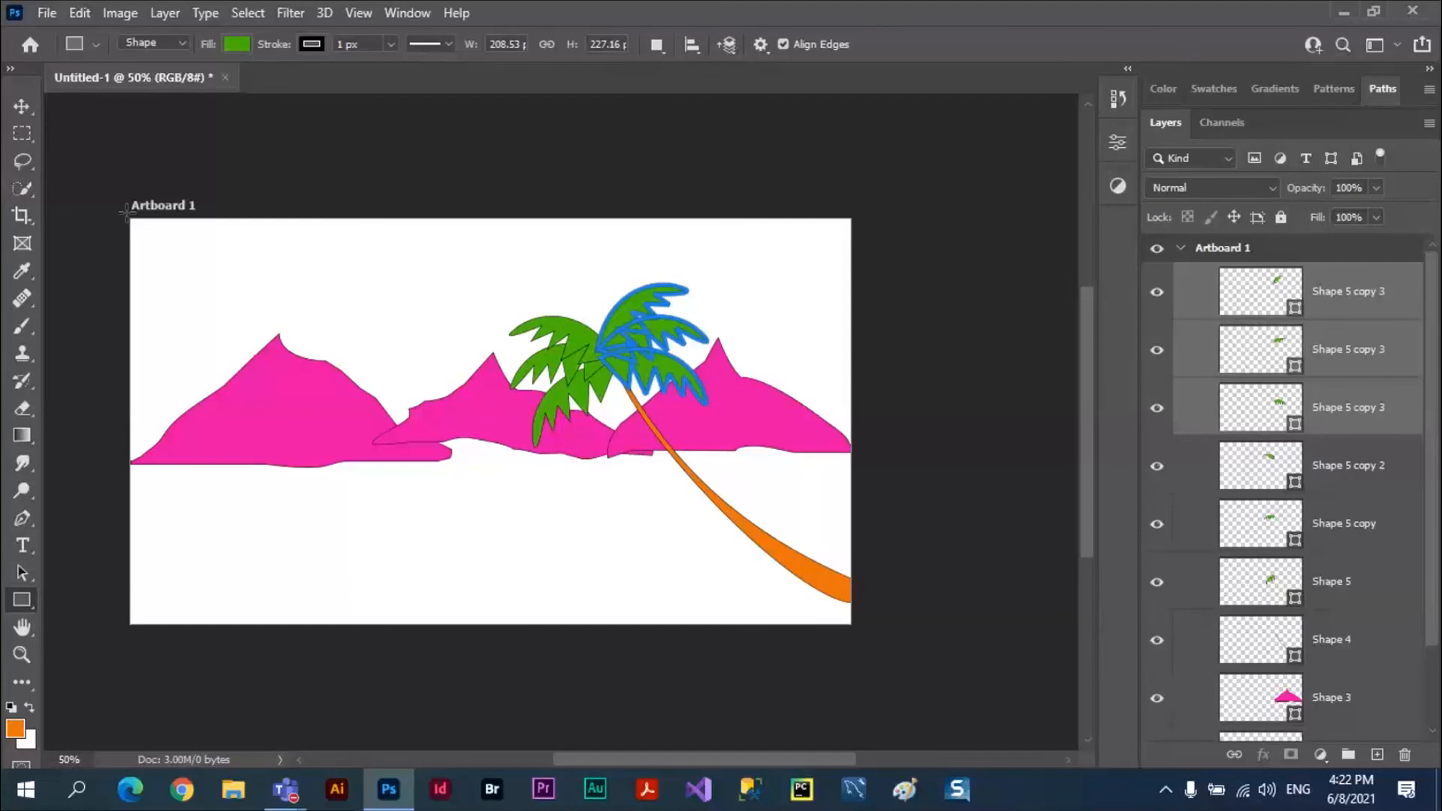
{"action": "left_click_drag", "start_coordinate": [129, 217], "coordinate": [855, 441]}
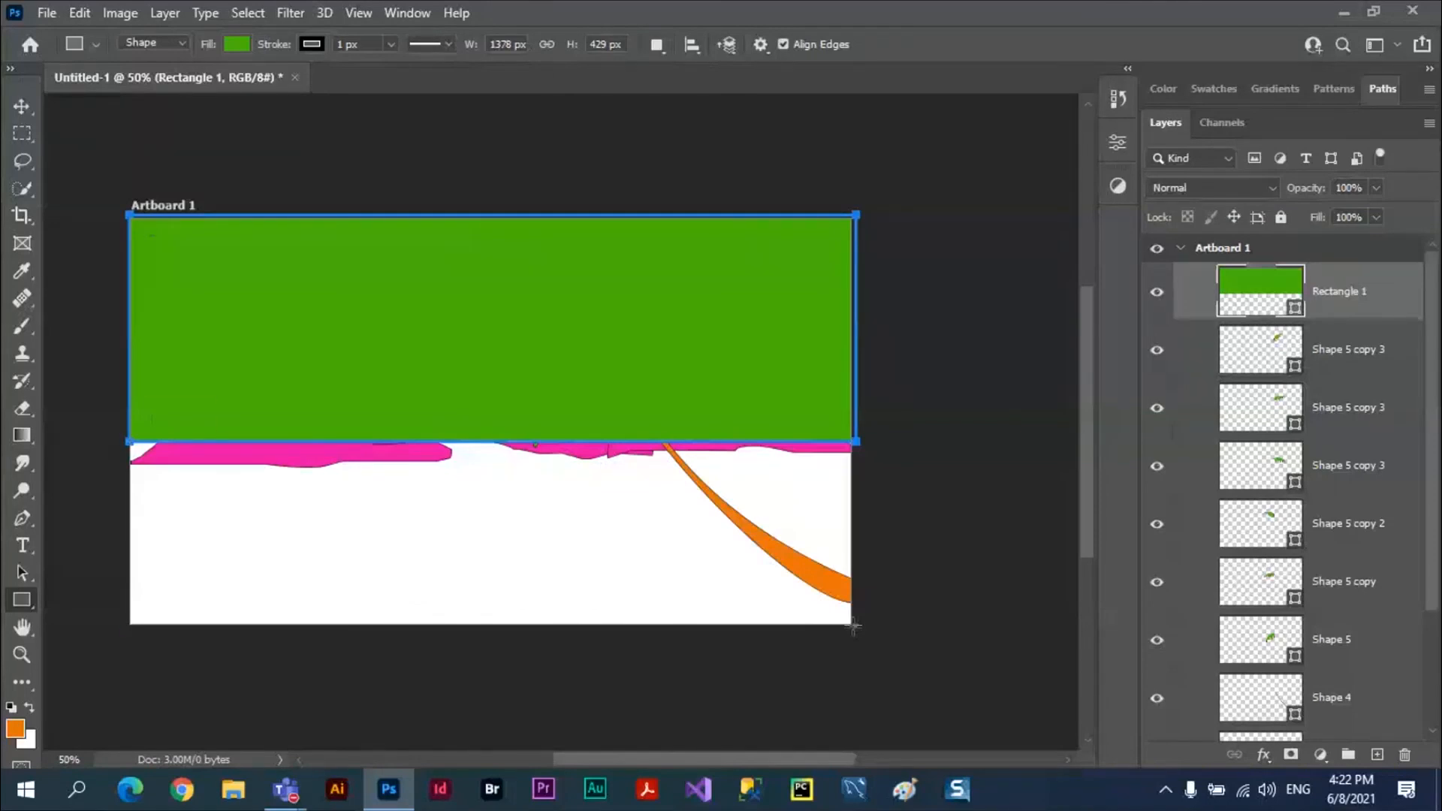
{"action": "left_click_drag", "start_coordinate": [853, 625], "coordinate": [125, 443]}
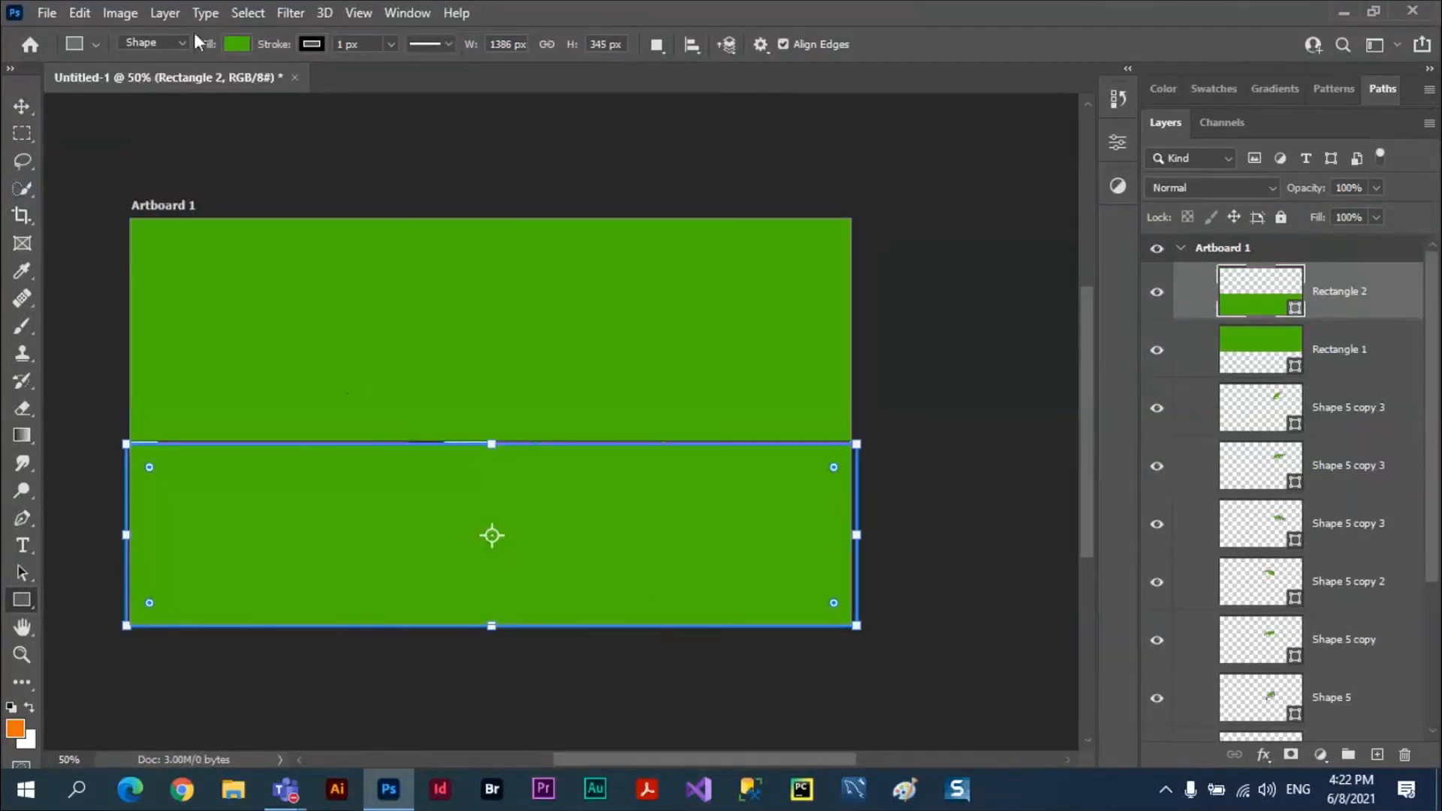
Step: Fill the lower rectangle with the first light blue gradient preset as a linear gradient
{"action": "left_click", "coordinate": [230, 45]}
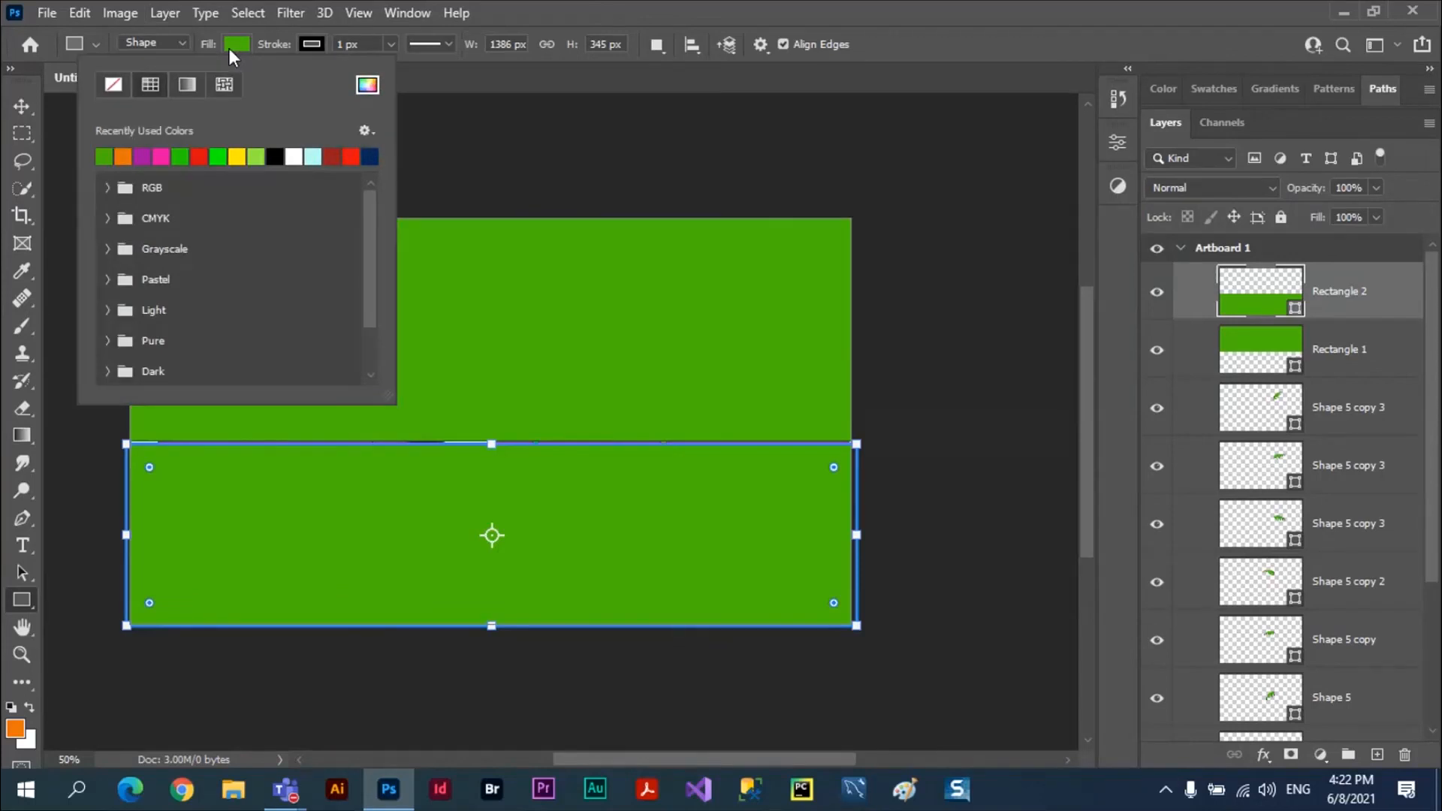
{"action": "left_click", "coordinate": [186, 85]}
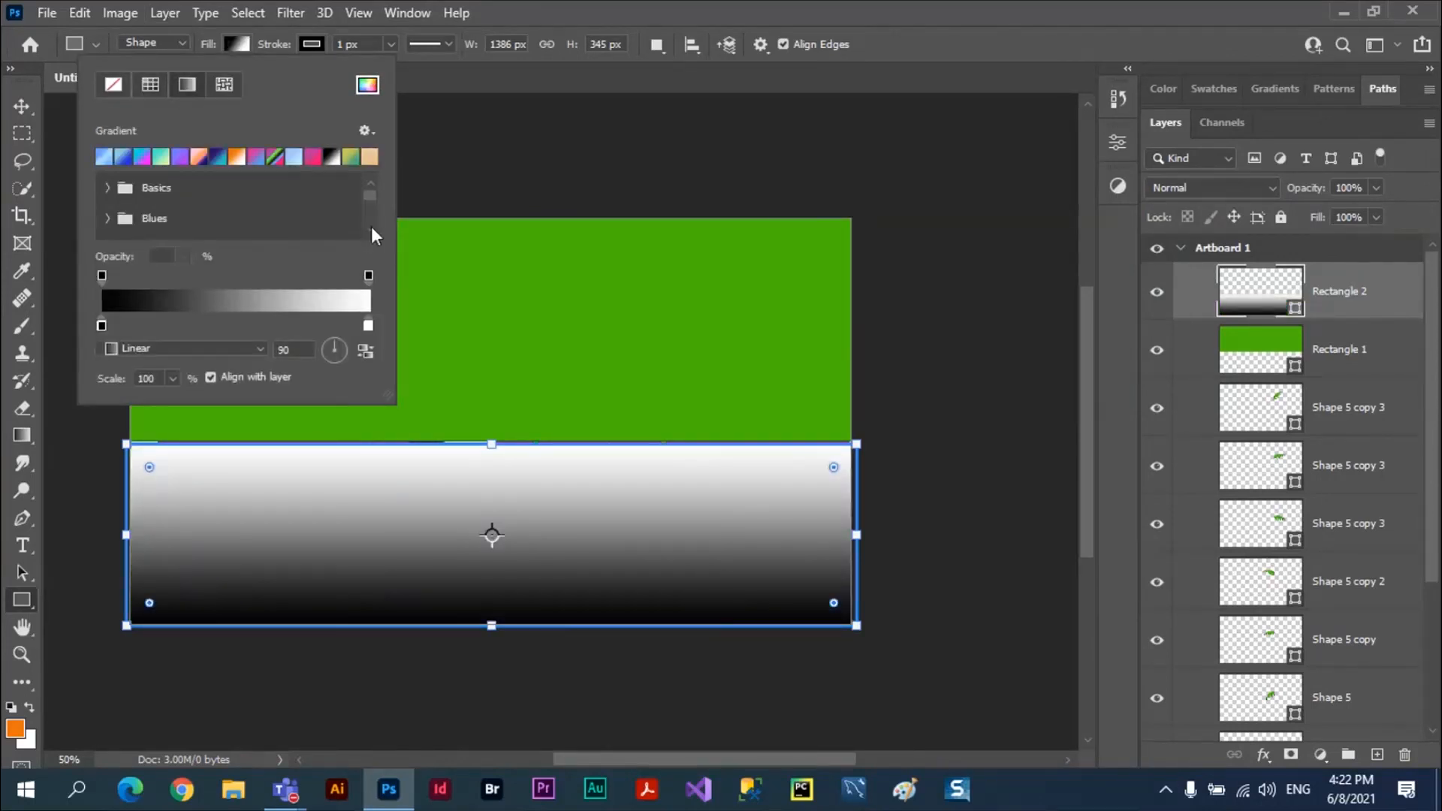
{"action": "left_click_drag", "start_coordinate": [370, 196], "coordinate": [376, 225]}
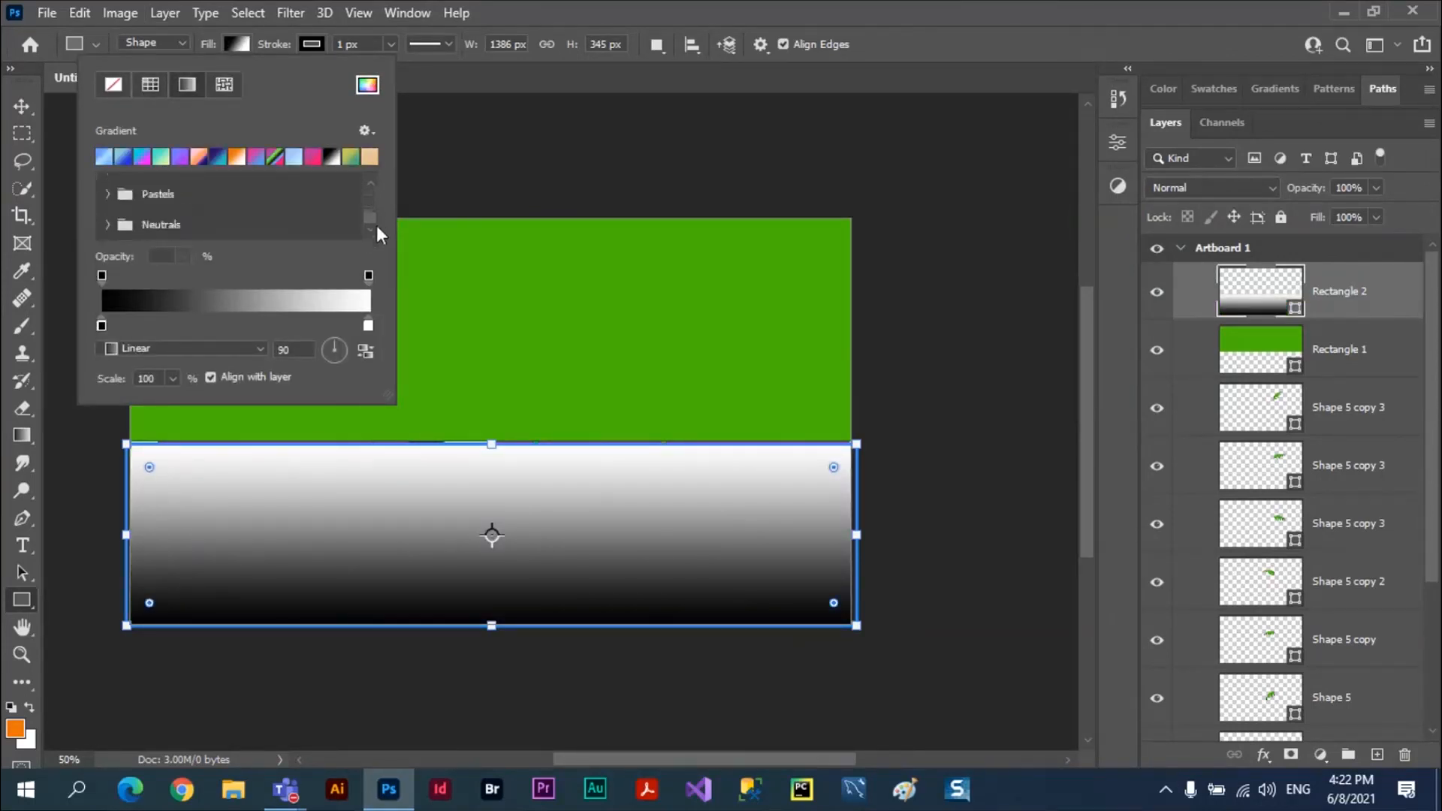
{"action": "left_click", "coordinate": [105, 158]}
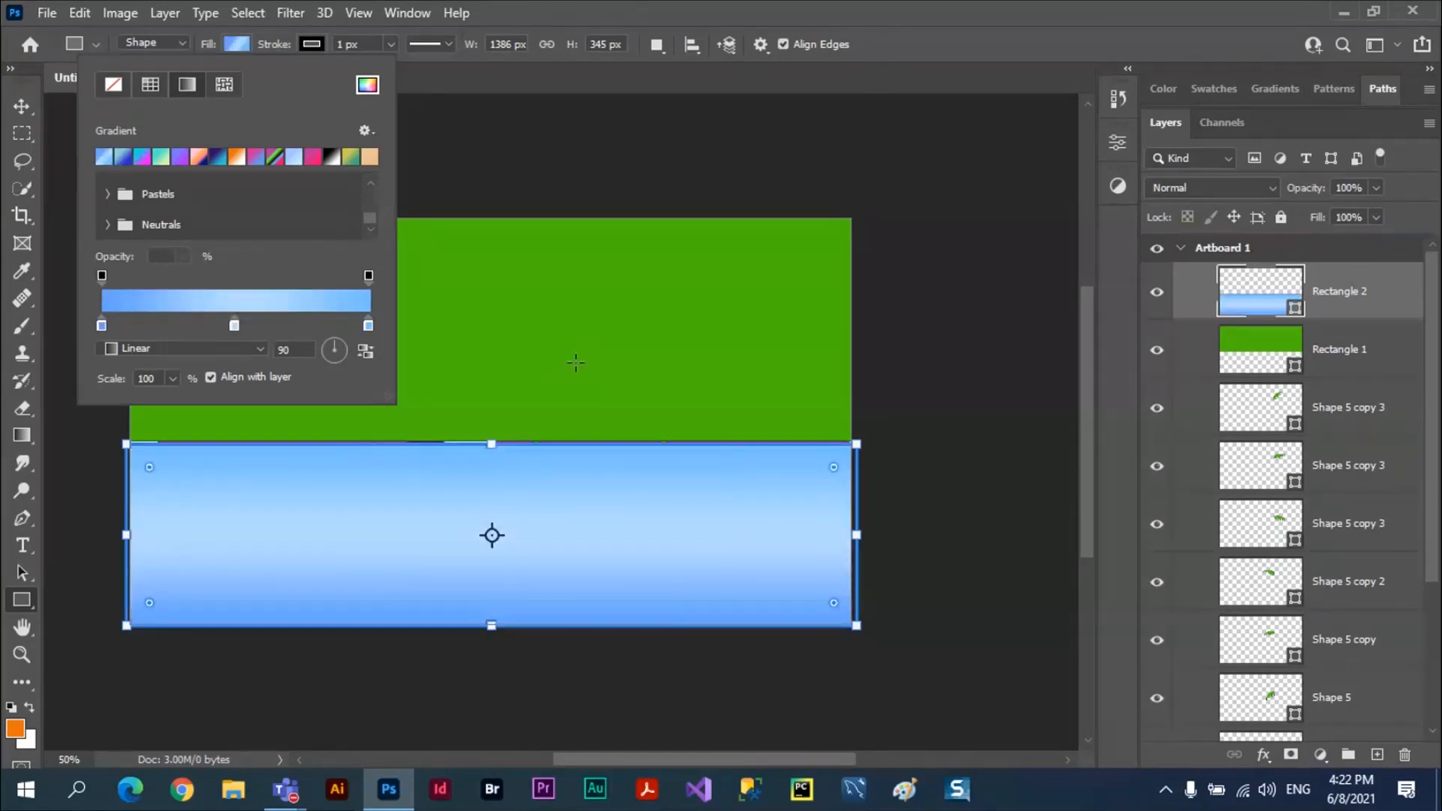
Step: Fill the upper rectangle with the bright blue swatch from the Light color group
{"action": "left_click", "coordinate": [22, 105]}
{"action": "left_click", "coordinate": [23, 106]}
{"action": "left_click", "coordinate": [401, 248]}
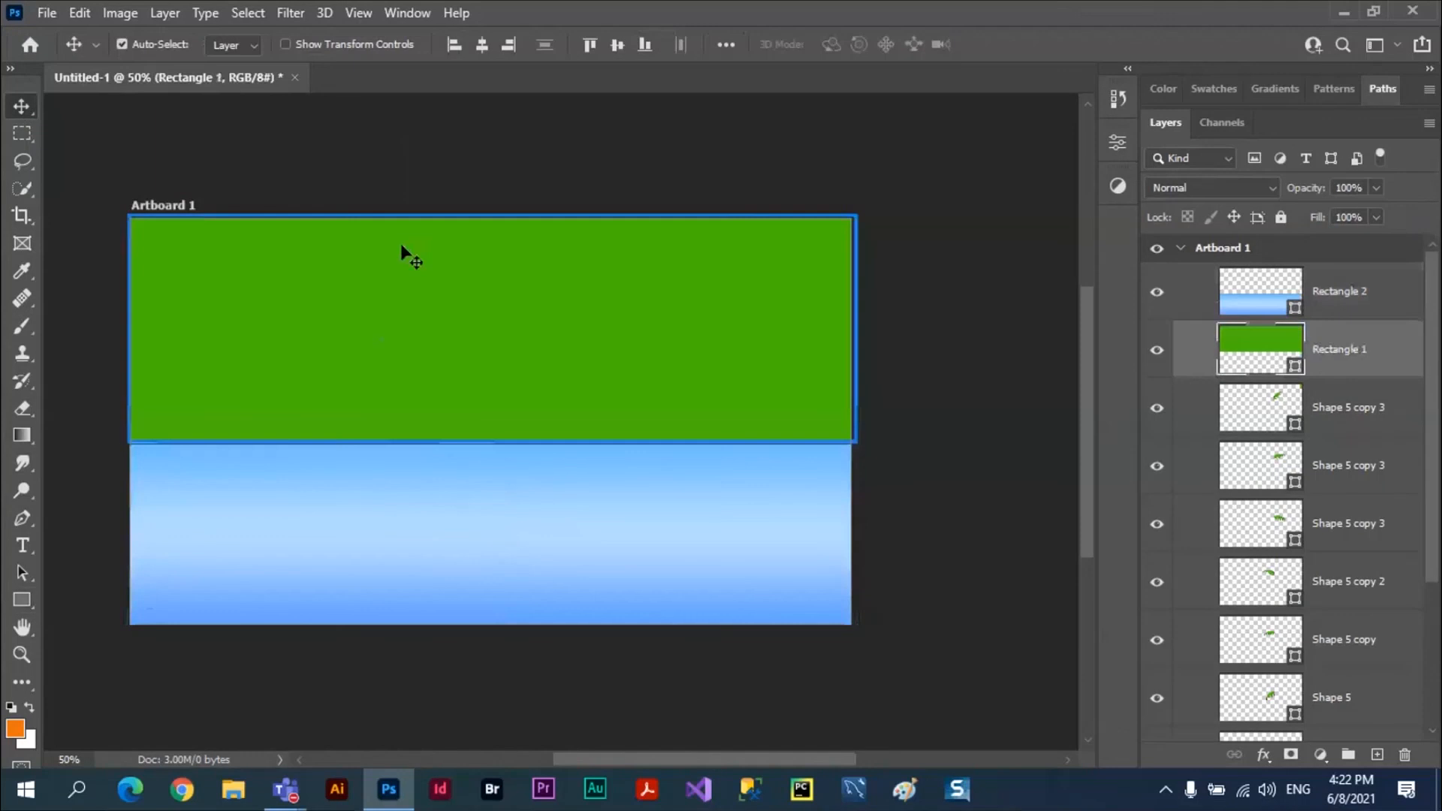
{"action": "left_click", "coordinate": [21, 574]}
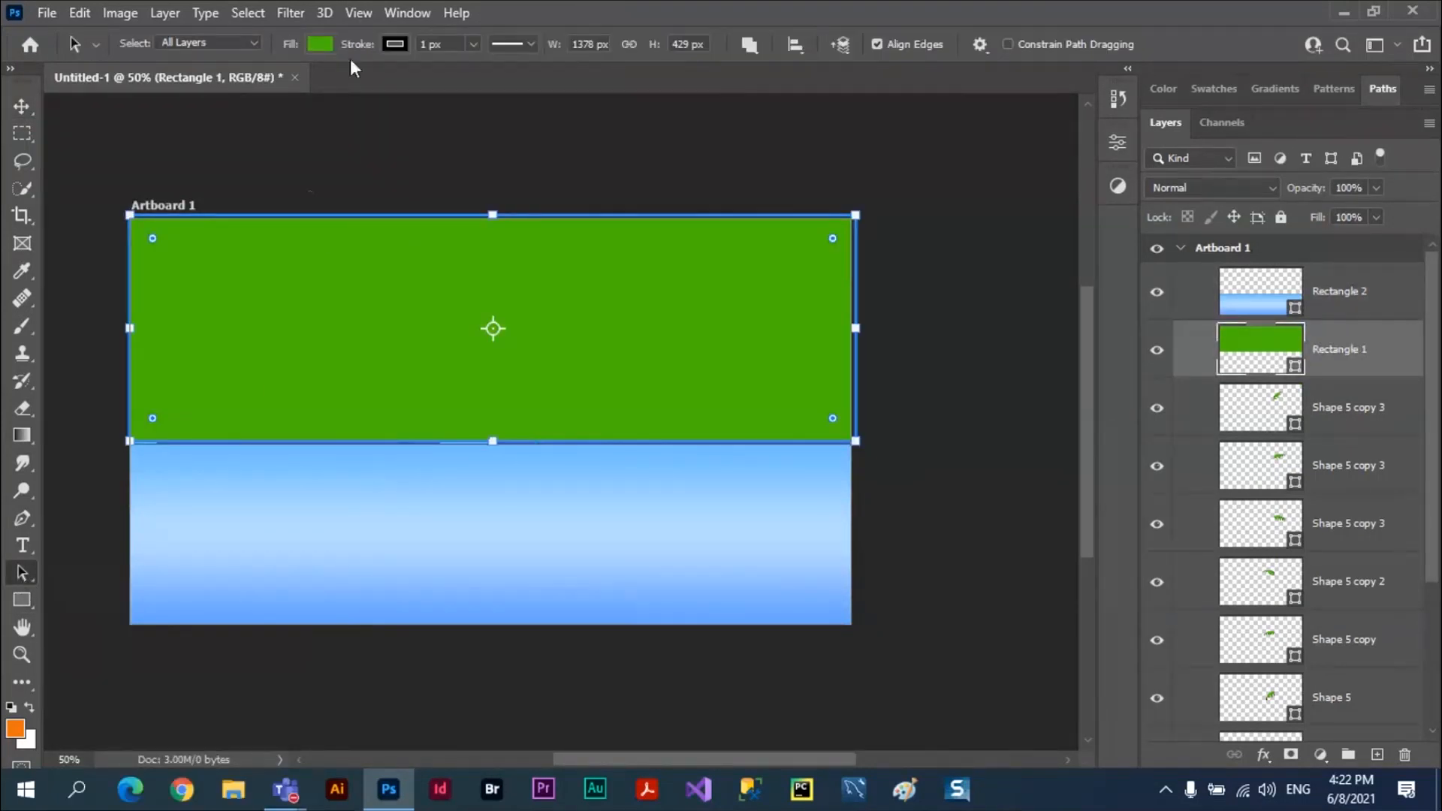
{"action": "left_click", "coordinate": [319, 43]}
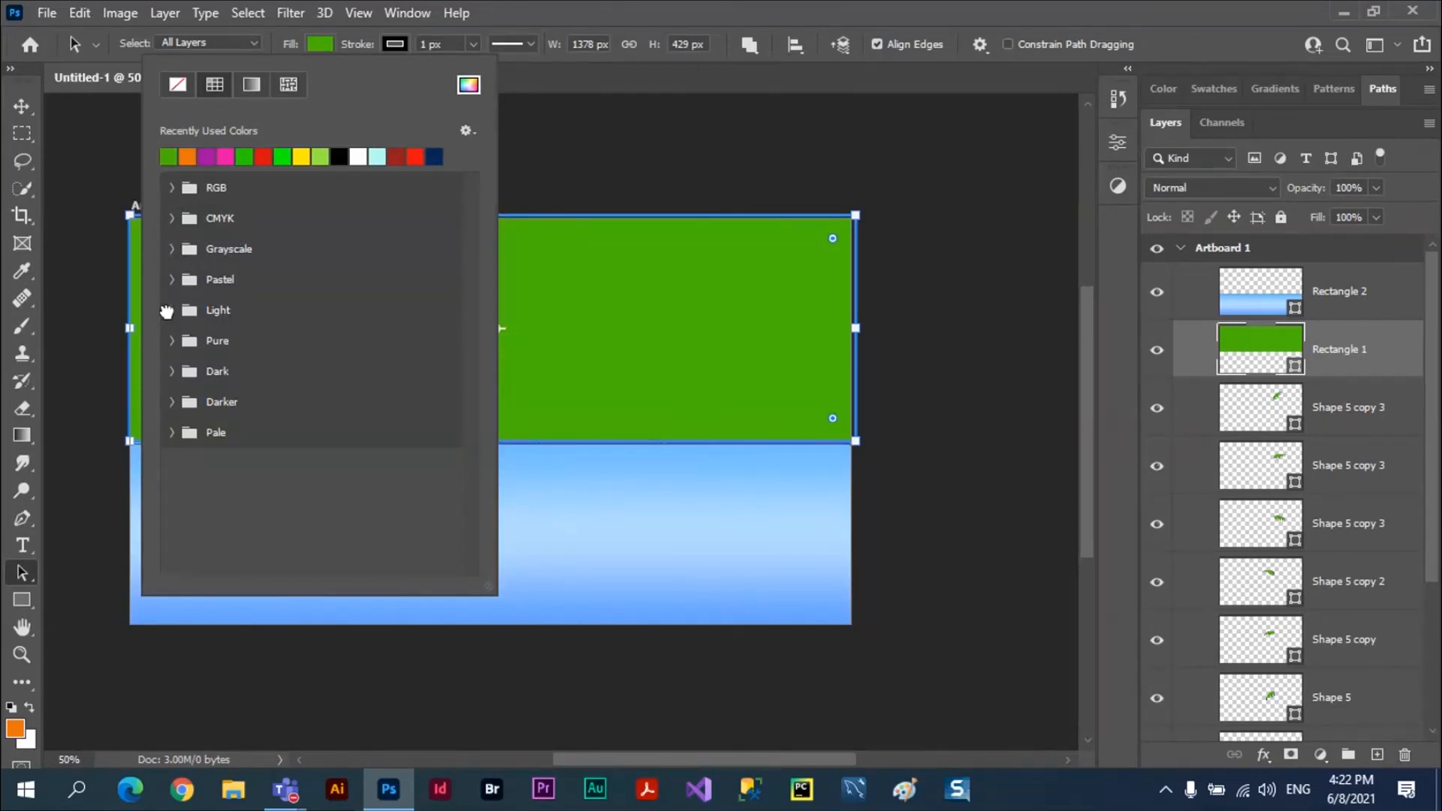
{"action": "left_click", "coordinate": [170, 310]}
{"action": "left_click", "coordinate": [343, 335]}
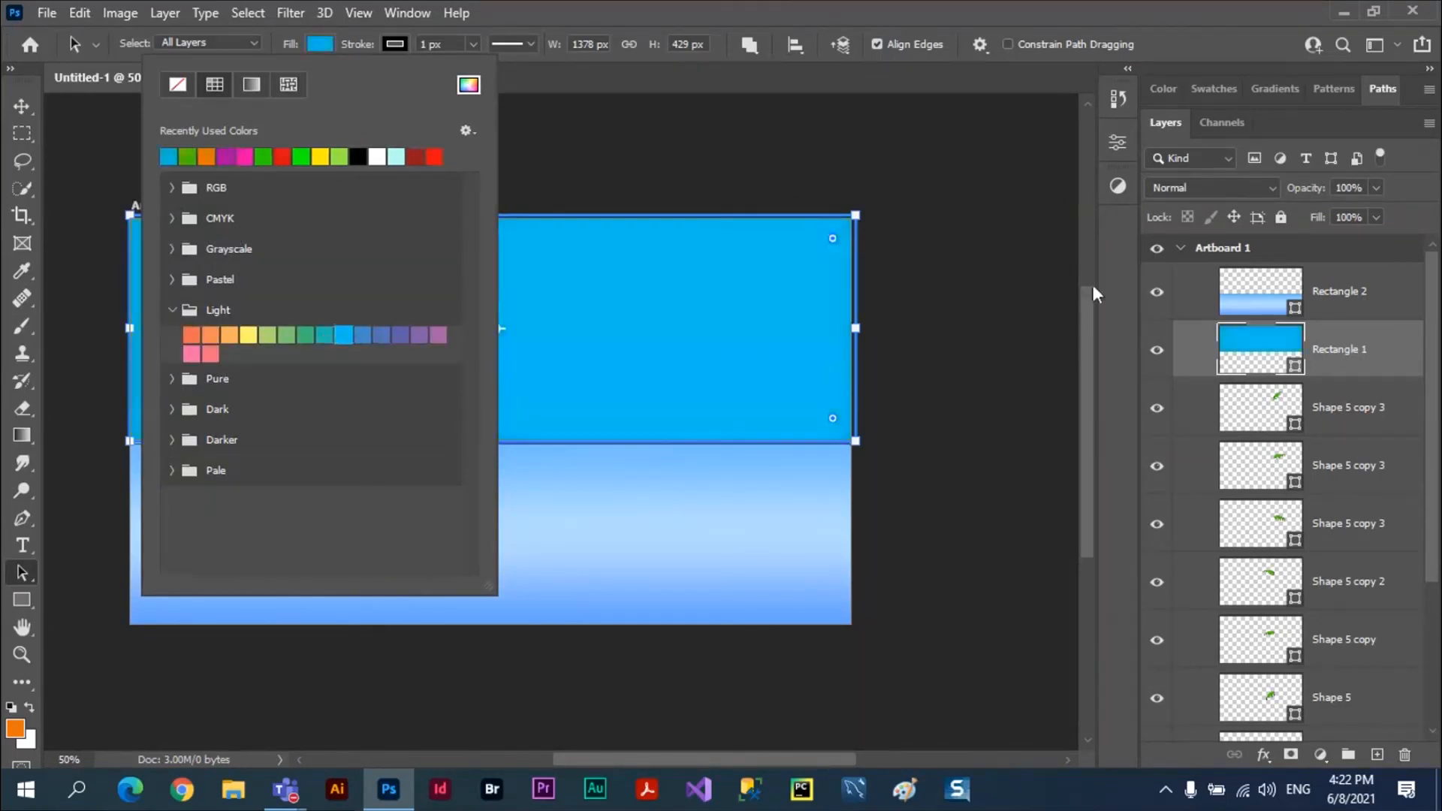
{"action": "left_click", "coordinate": [1003, 258]}
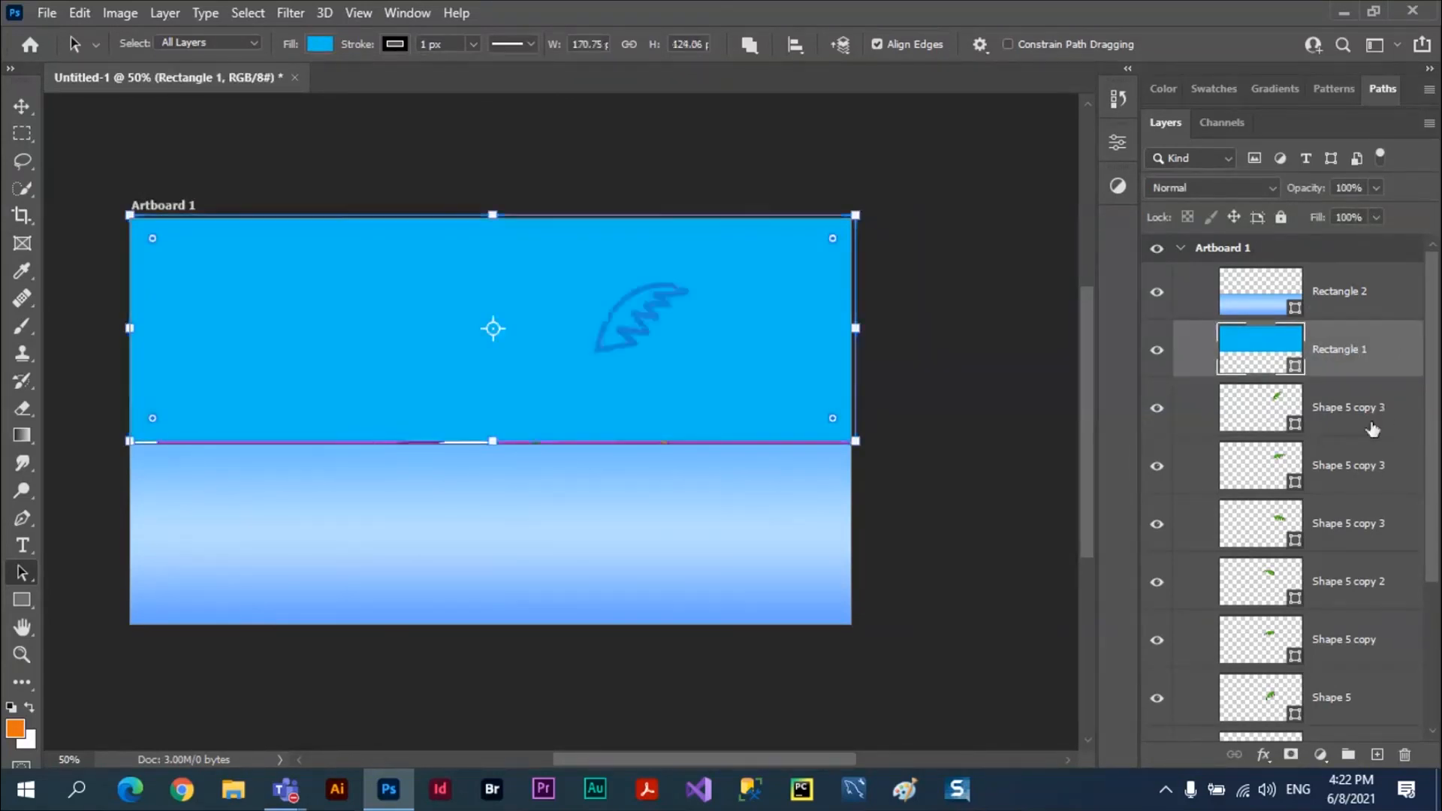
Step: Group all six palm leaf shape layers, from the topmost Shape 5 copy 3 down to Shape 5
{"action": "left_click", "coordinate": [1372, 429]}
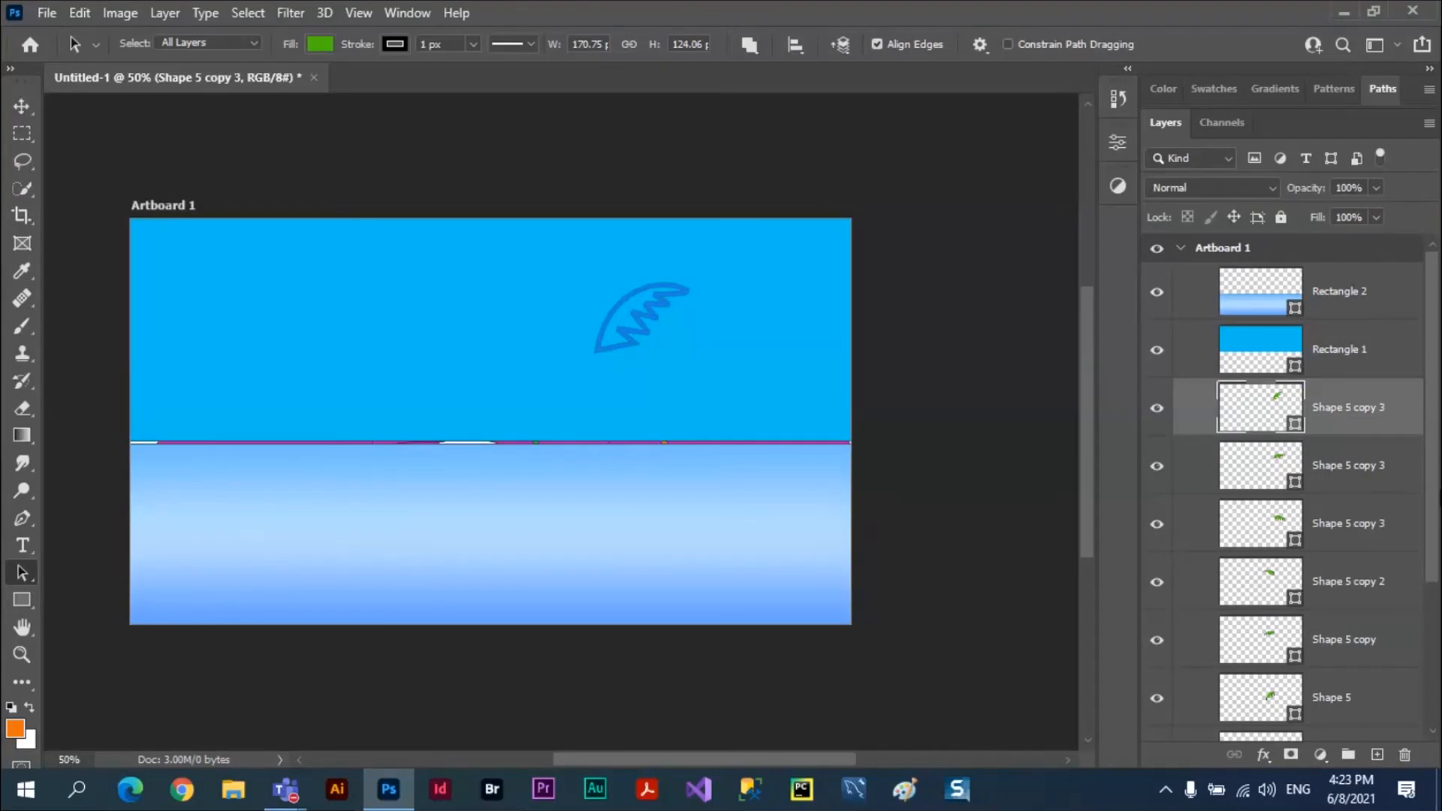
{"action": "left_click_drag", "start_coordinate": [1433, 514], "coordinate": [1434, 601]}
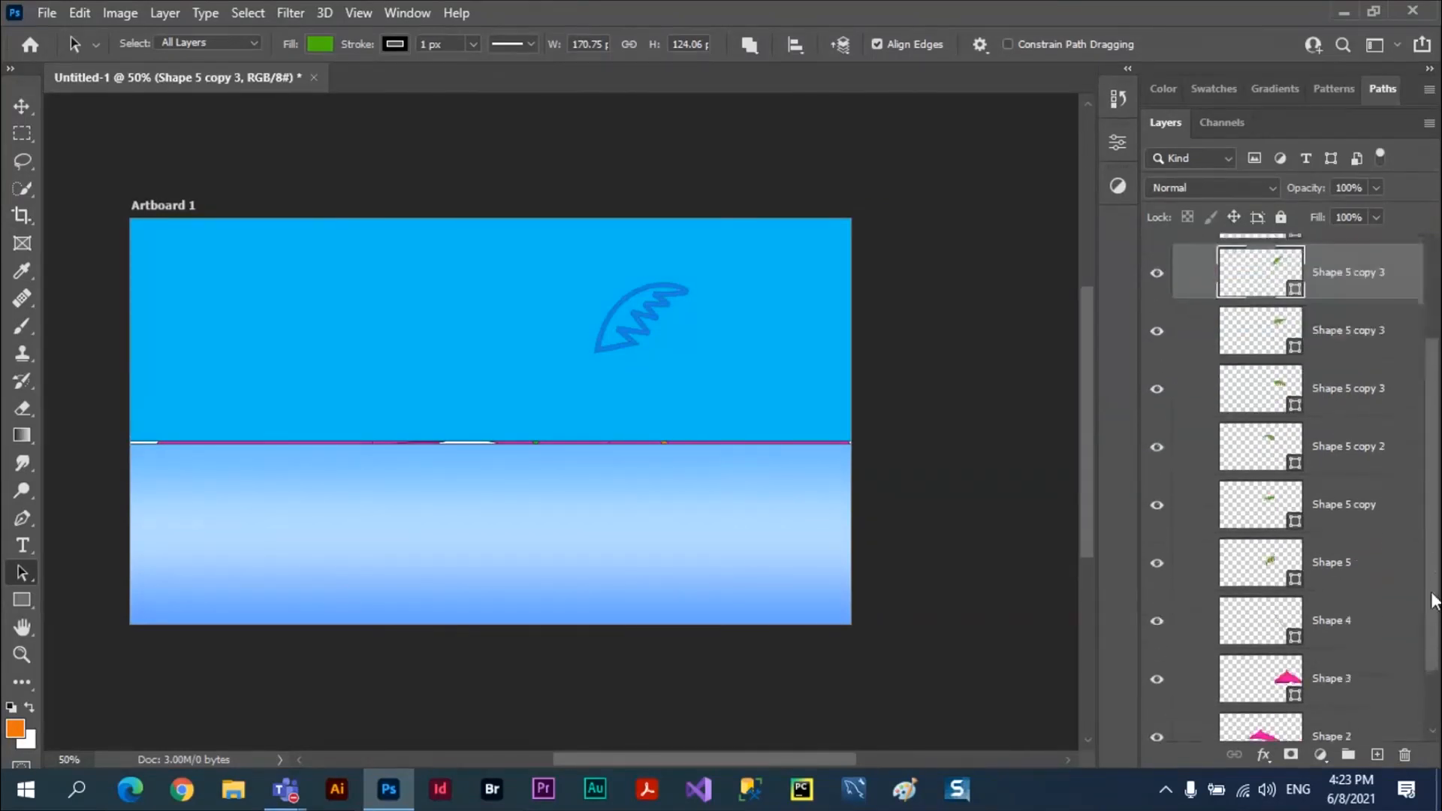
{"action": "left_click", "coordinate": [1332, 556], "text": "shift"}
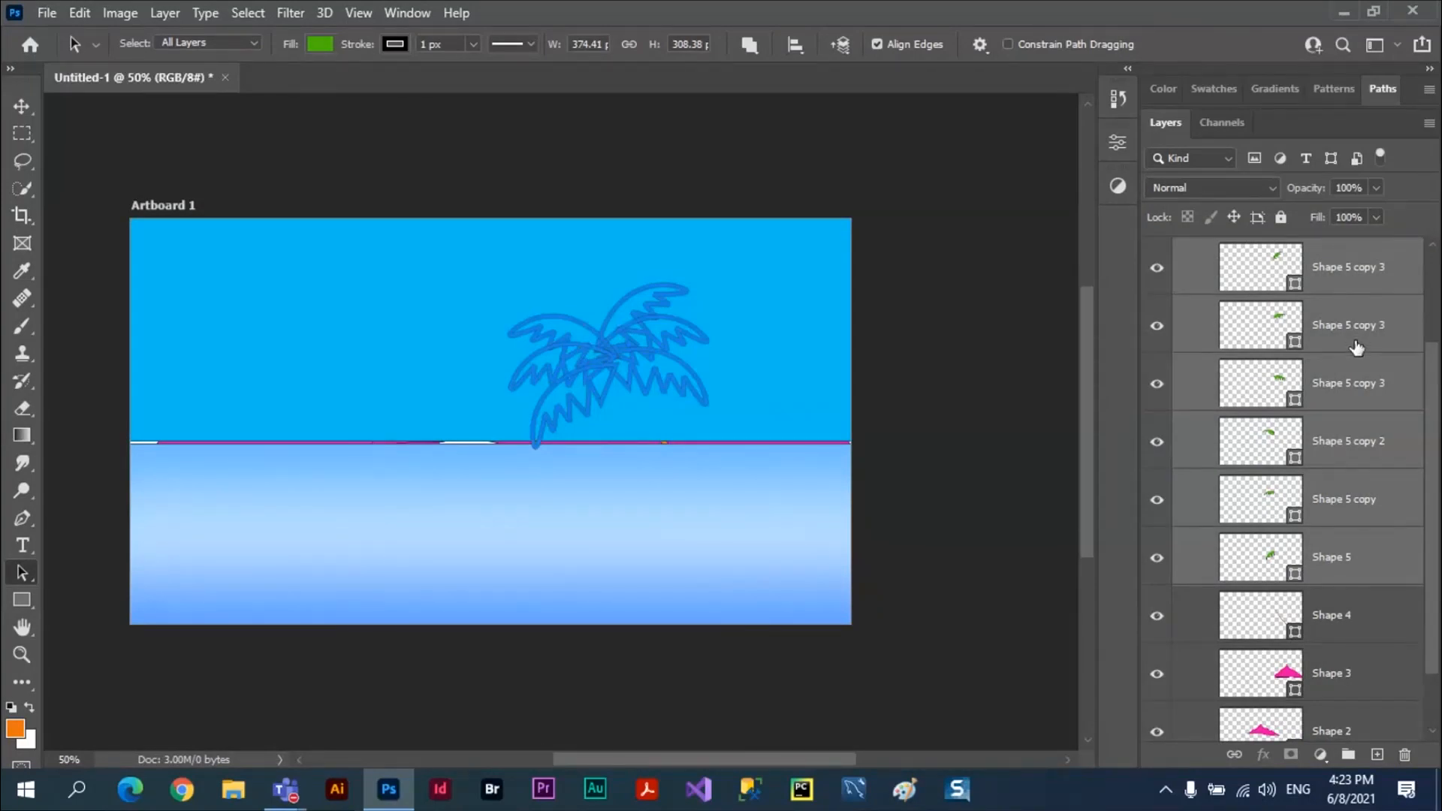
{"action": "key", "text": "ctrl+g"}
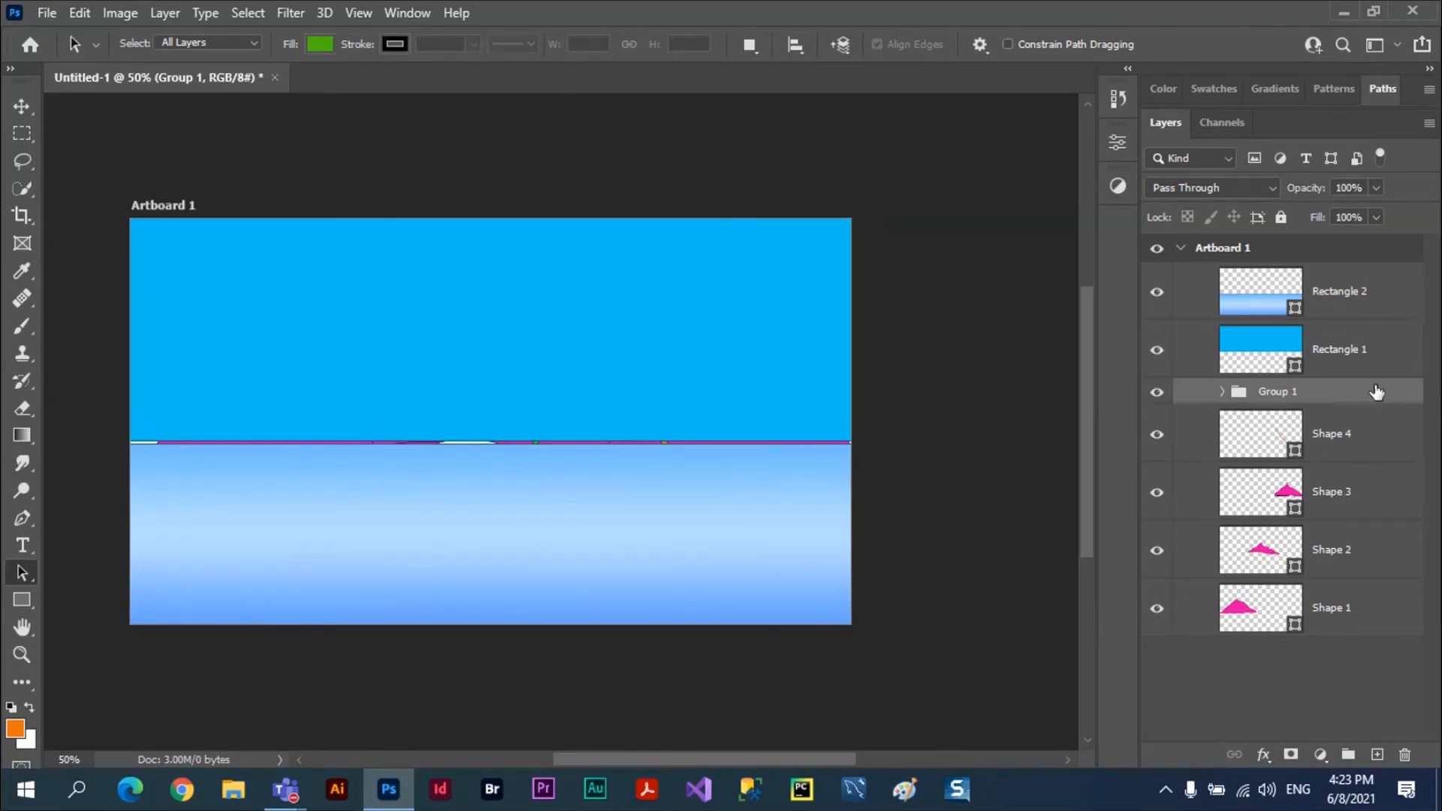
Step: Reorder the layers so the sky rectangle lies above the water rectangle and the leaf group lies above both
{"action": "left_click_drag", "start_coordinate": [1359, 359], "coordinate": [1341, 635]}
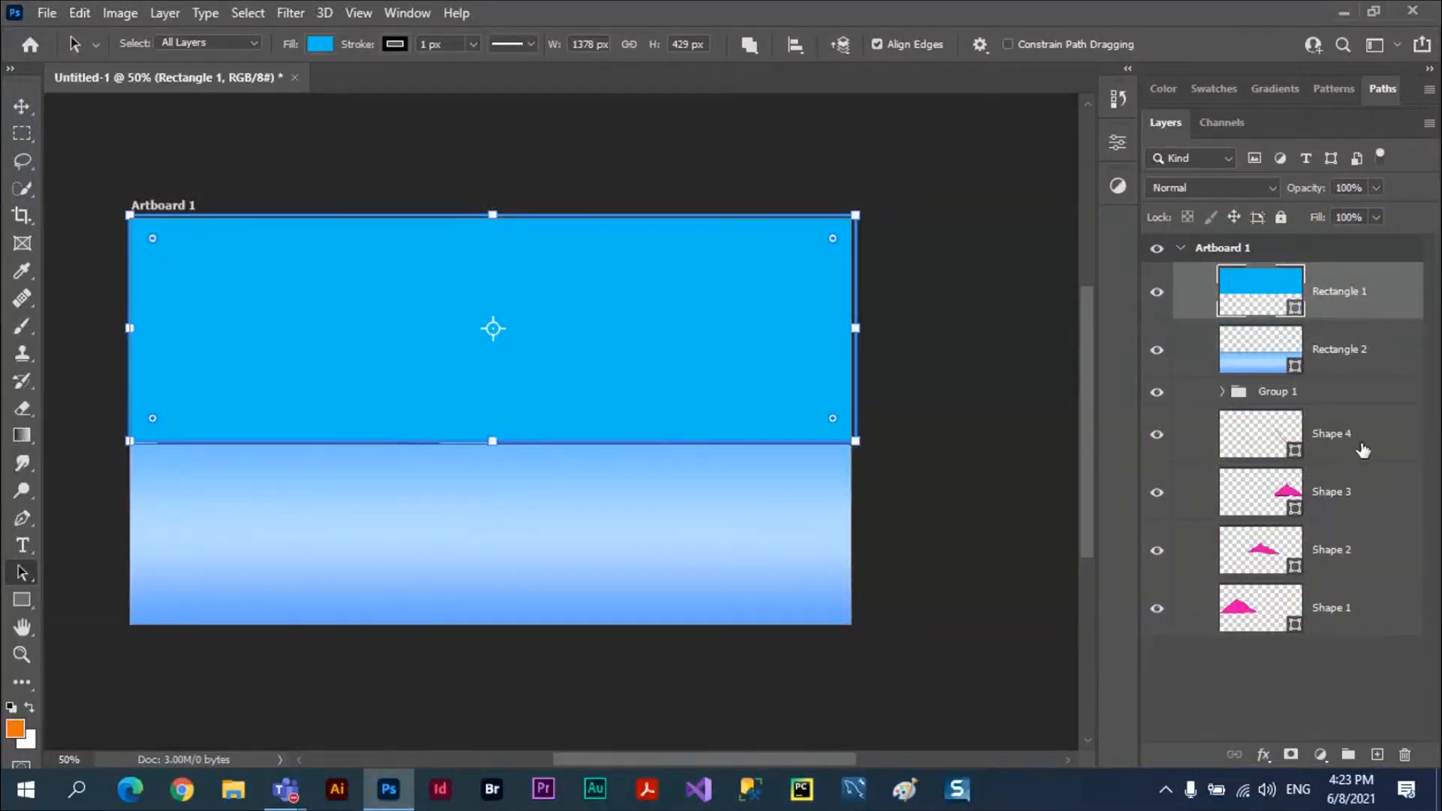
{"action": "left_click", "coordinate": [1349, 396]}
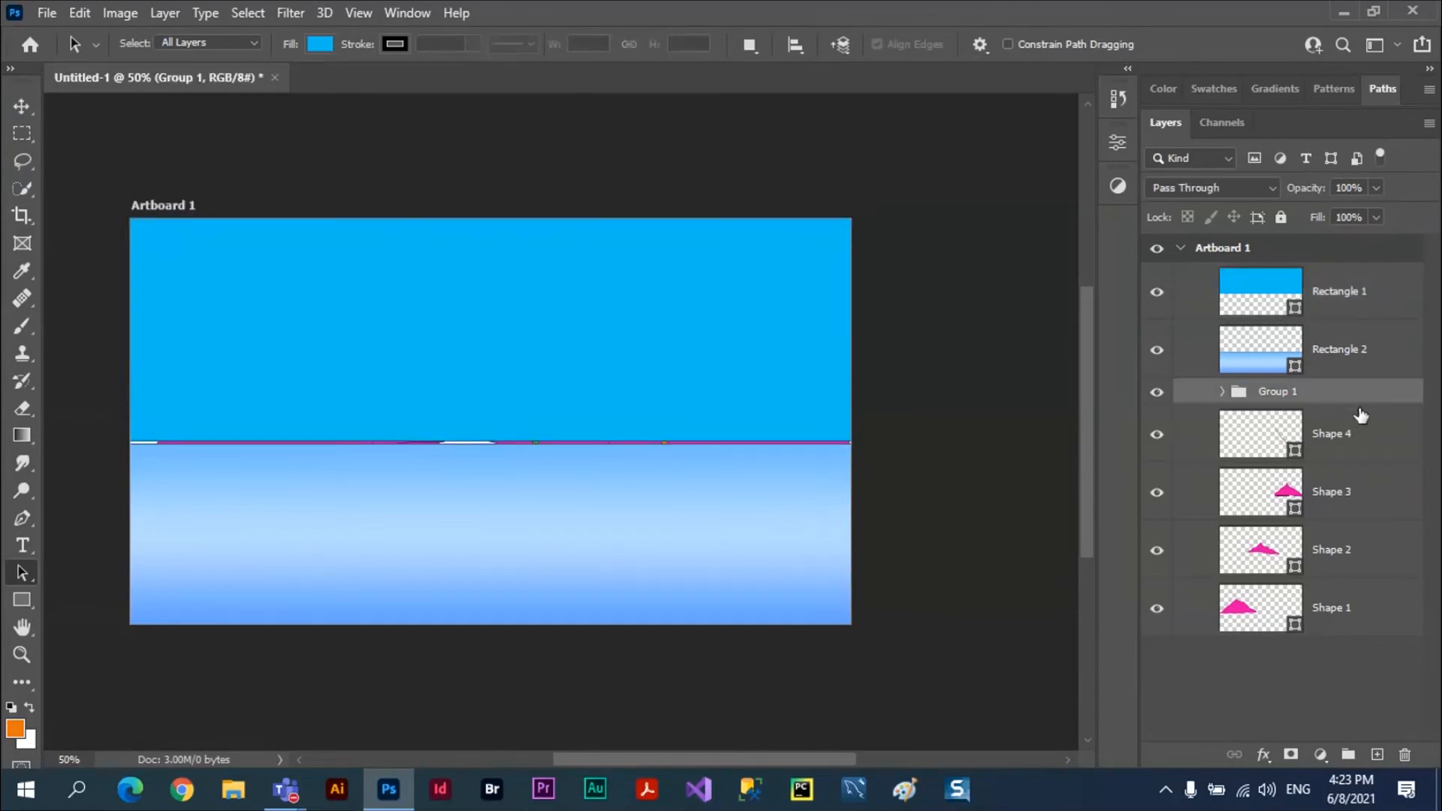
{"action": "left_click_drag", "start_coordinate": [1361, 394], "coordinate": [1343, 274]}
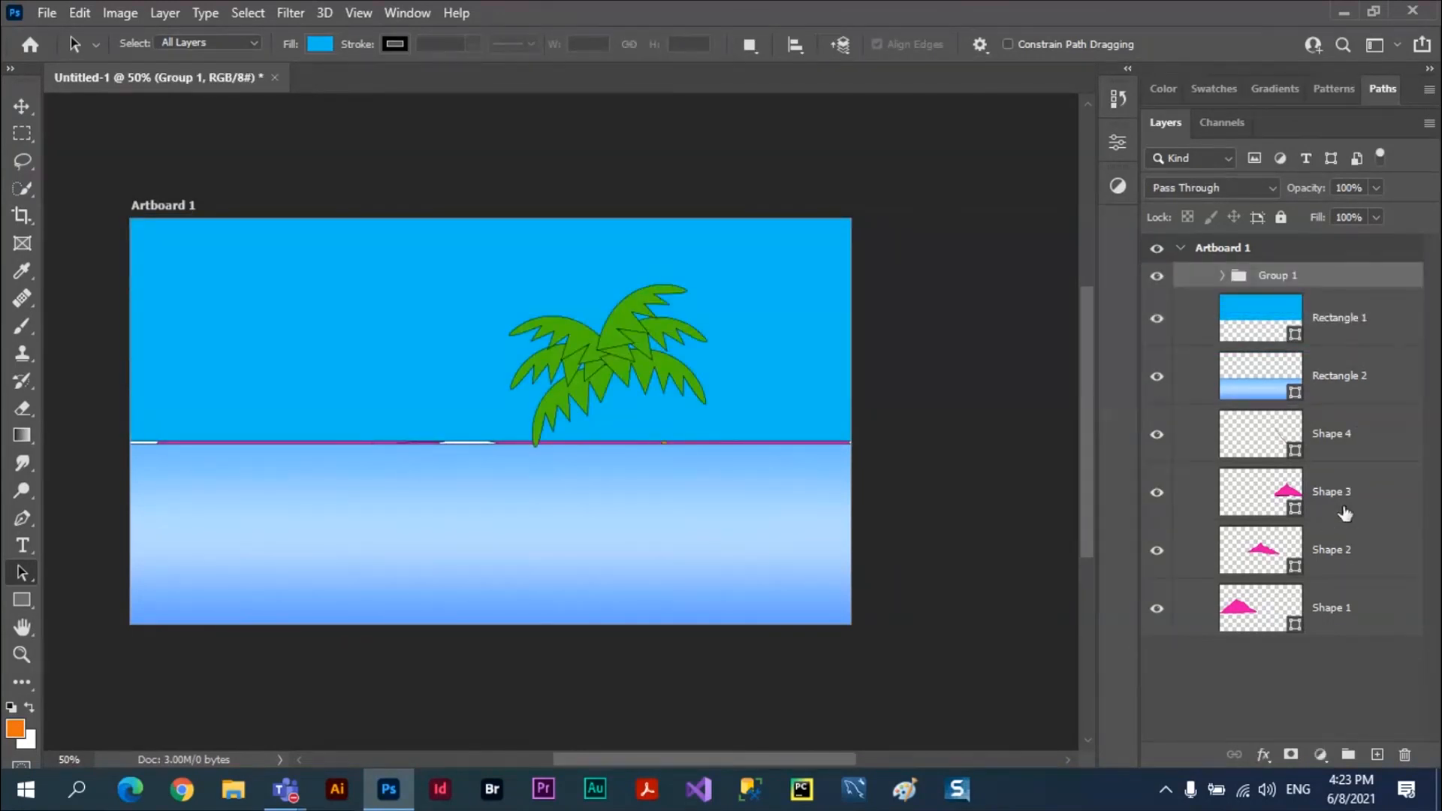
Step: Move the three mountain layers, Shape 1 to Shape 3, between the leaf group and the sky rectangle
{"action": "left_click", "coordinate": [1379, 492]}
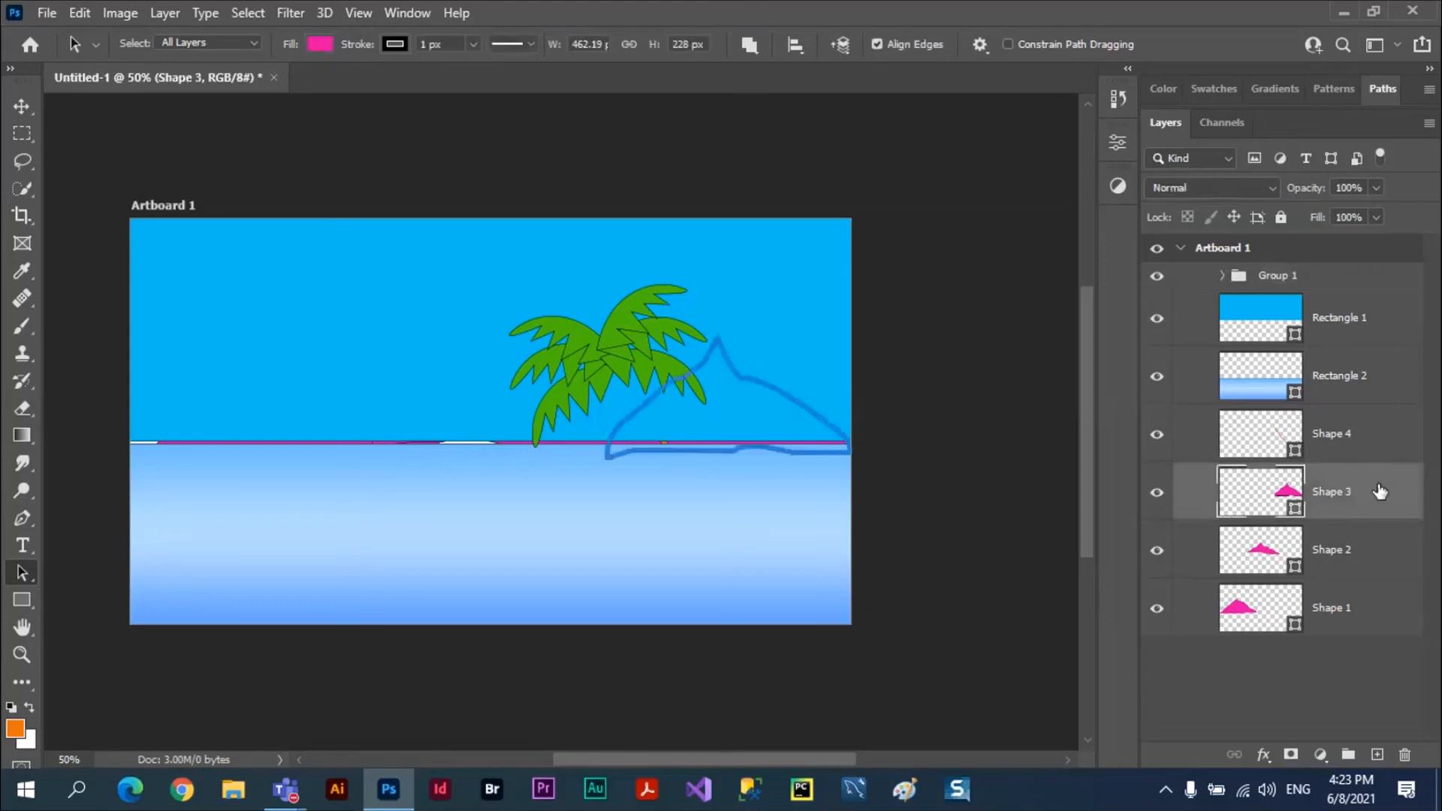
{"action": "left_click", "coordinate": [1385, 621], "text": "shift"}
{"action": "left_click_drag", "start_coordinate": [1385, 621], "coordinate": [1379, 318]}
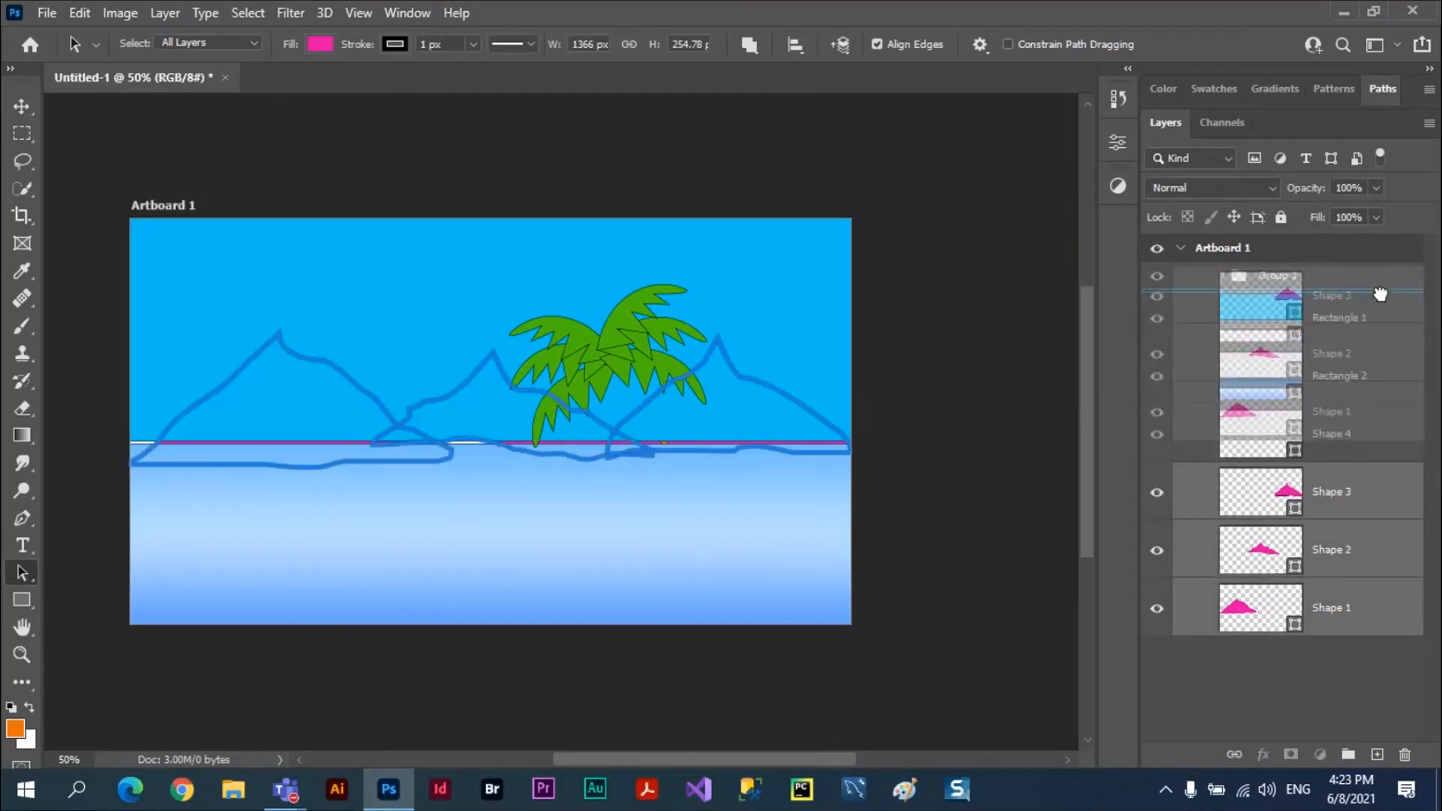
{"action": "left_click_drag", "start_coordinate": [1381, 293], "coordinate": [1371, 324]}
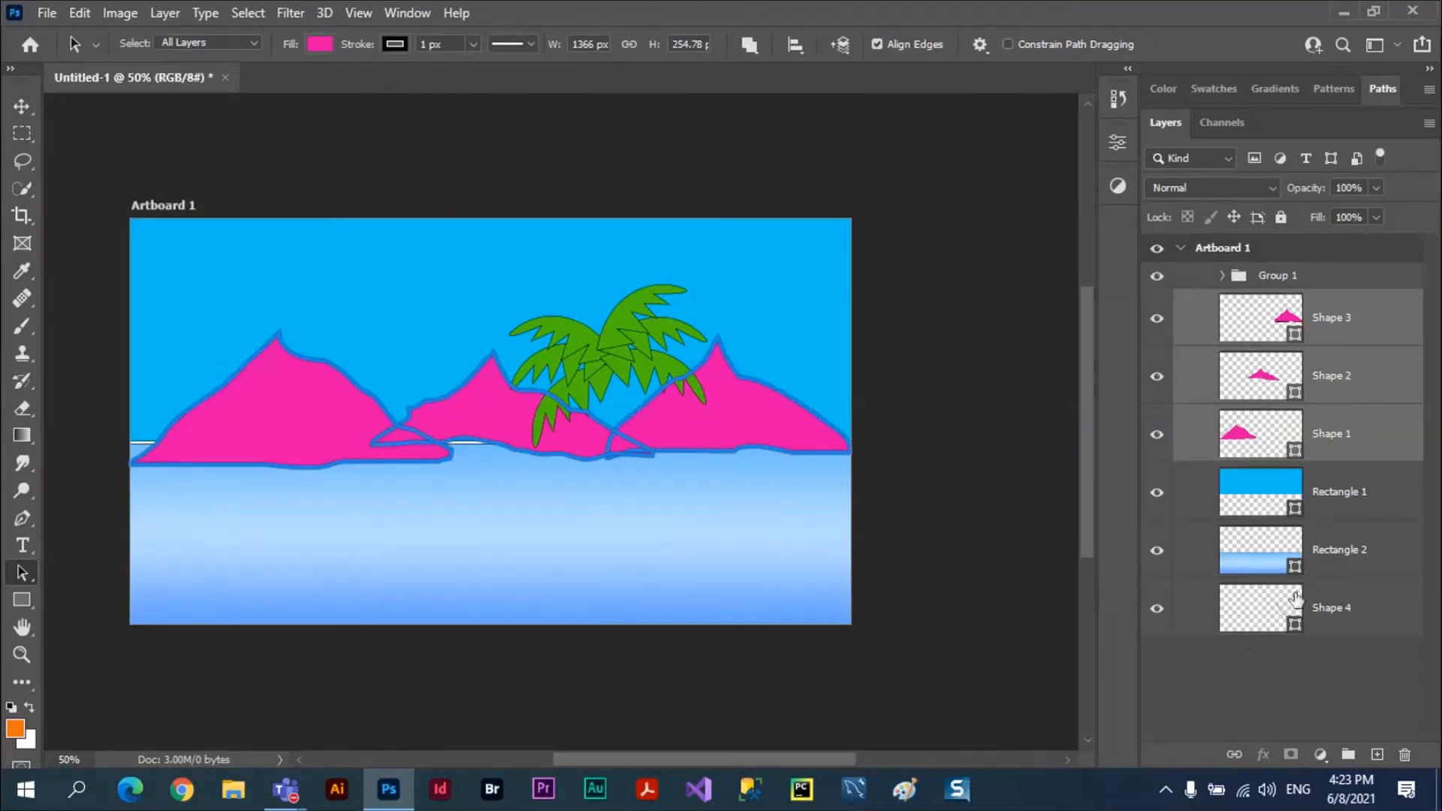
Step: Move the palm trunk layer, Shape 4, directly below the leaf group and above the mountains
{"action": "left_click", "coordinate": [1221, 275]}
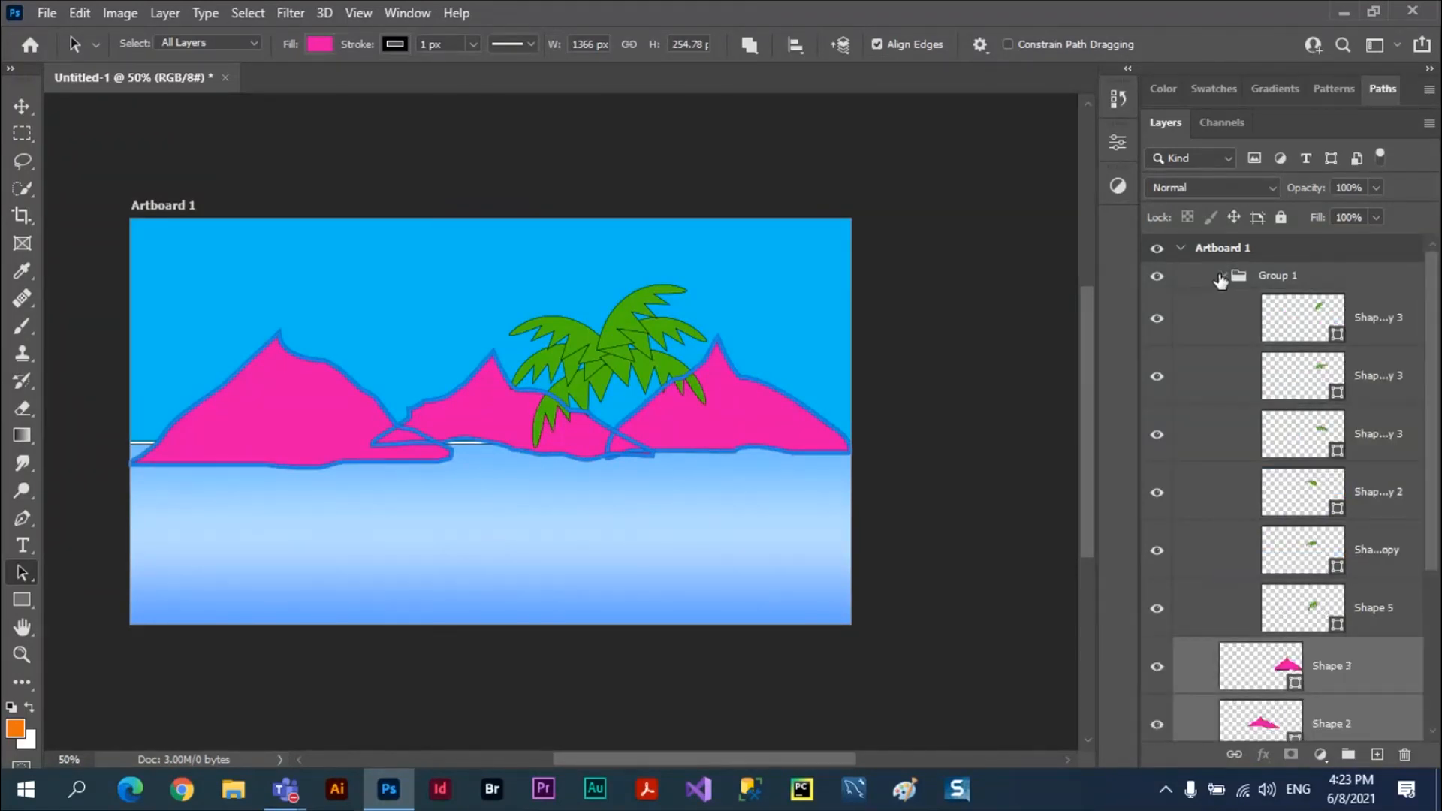
{"action": "left_click", "coordinate": [1222, 276]}
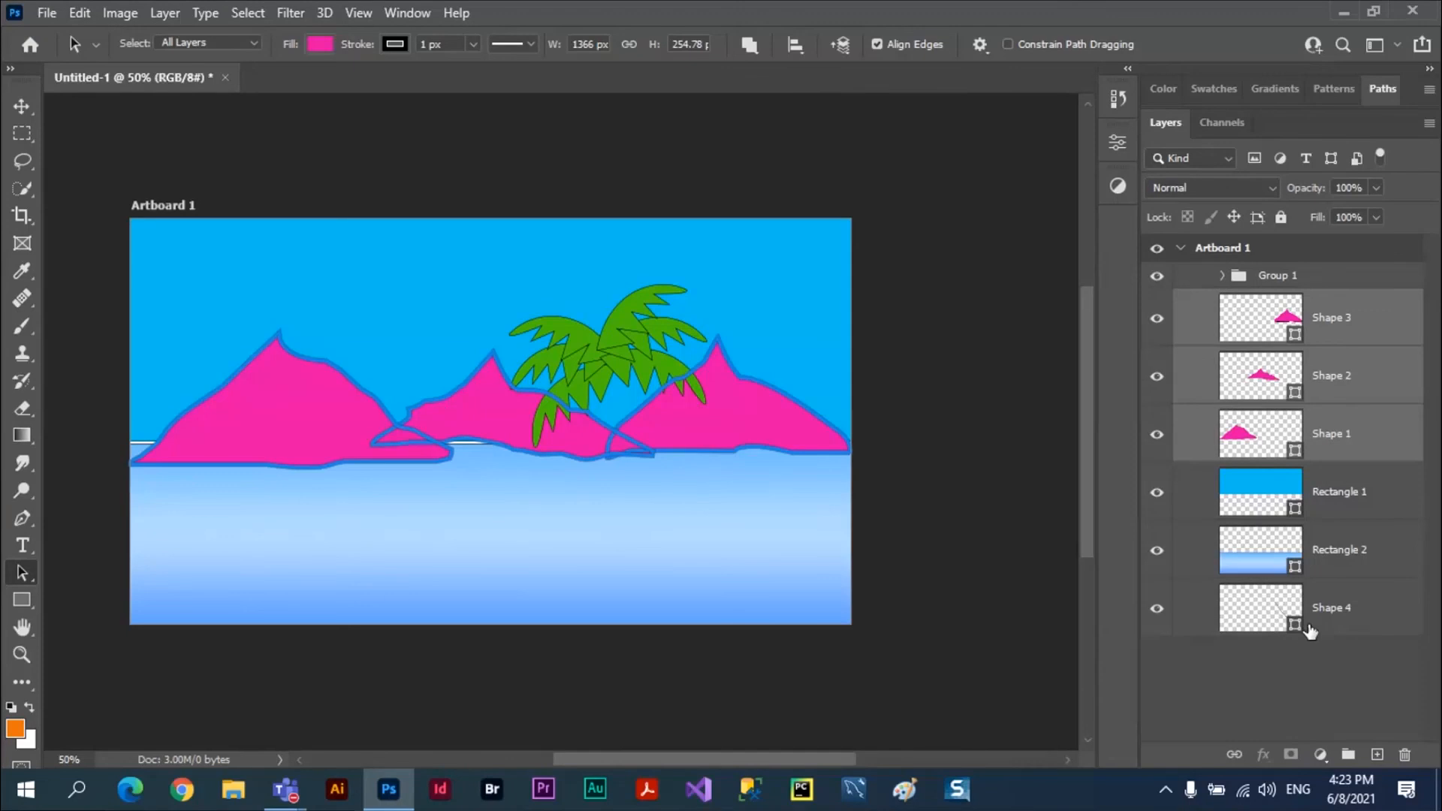
{"action": "left_click", "coordinate": [1366, 618]}
{"action": "left_click_drag", "start_coordinate": [1388, 619], "coordinate": [1385, 288]}
{"action": "left_click", "coordinate": [958, 507]}
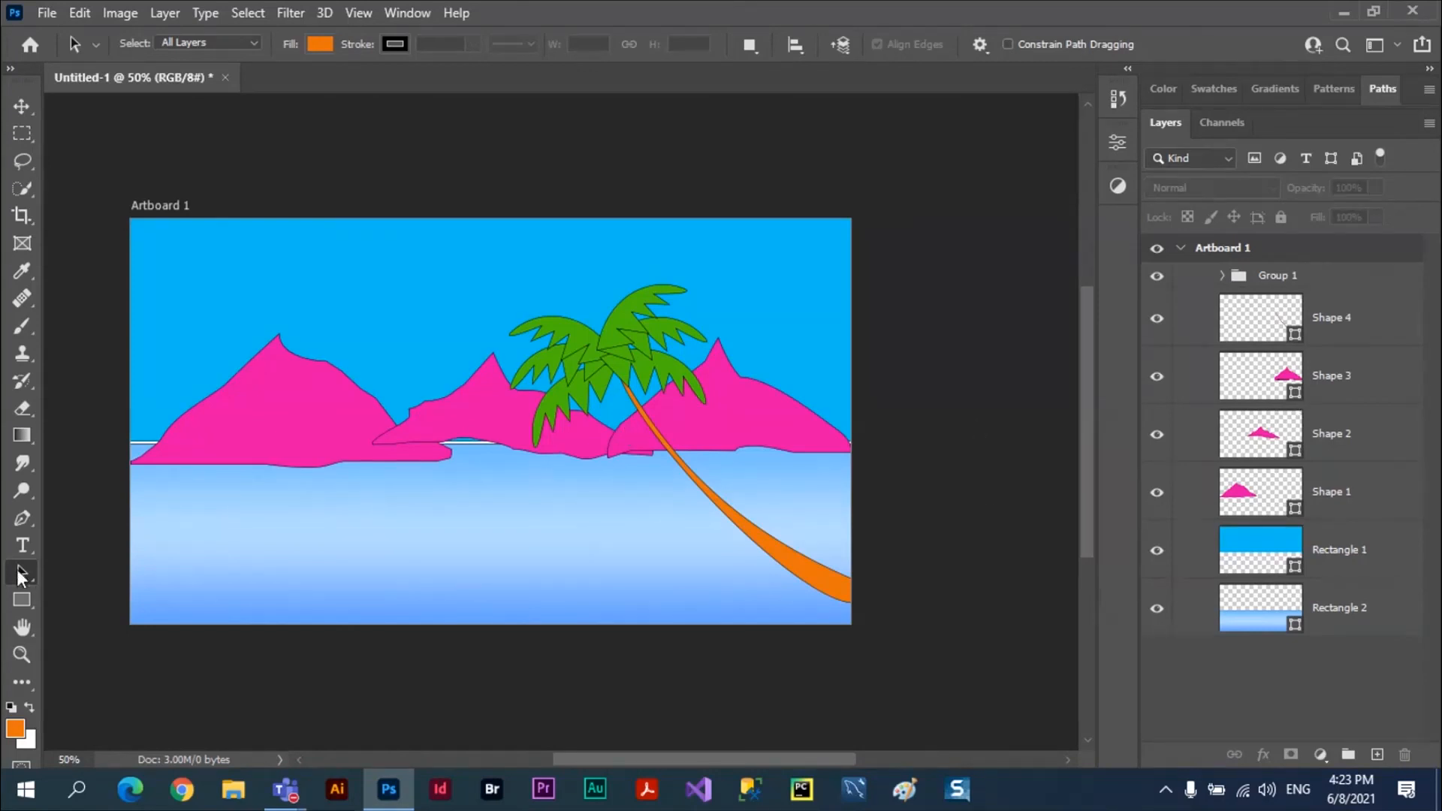
Step: Fill the leftmost mountain with the blue-to-purple Purple_05 preset from the Purples group as a linear gradient
{"action": "left_click", "coordinate": [275, 395]}
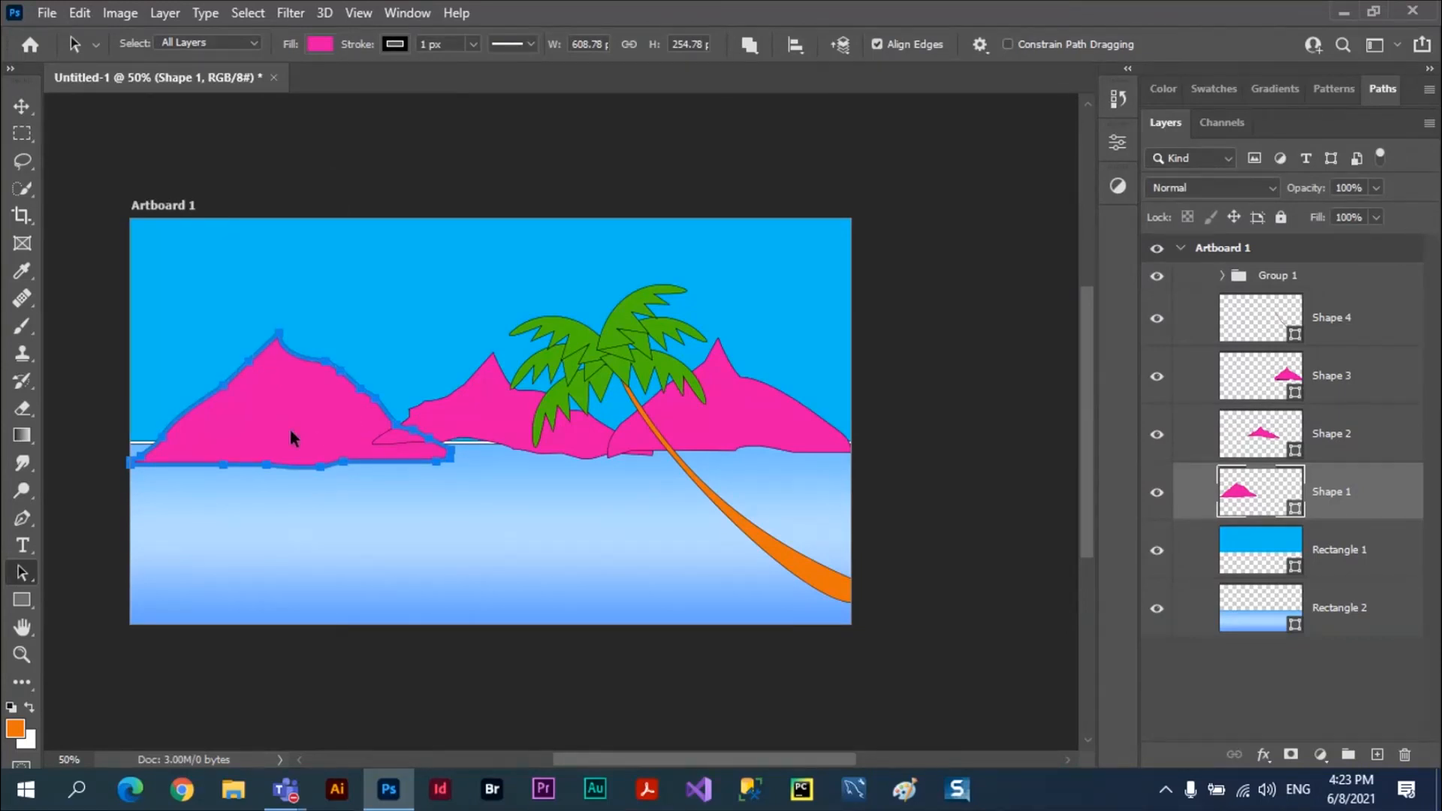
{"action": "left_click", "coordinate": [317, 44]}
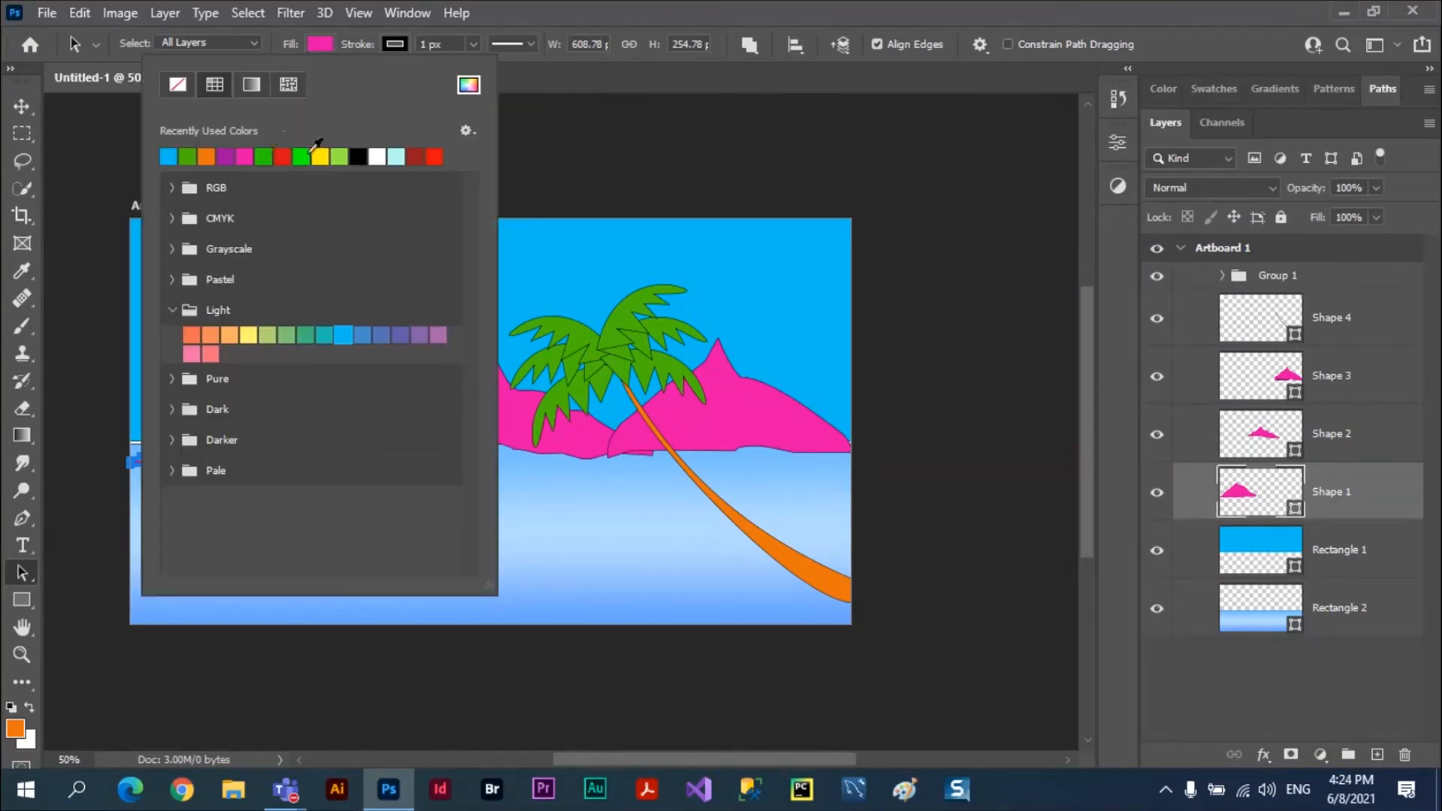
{"action": "left_click", "coordinate": [256, 87]}
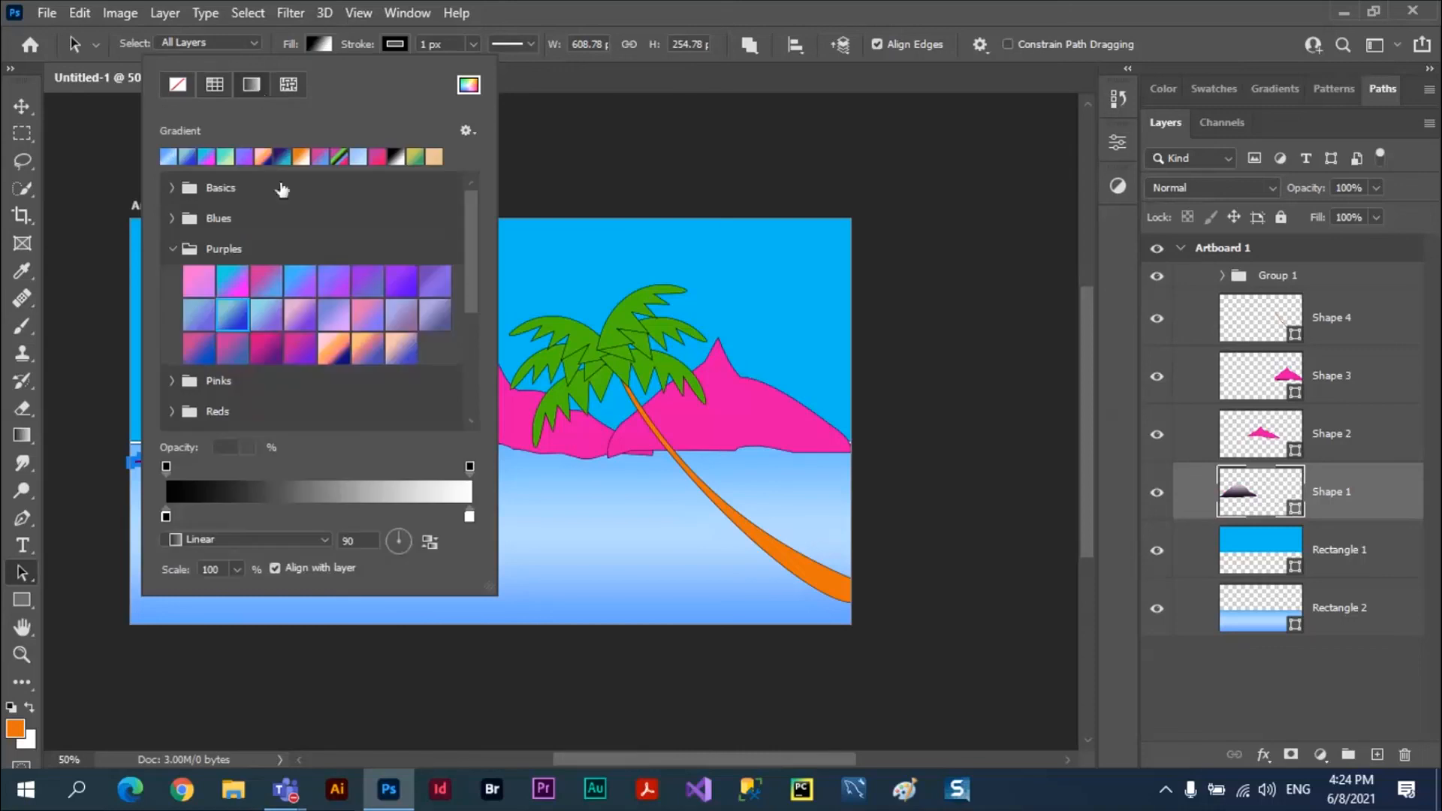
{"action": "left_click", "coordinate": [334, 283]}
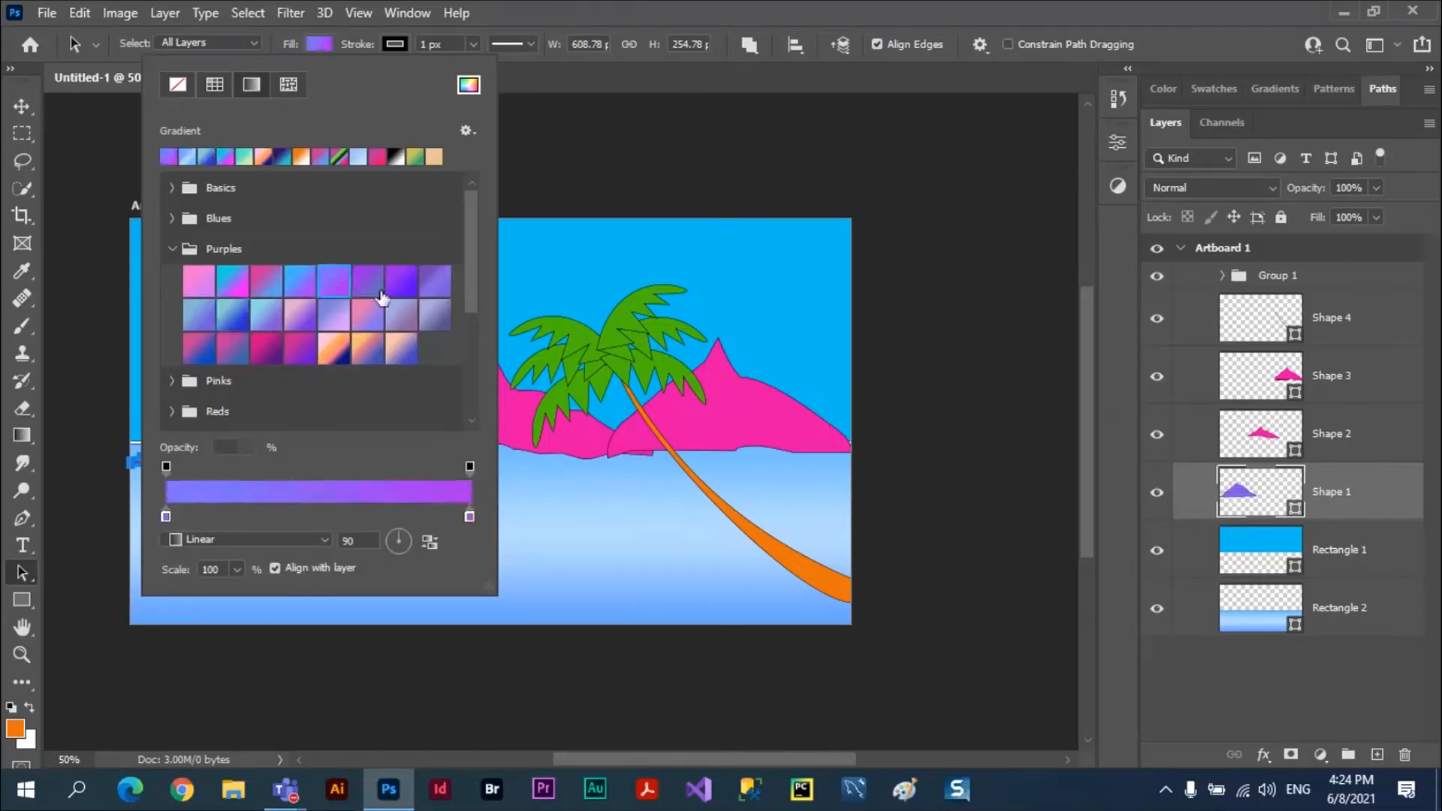
{"action": "left_click", "coordinate": [811, 151]}
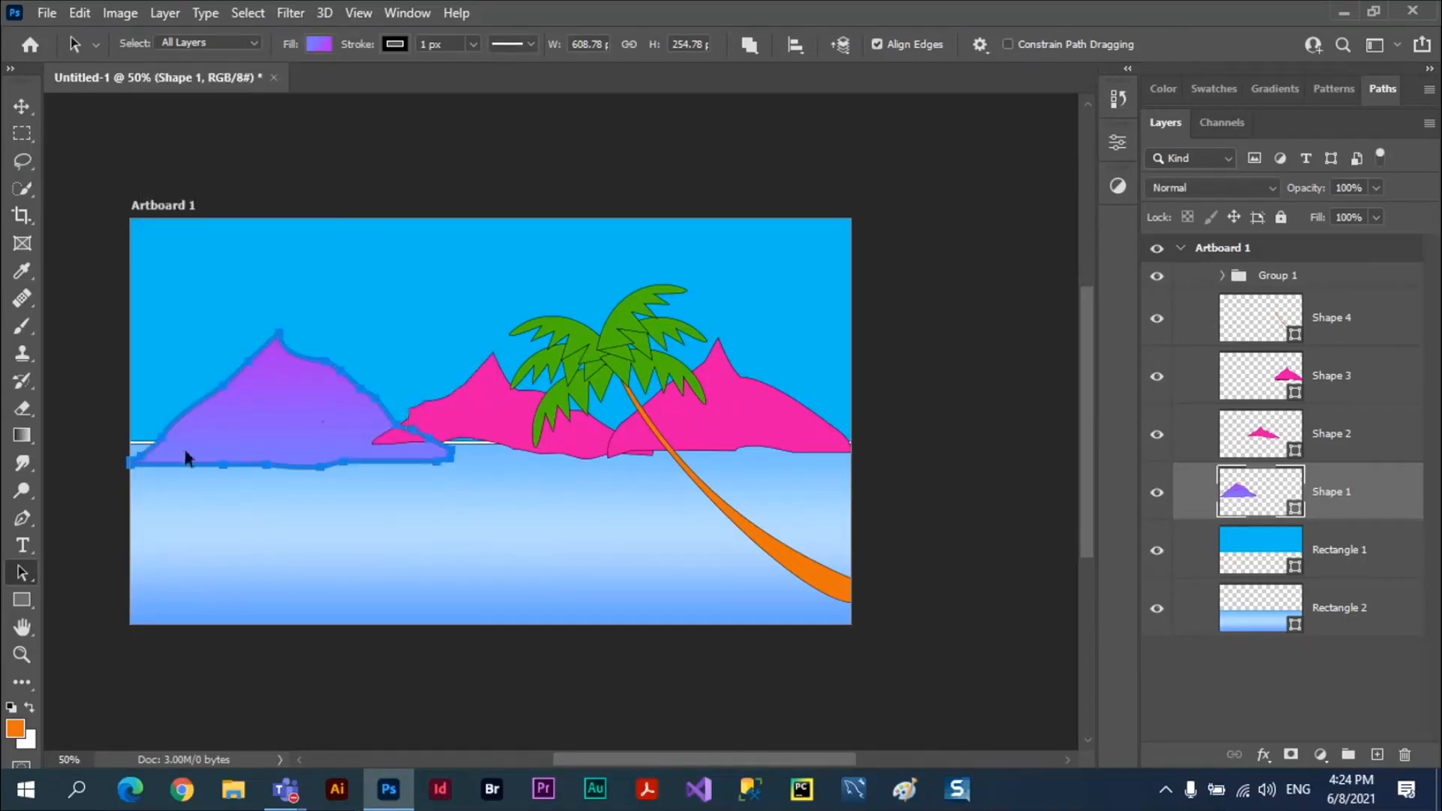
{"action": "left_click", "coordinate": [97, 340]}
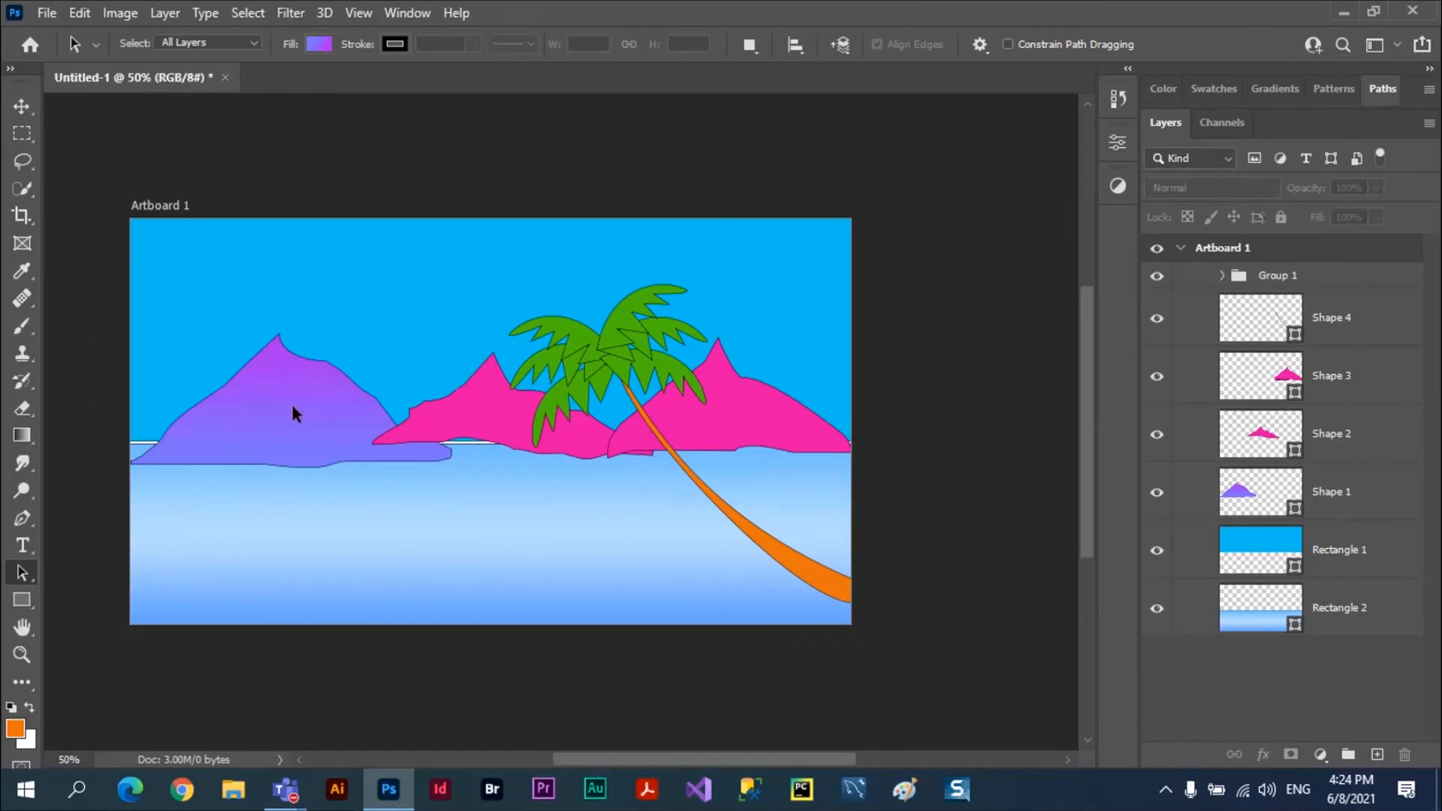
Step: Edit the leftmost mountain's gradient fill, changing the color stop at location 0% to light cyan #76faff
{"action": "left_click", "coordinate": [291, 411]}
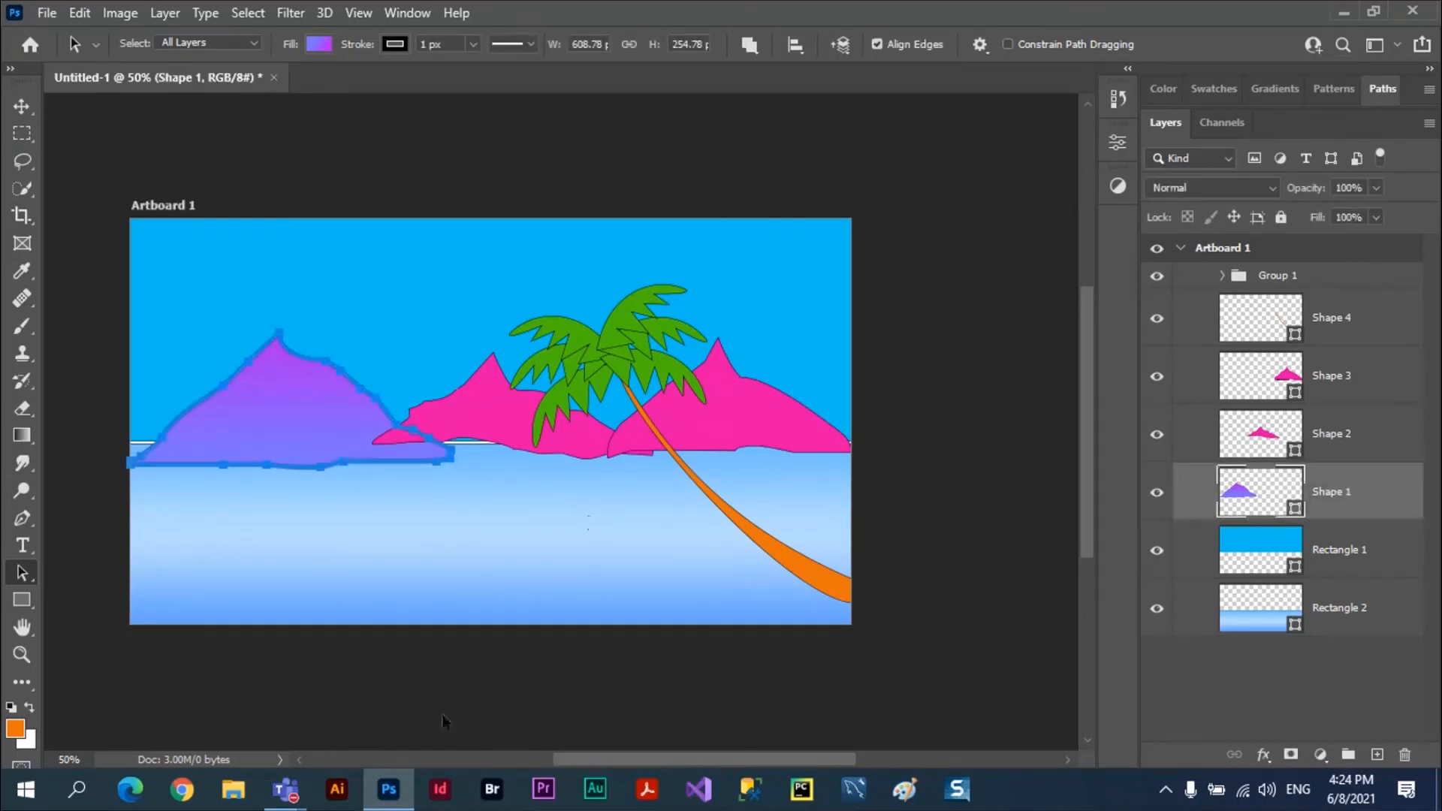
{"action": "double_click", "coordinate": [1257, 501]}
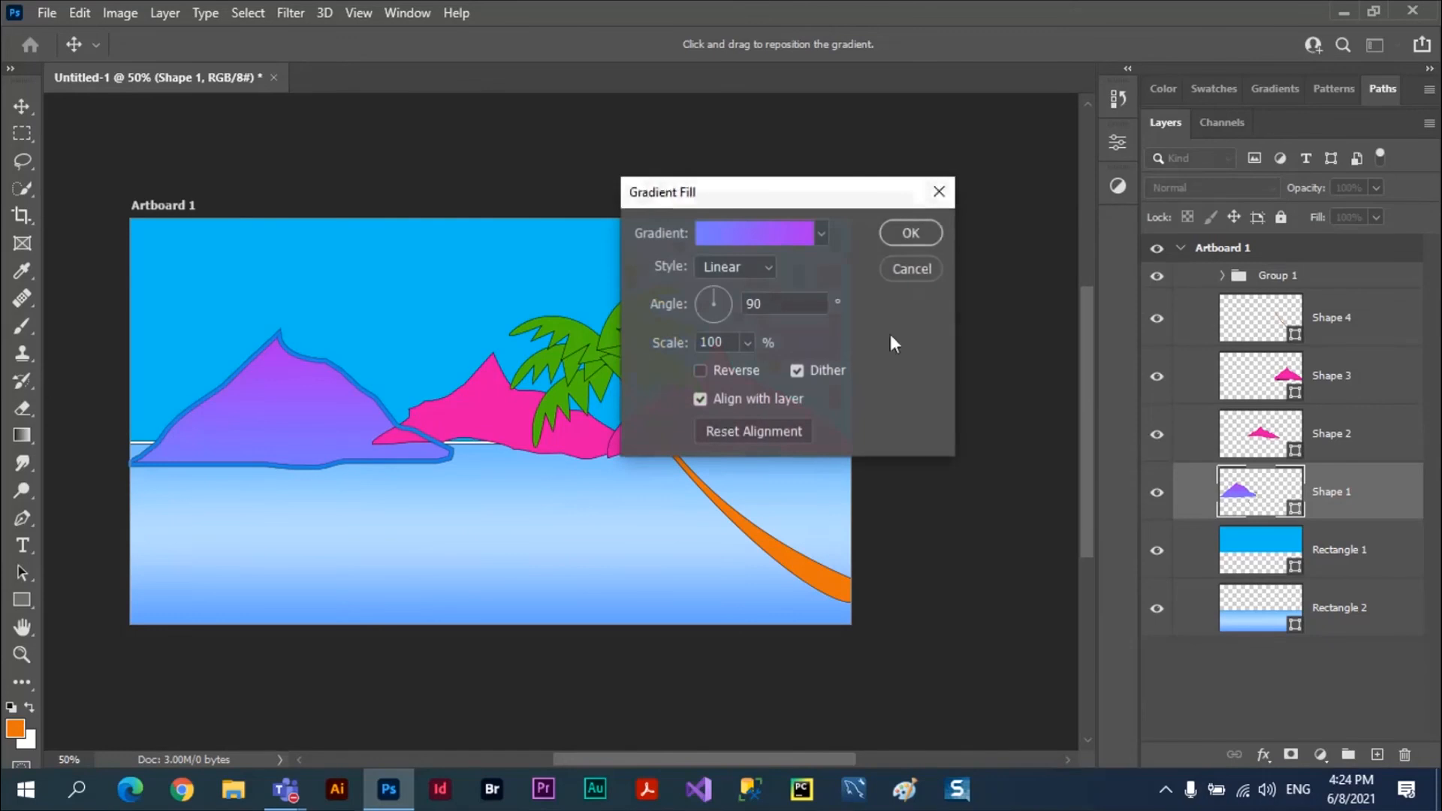
{"action": "left_click", "coordinate": [820, 231]}
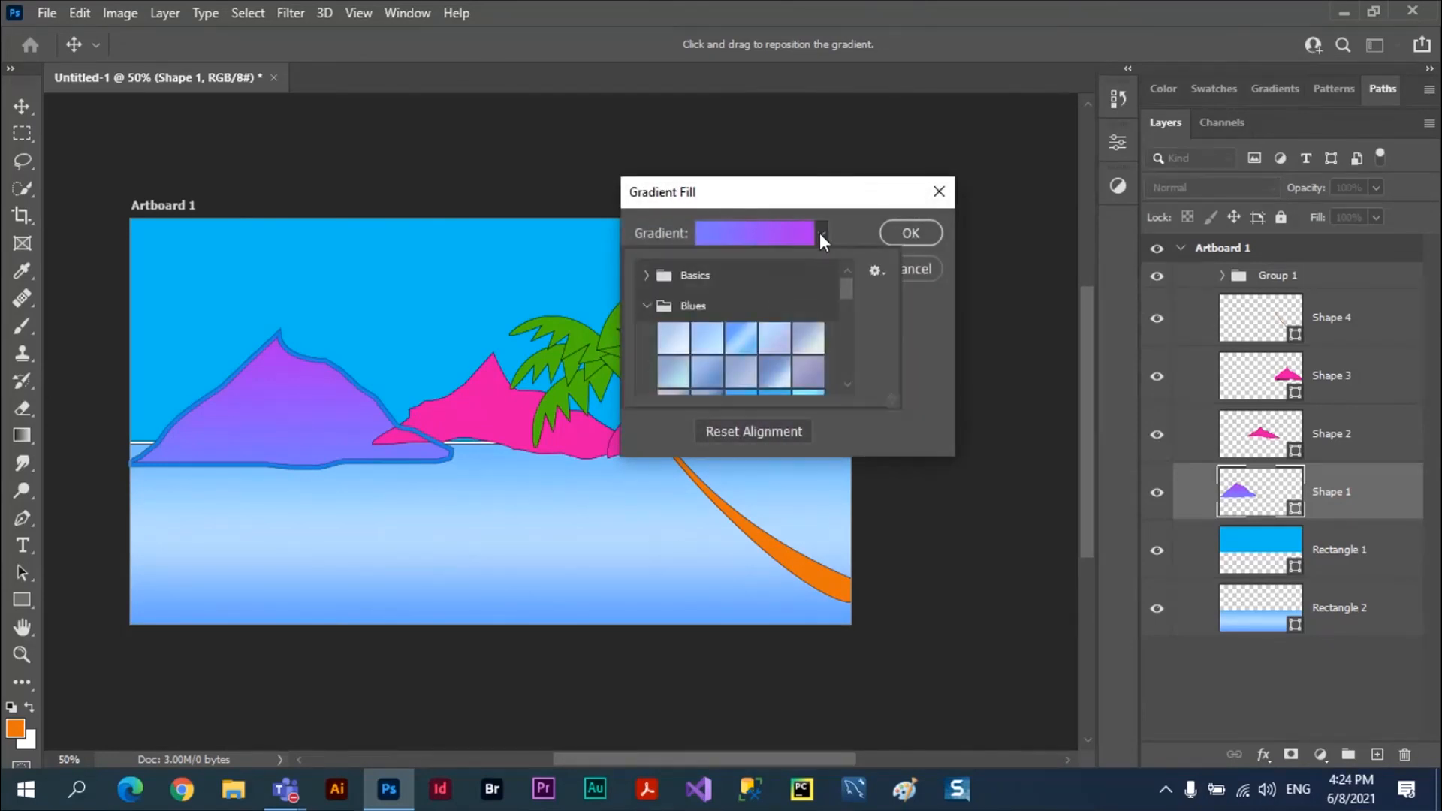
{"action": "left_click", "coordinate": [879, 233]}
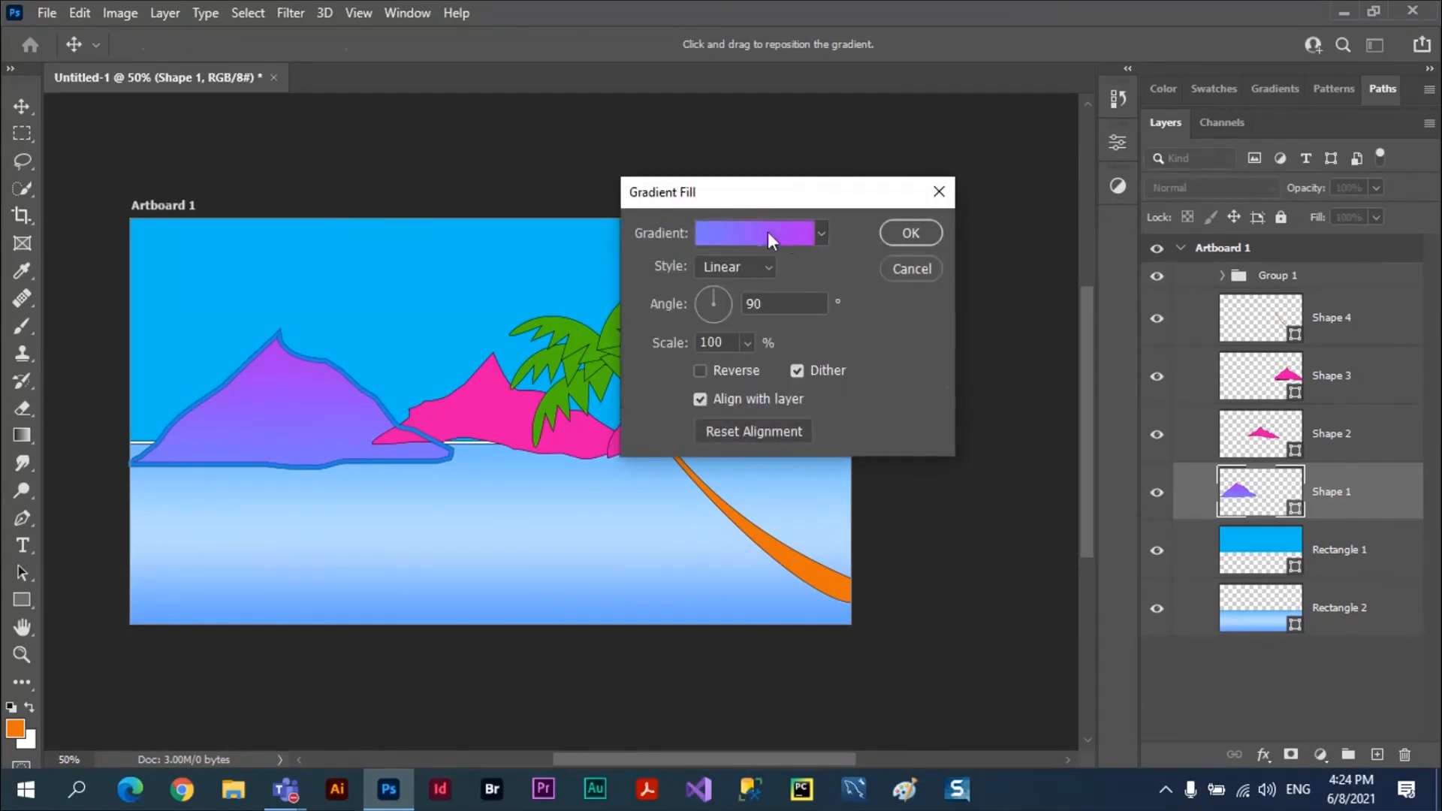
{"action": "left_click", "coordinate": [768, 232]}
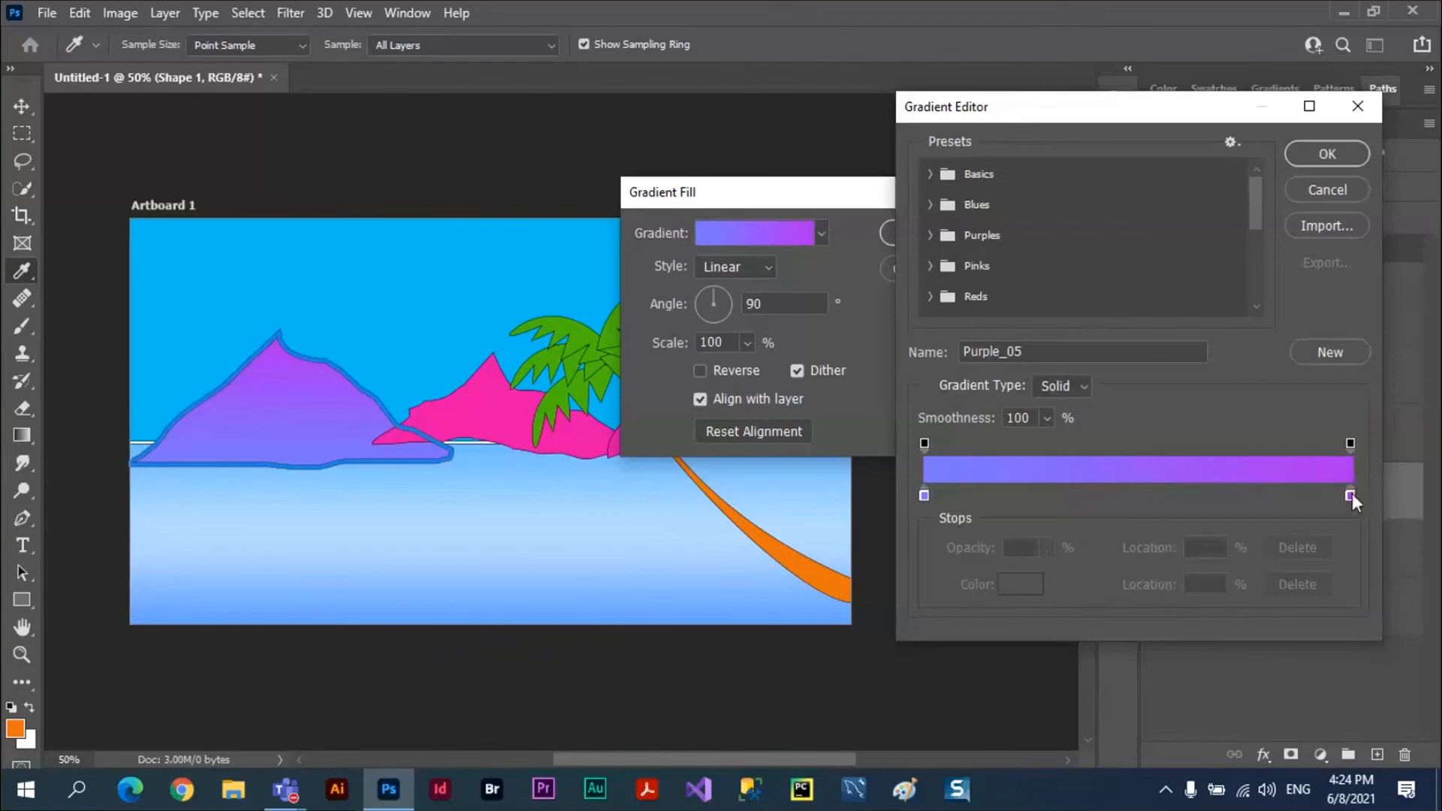
{"action": "left_click", "coordinate": [925, 496]}
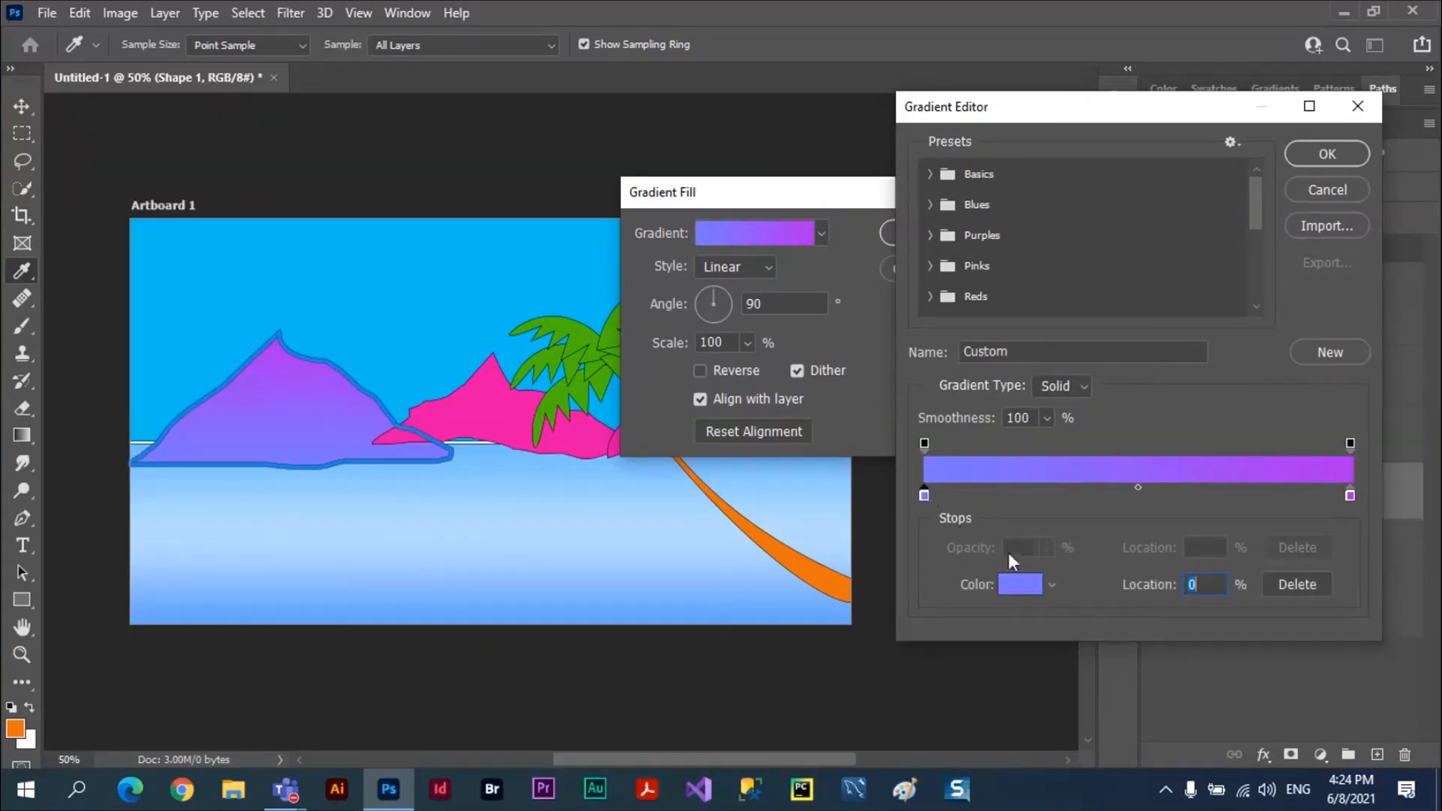
{"action": "left_click", "coordinate": [1053, 592]}
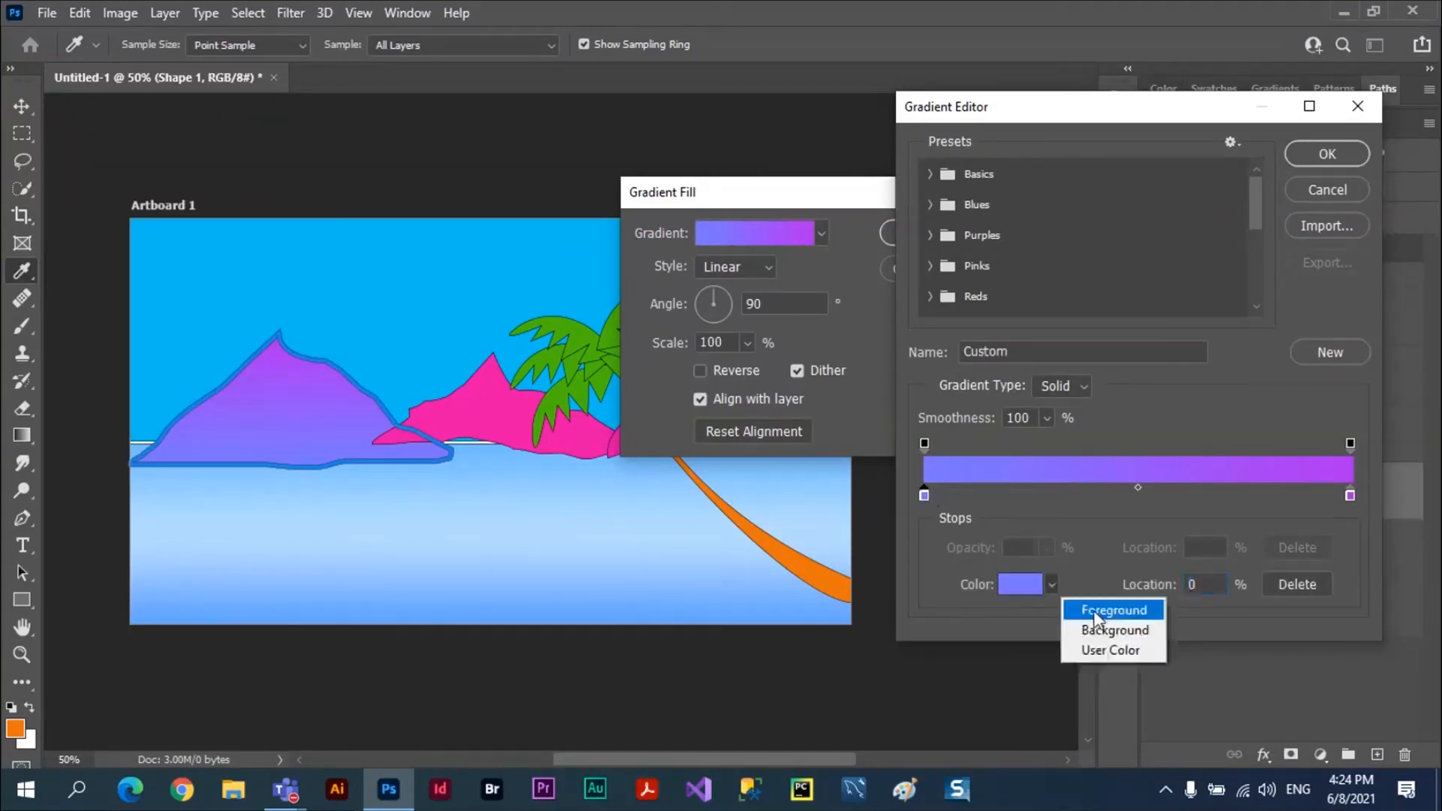
{"action": "left_click", "coordinate": [1023, 588]}
{"action": "left_click", "coordinate": [1028, 593]}
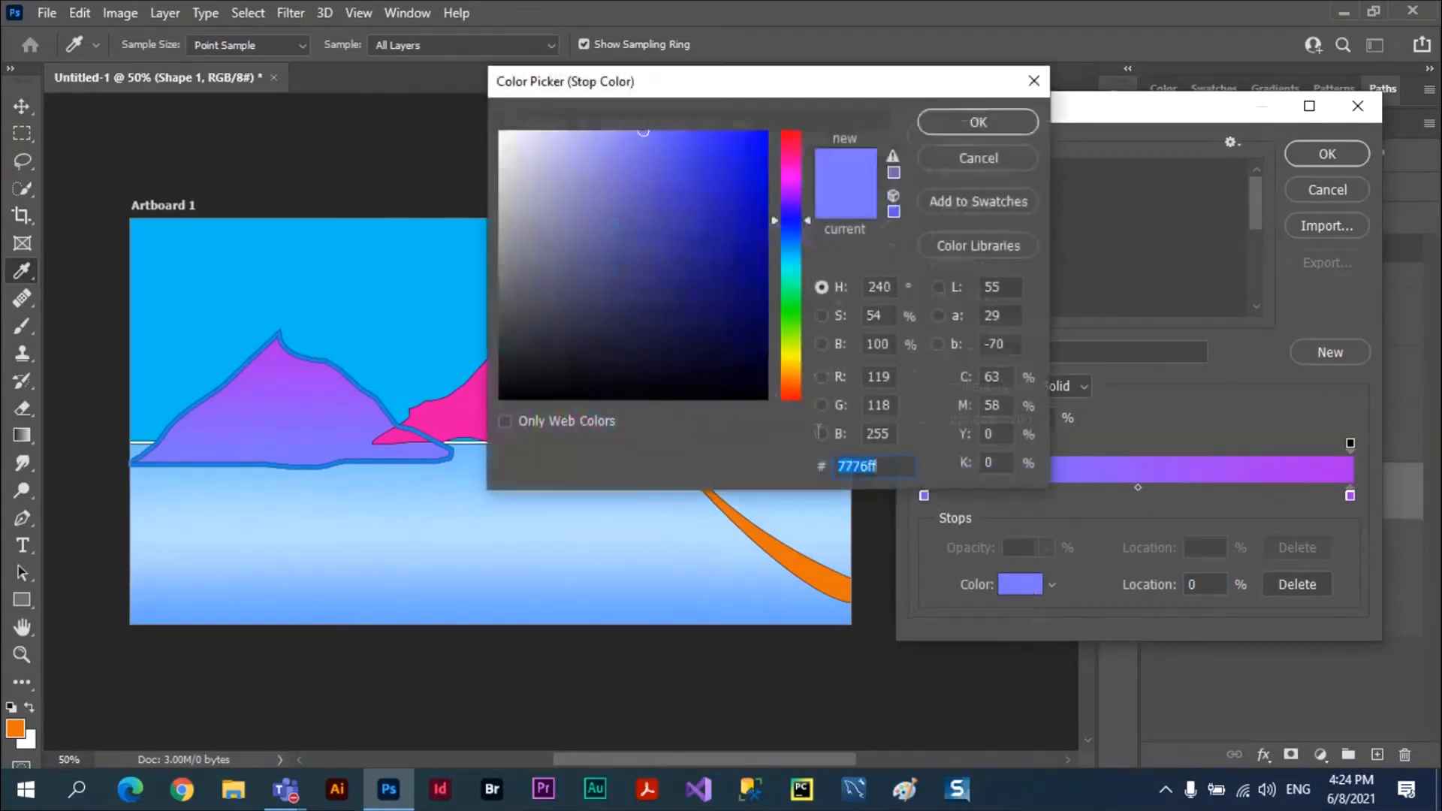
{"action": "left_click", "coordinate": [790, 263]}
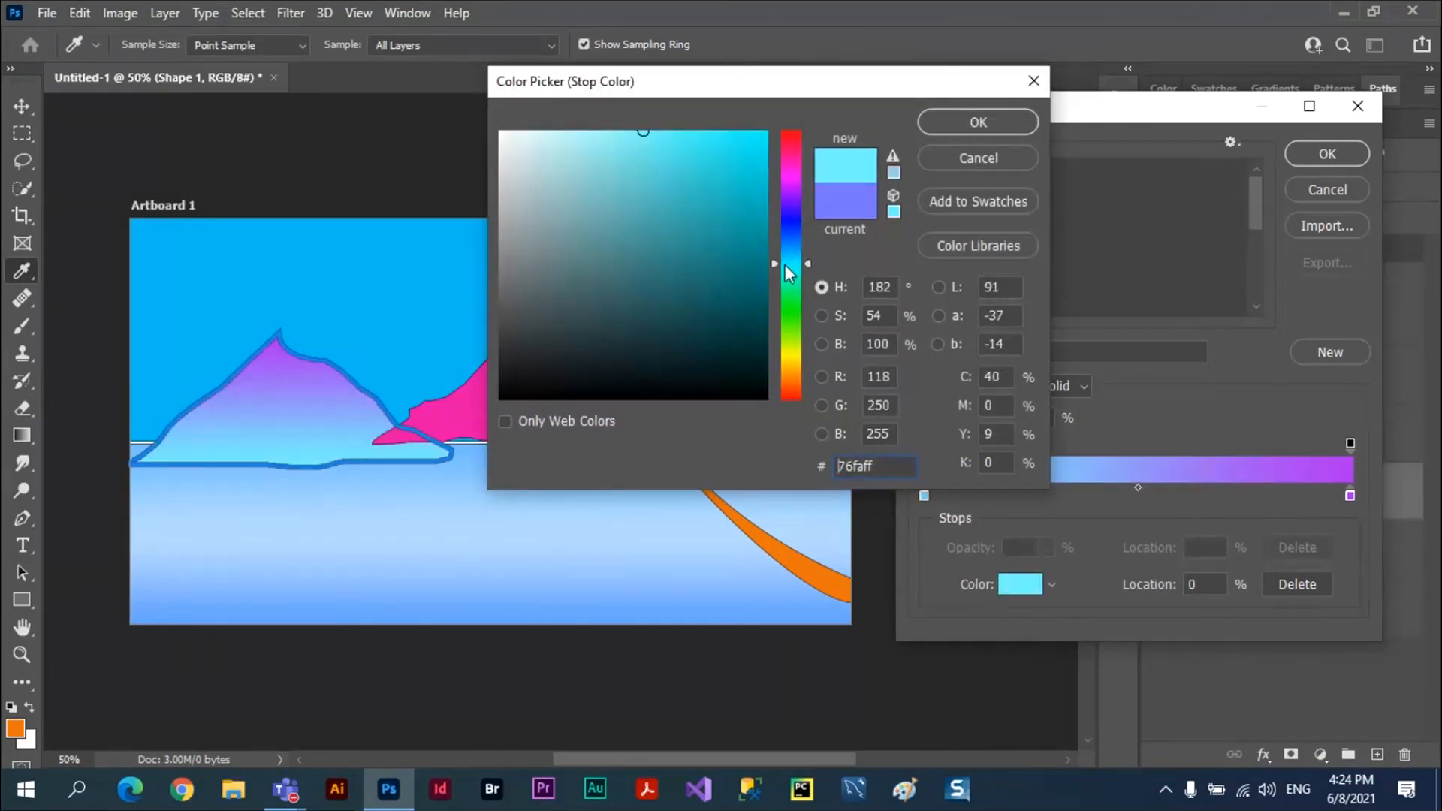
{"action": "left_click", "coordinate": [955, 122]}
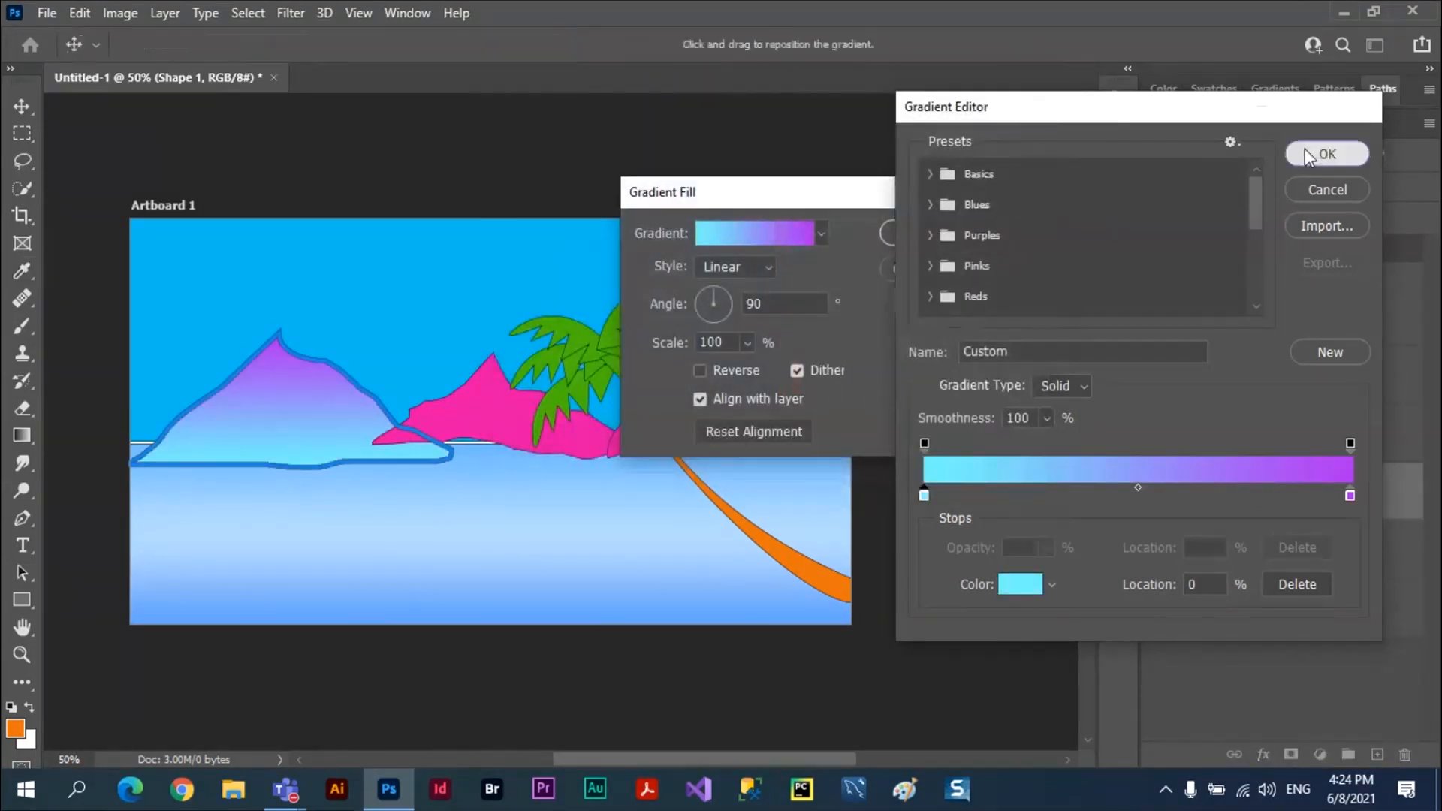
{"action": "left_click", "coordinate": [1324, 153]}
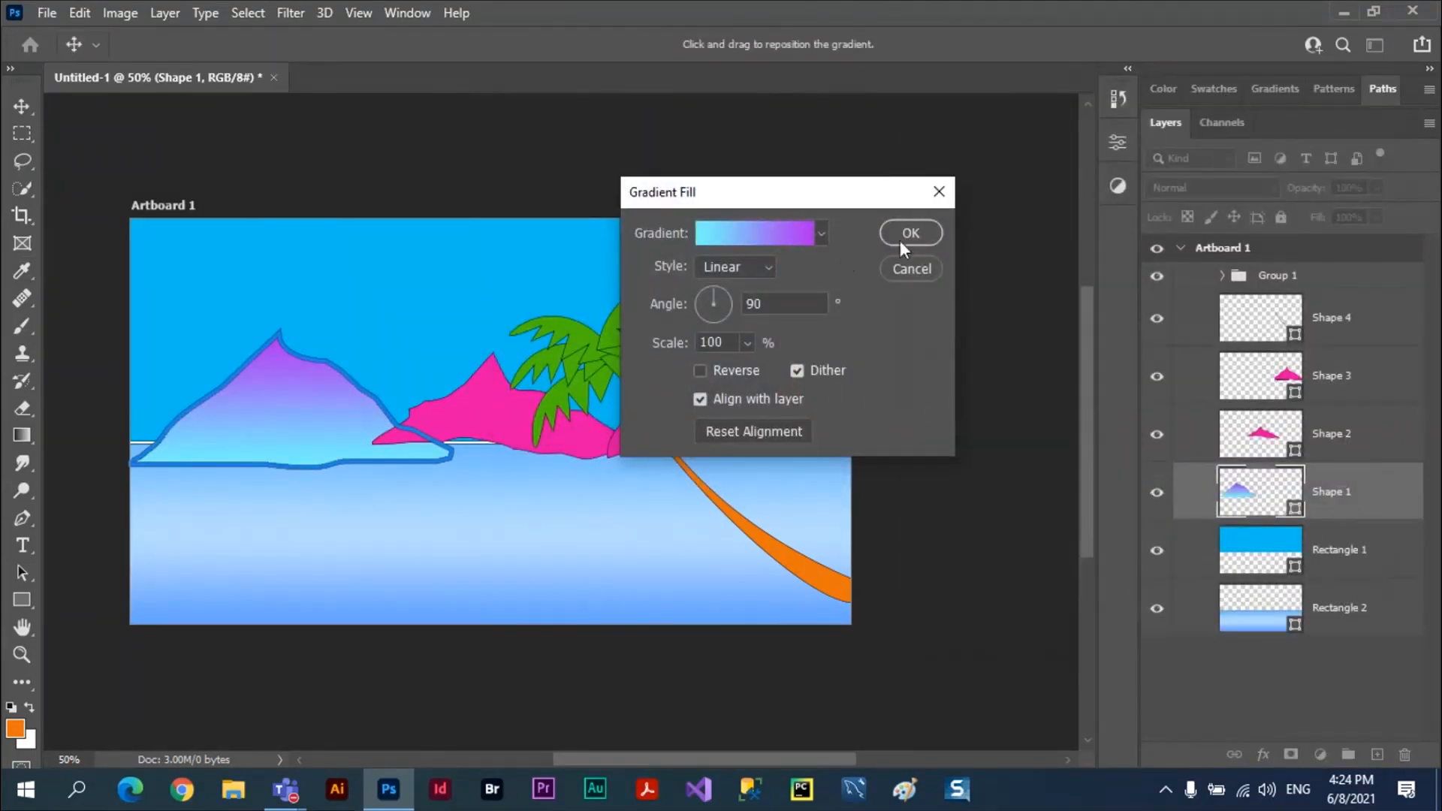
{"action": "left_click", "coordinate": [910, 235]}
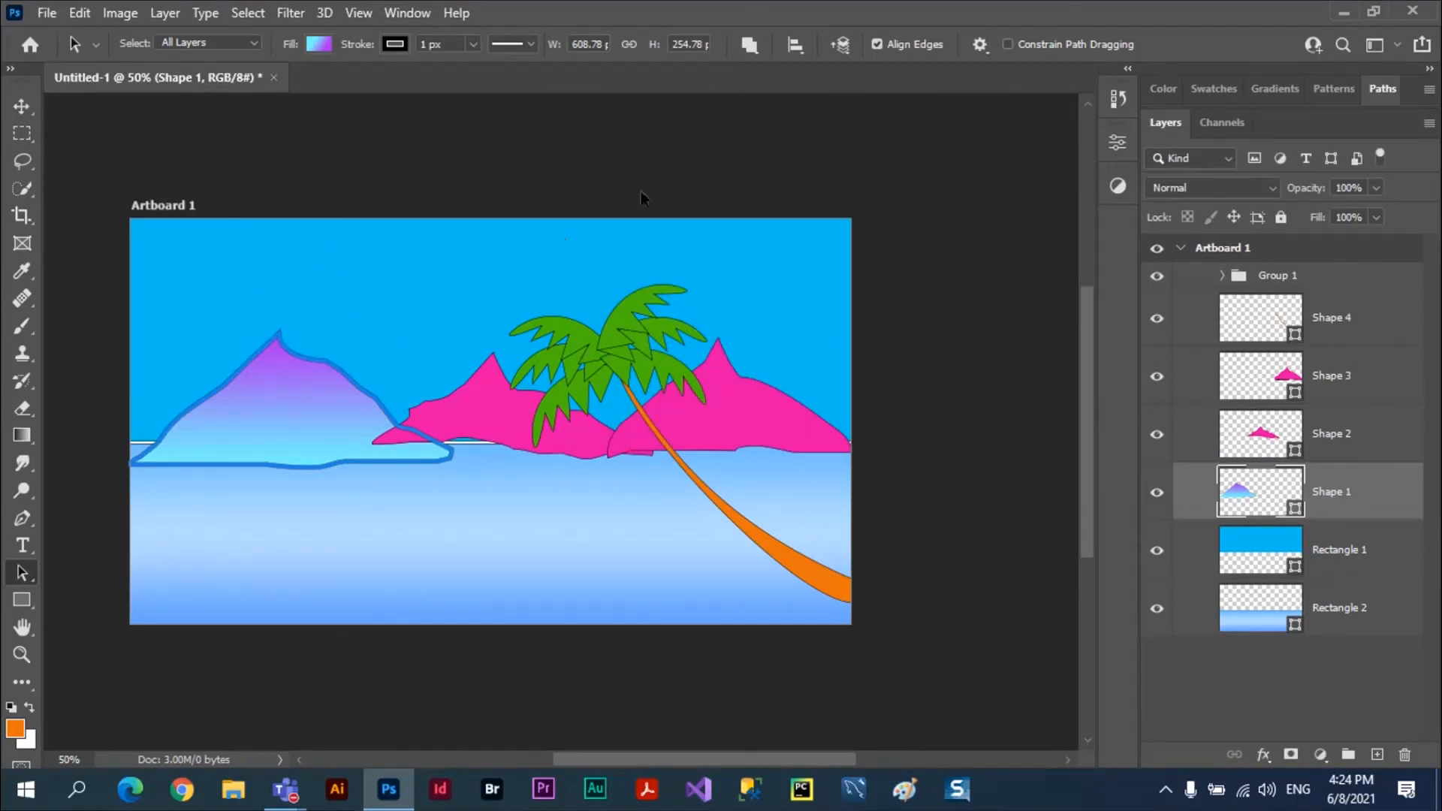
Step: Draw a pine tree custom shape from the Leaf Trees group, about 88 by 143 px, on the water below the leftmost mountain
{"action": "left_click", "coordinate": [25, 630]}
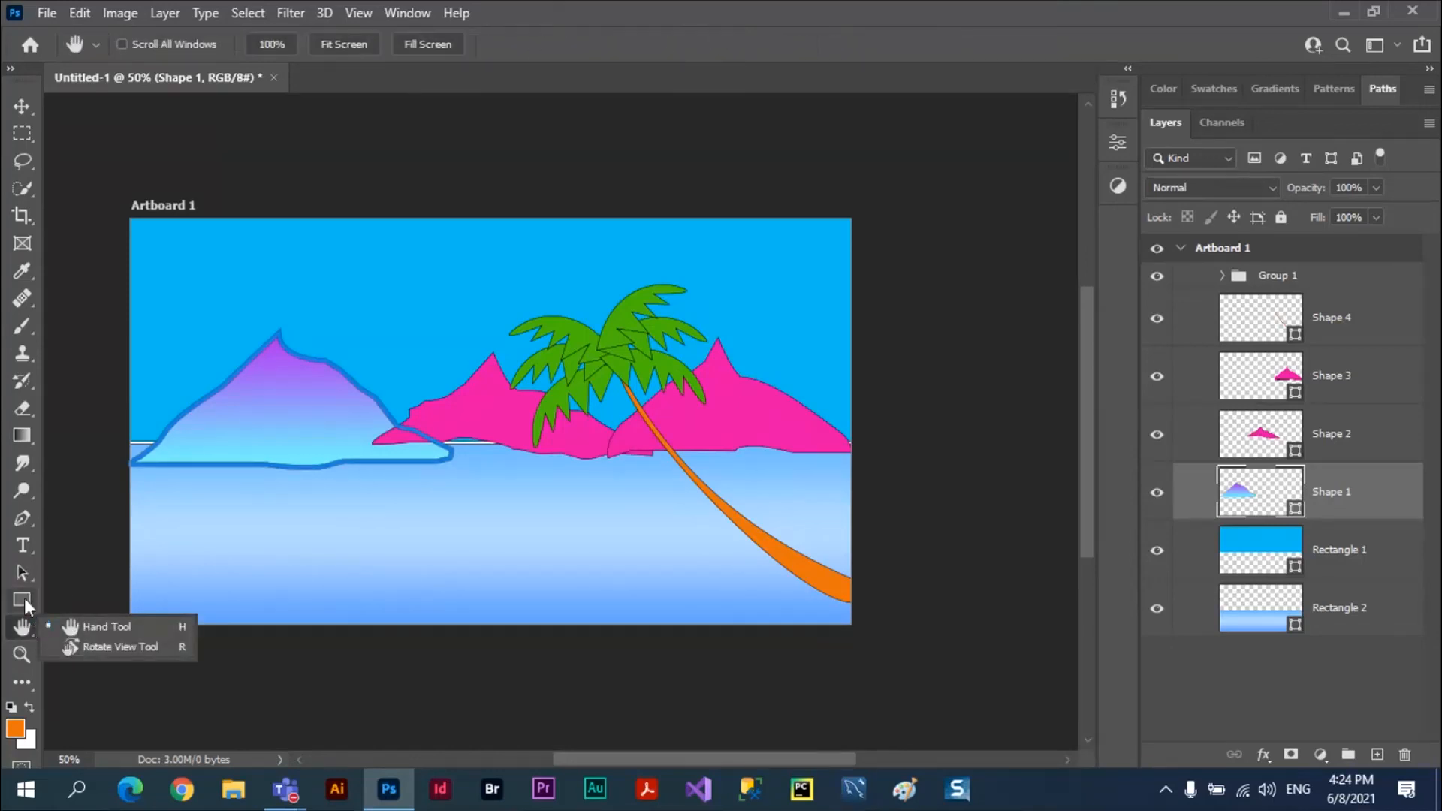
{"action": "left_click", "coordinate": [22, 599]}
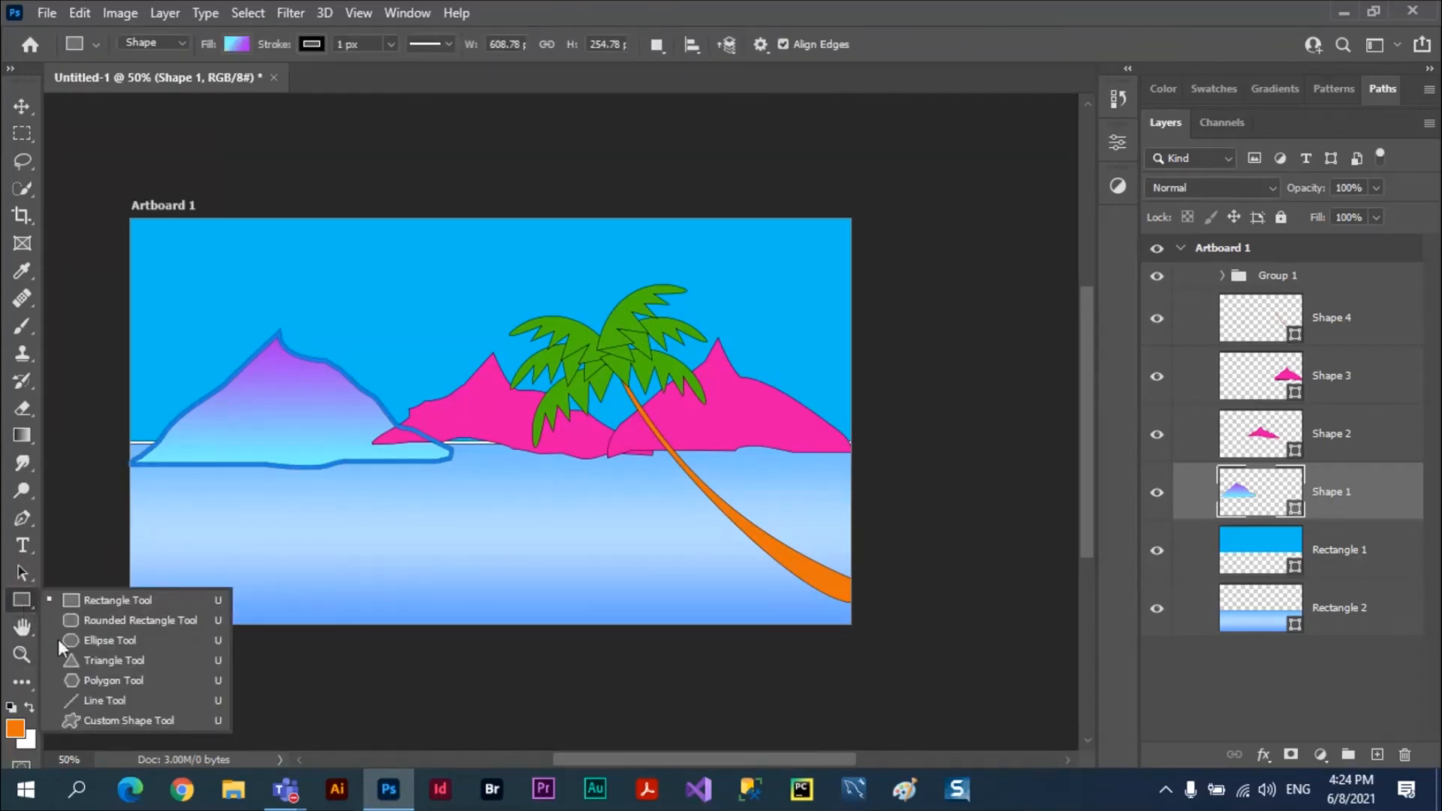
{"action": "left_click", "coordinate": [97, 723]}
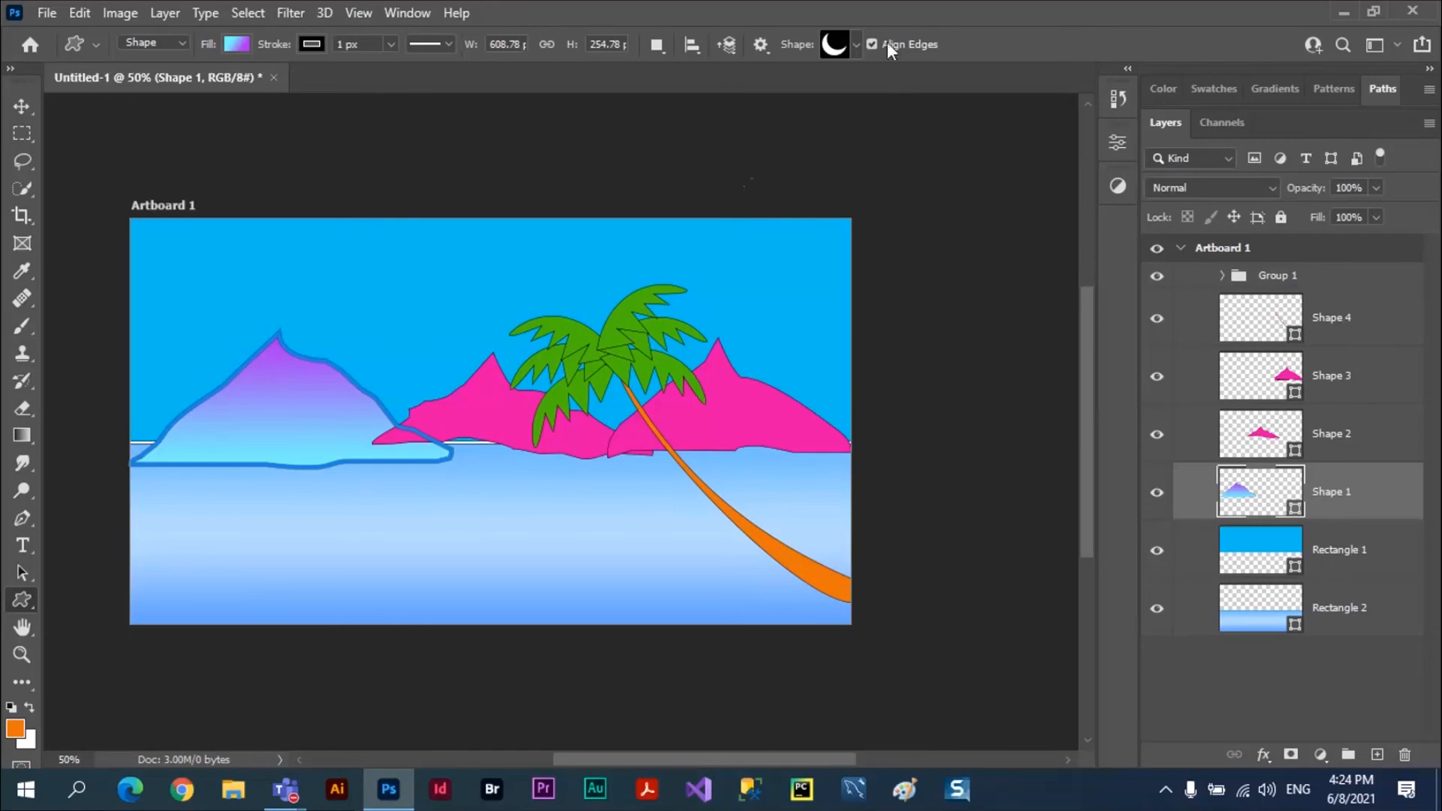
{"action": "left_click", "coordinate": [853, 43]}
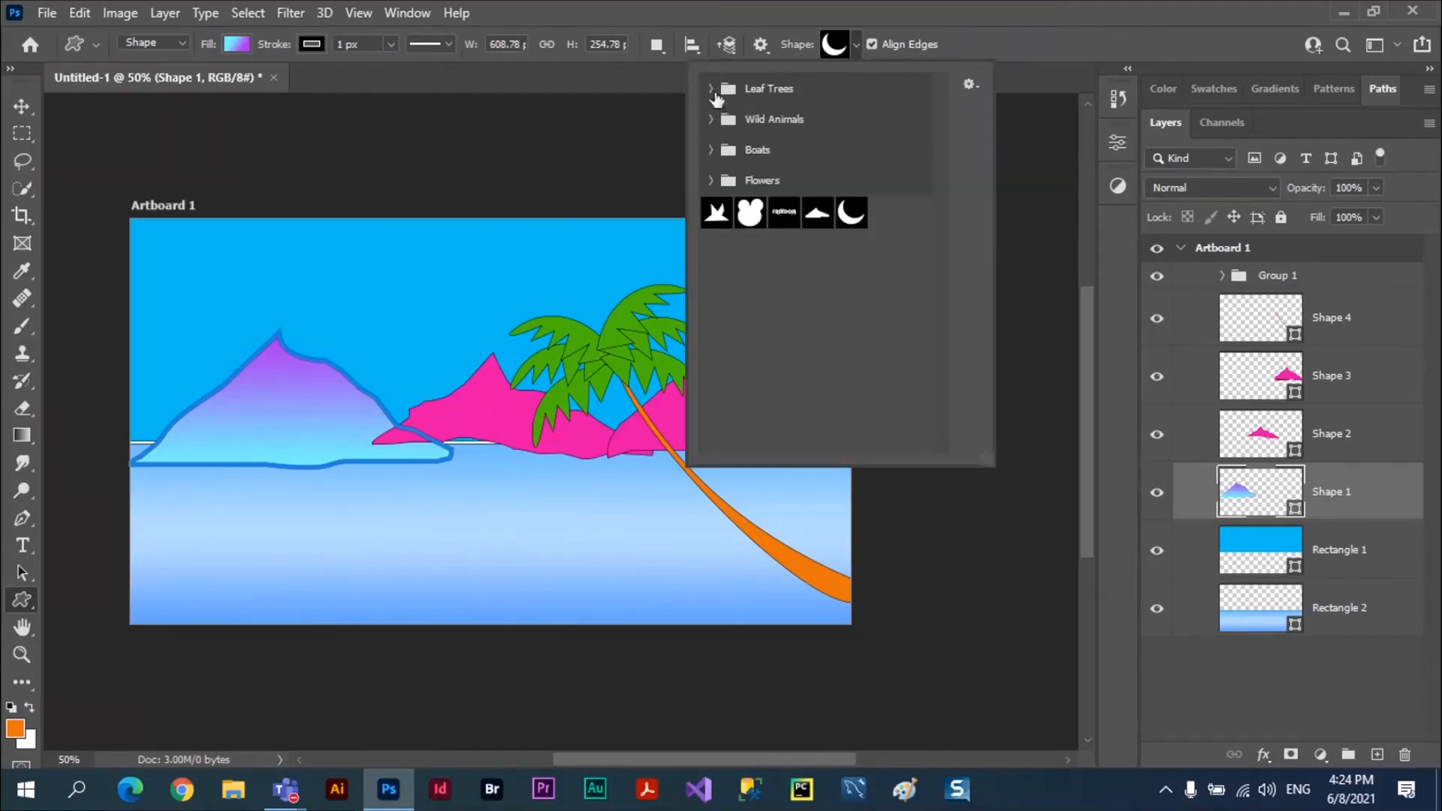
{"action": "left_click", "coordinate": [712, 89]}
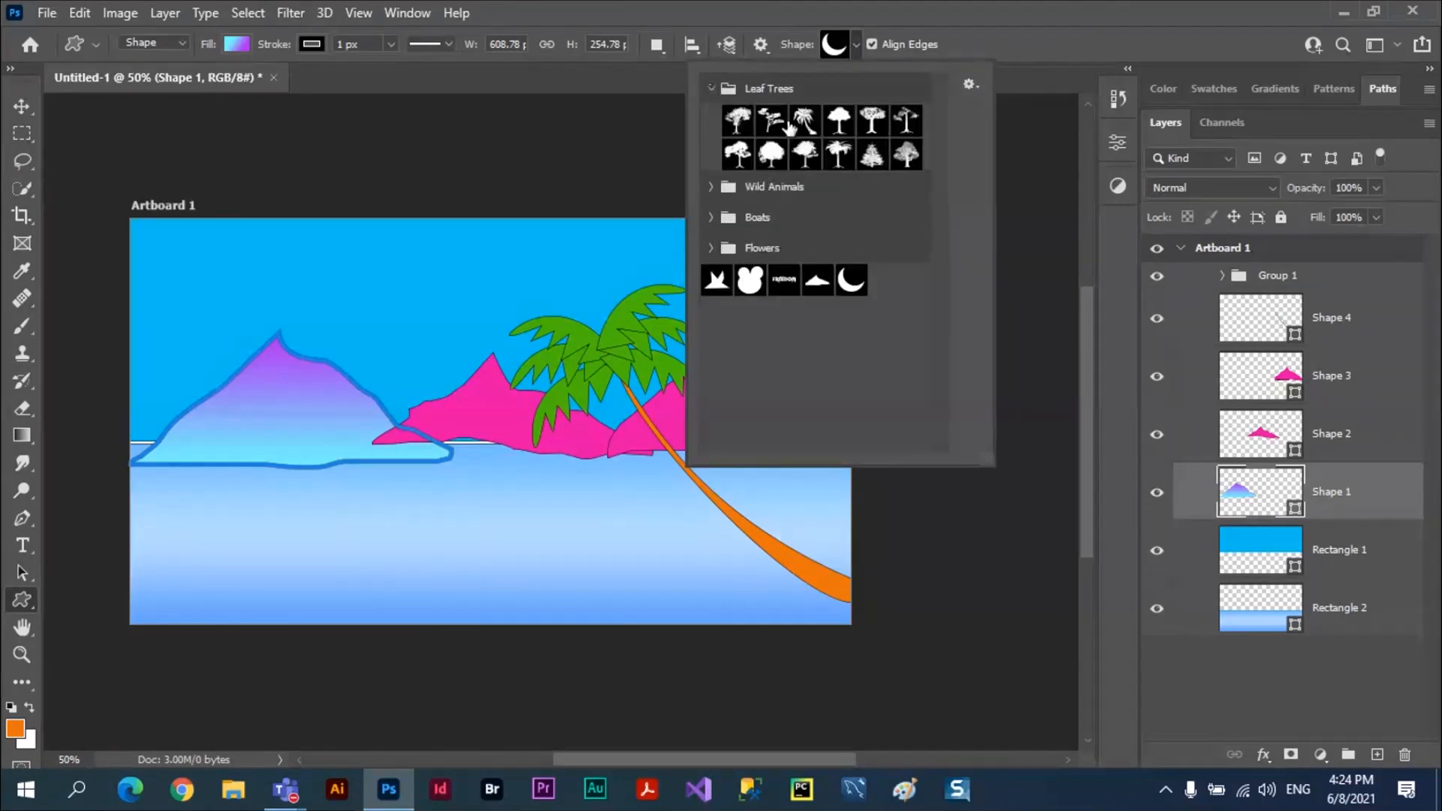
{"action": "left_click", "coordinate": [772, 154]}
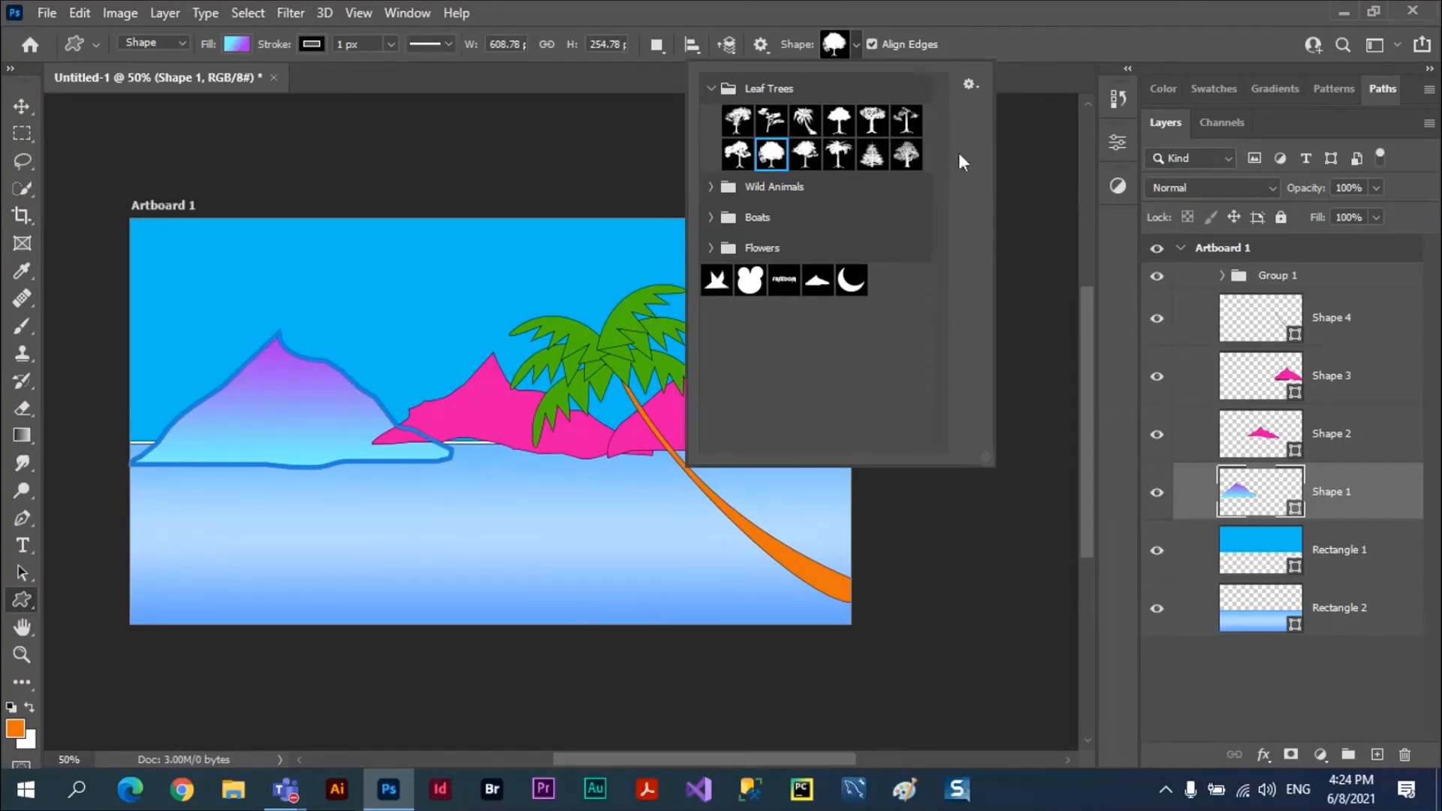
{"action": "left_click", "coordinate": [872, 154]}
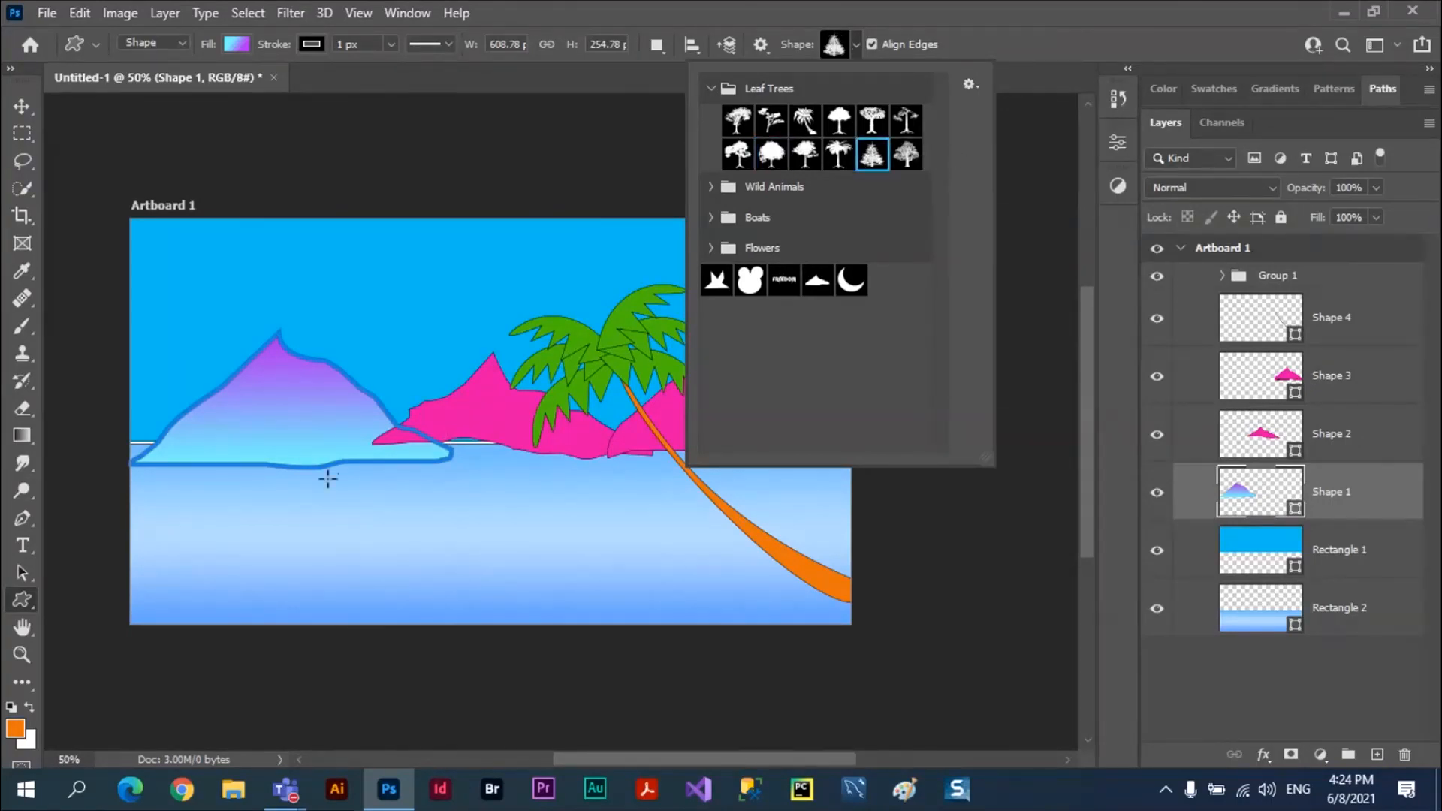
{"action": "left_click_drag", "start_coordinate": [286, 492], "coordinate": [336, 566]}
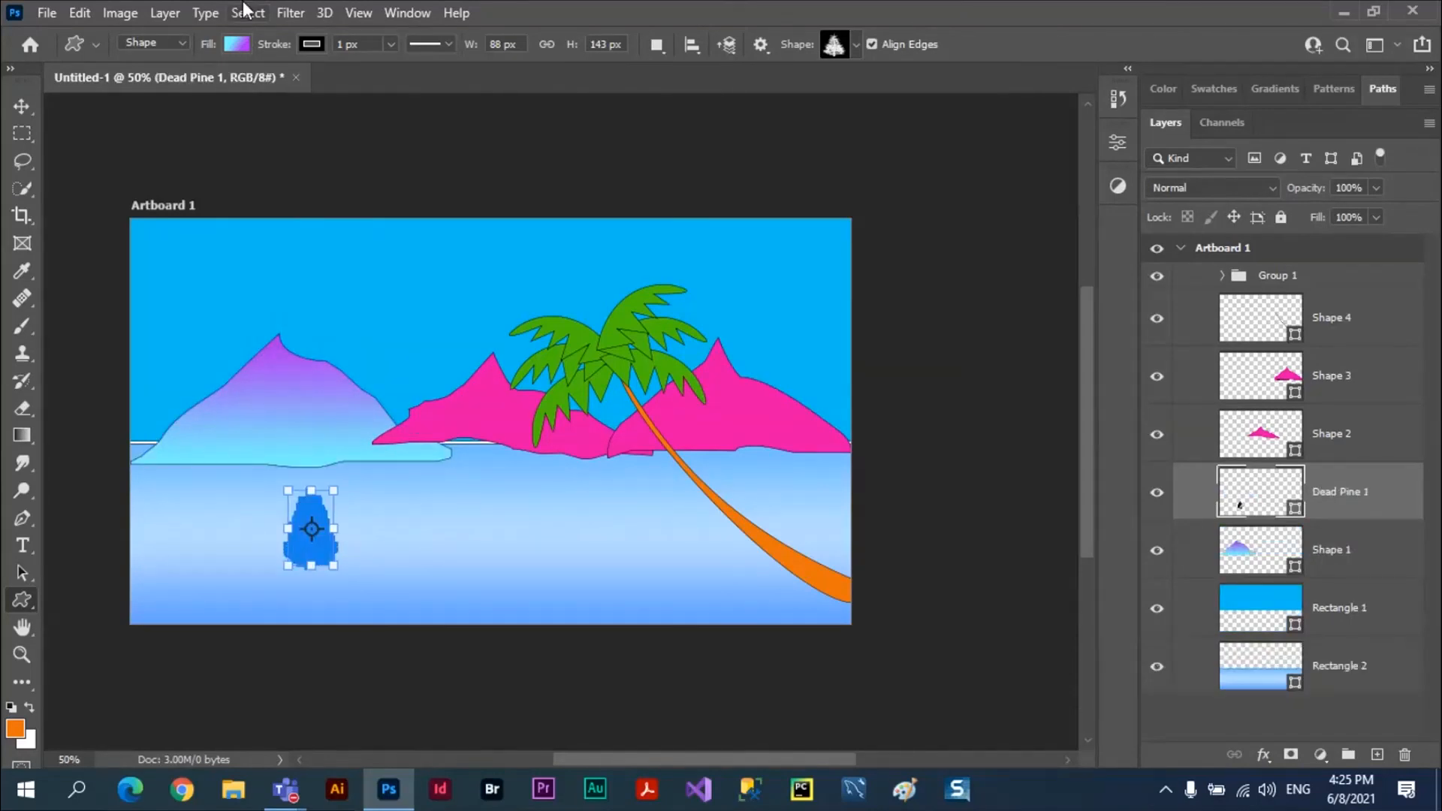
Step: Replace the pine tree's gradient fill with the solid leaf green from the recently used colors and deselect the shape
{"action": "left_click", "coordinate": [237, 44]}
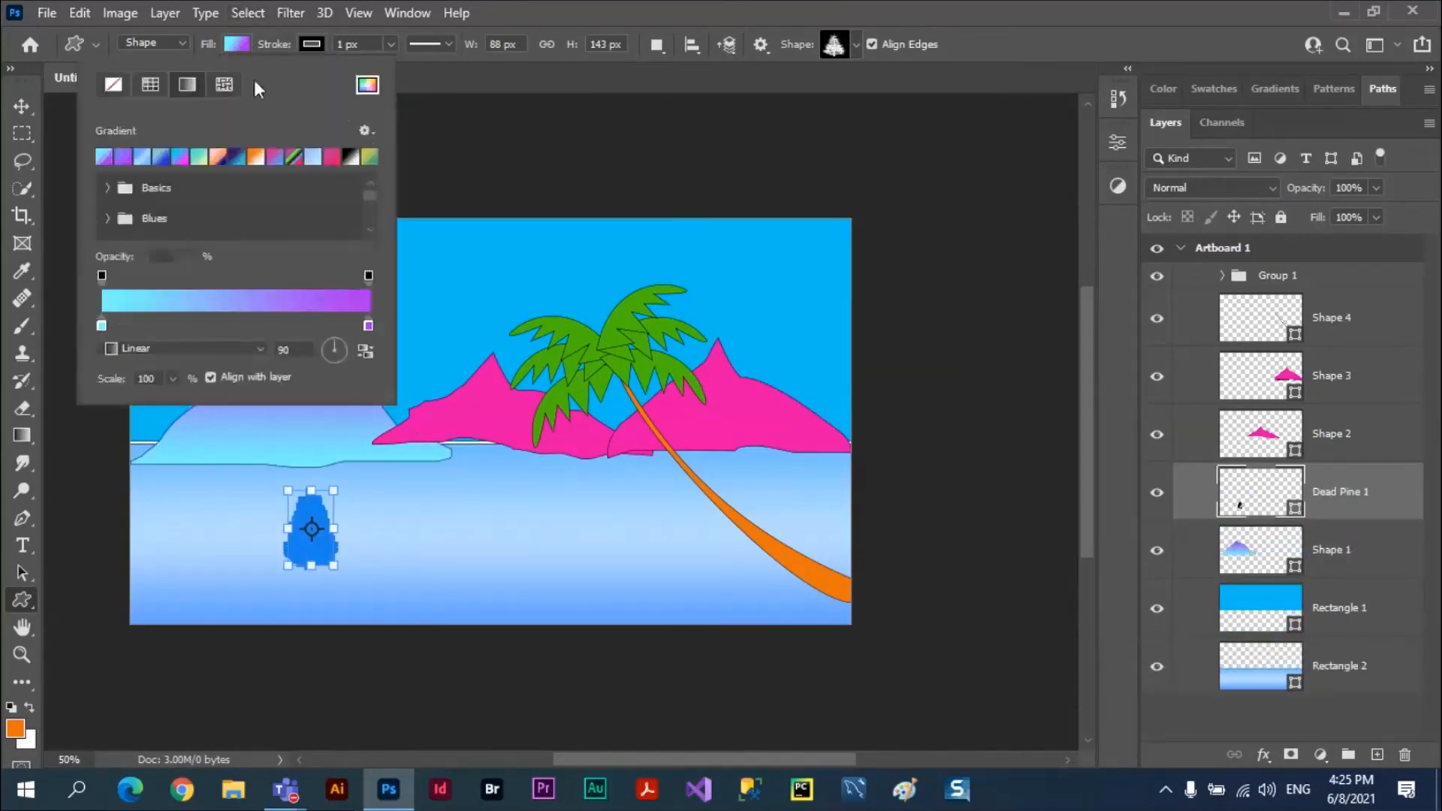
{"action": "left_click", "coordinate": [151, 88]}
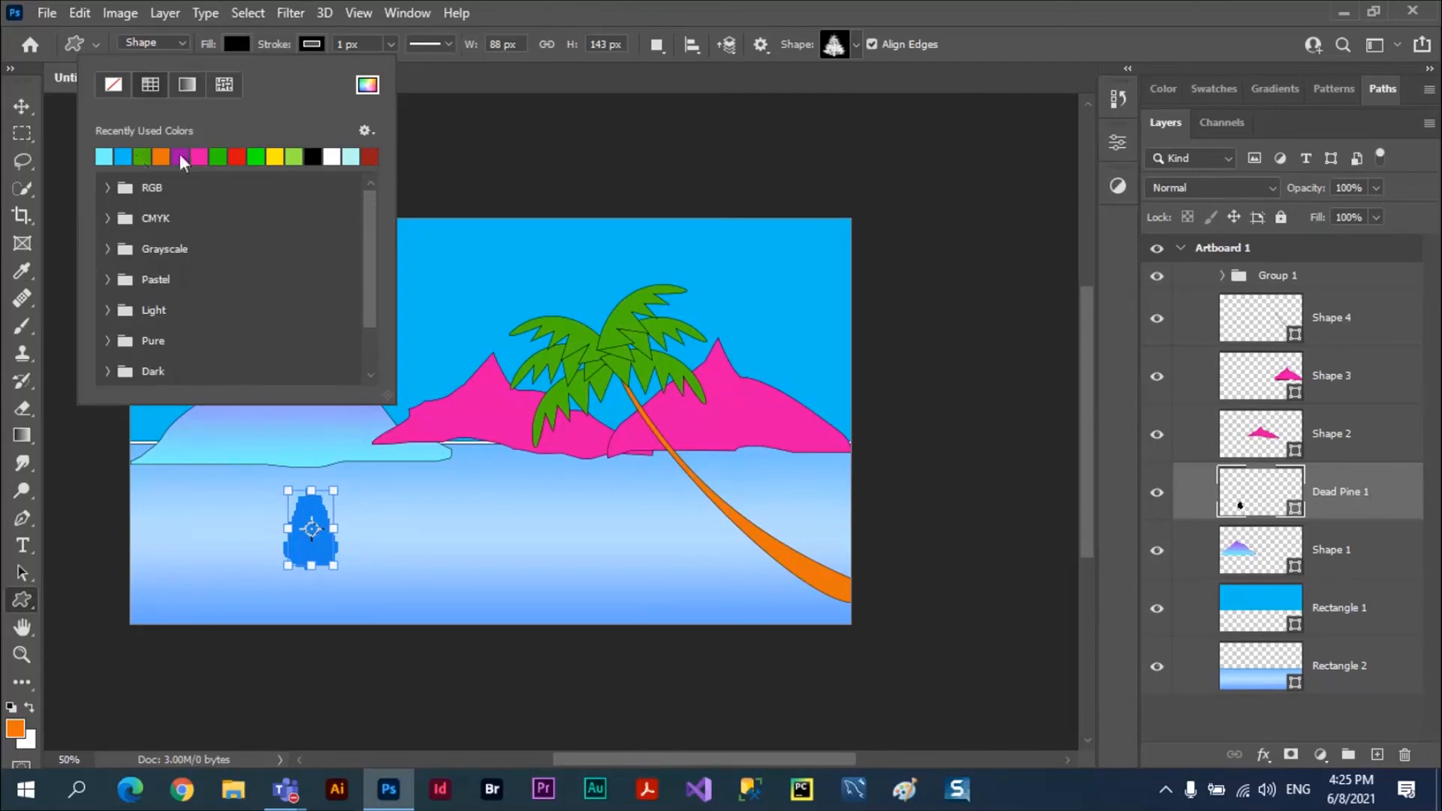
{"action": "left_click", "coordinate": [141, 158]}
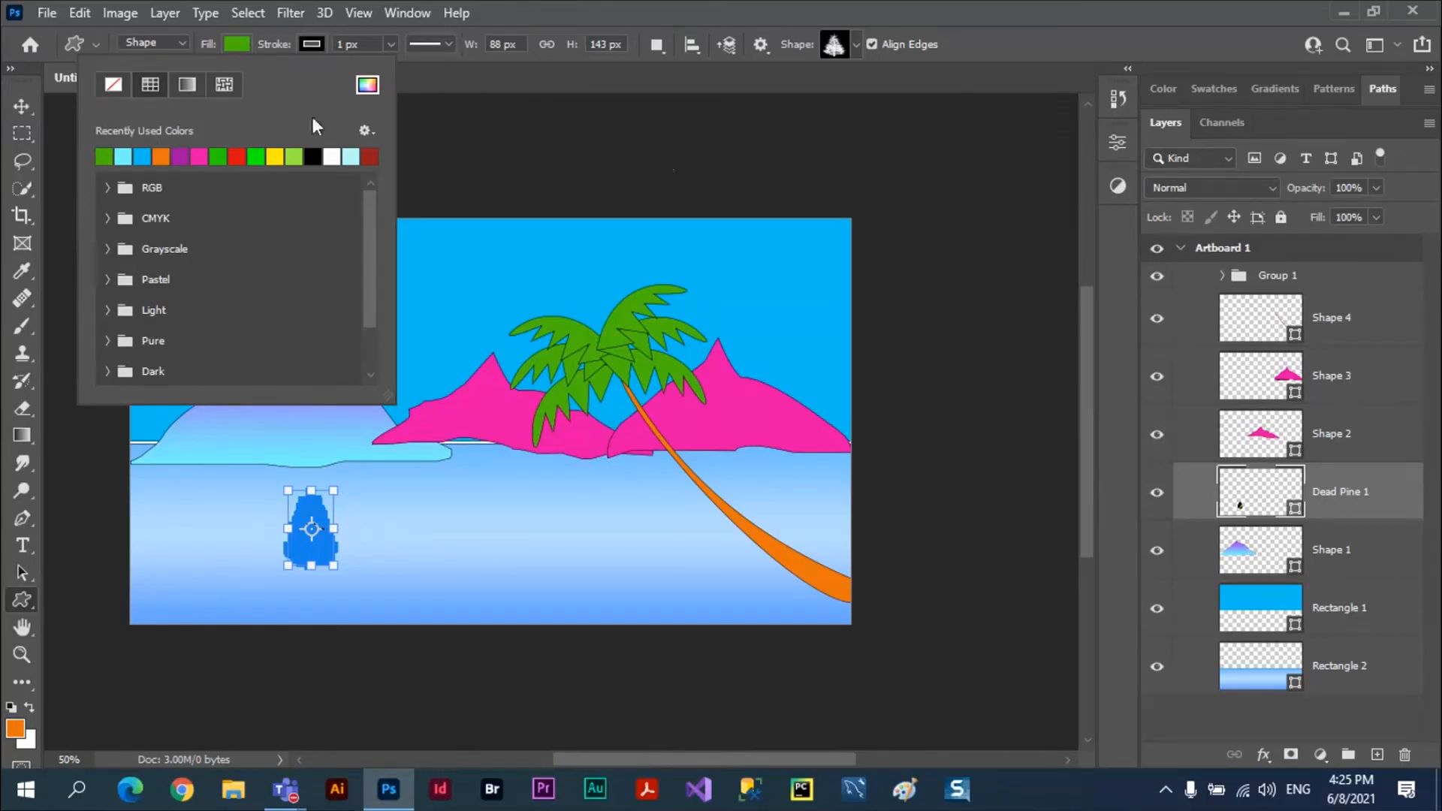
{"action": "left_click", "coordinate": [474, 150]}
{"action": "left_click", "coordinate": [513, 176]}
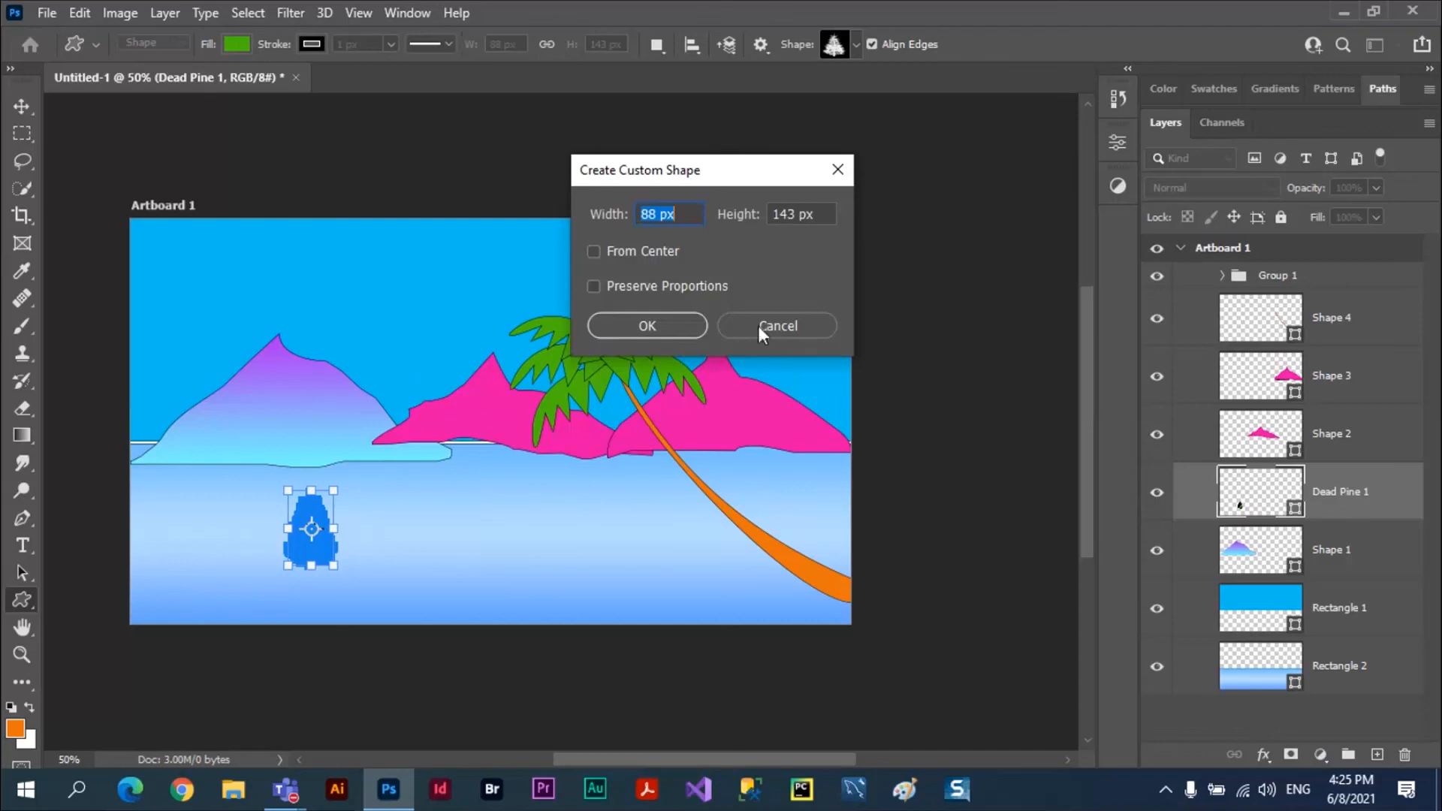
{"action": "left_click", "coordinate": [823, 327]}
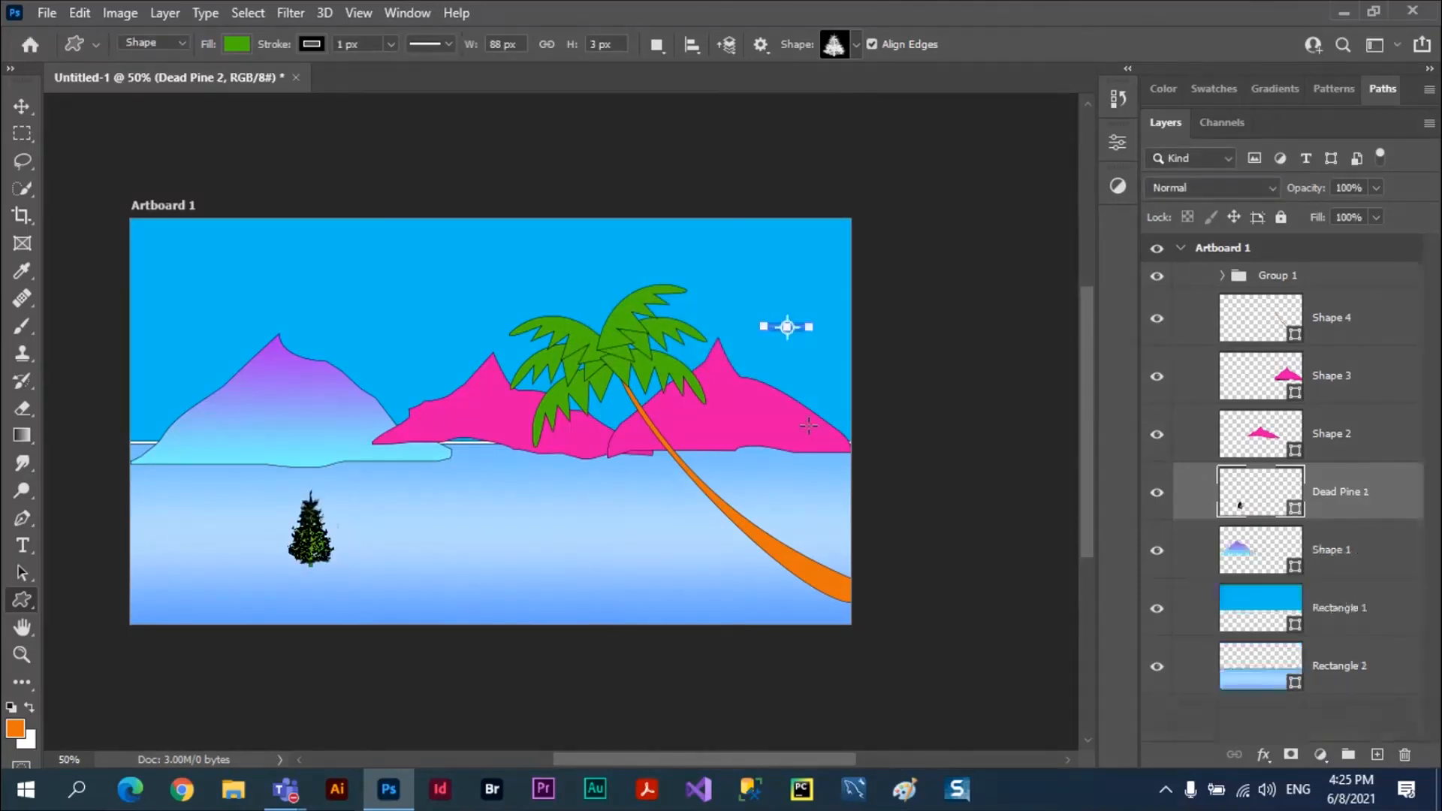
{"action": "left_click", "coordinate": [20, 117]}
{"action": "left_click", "coordinate": [963, 241]}
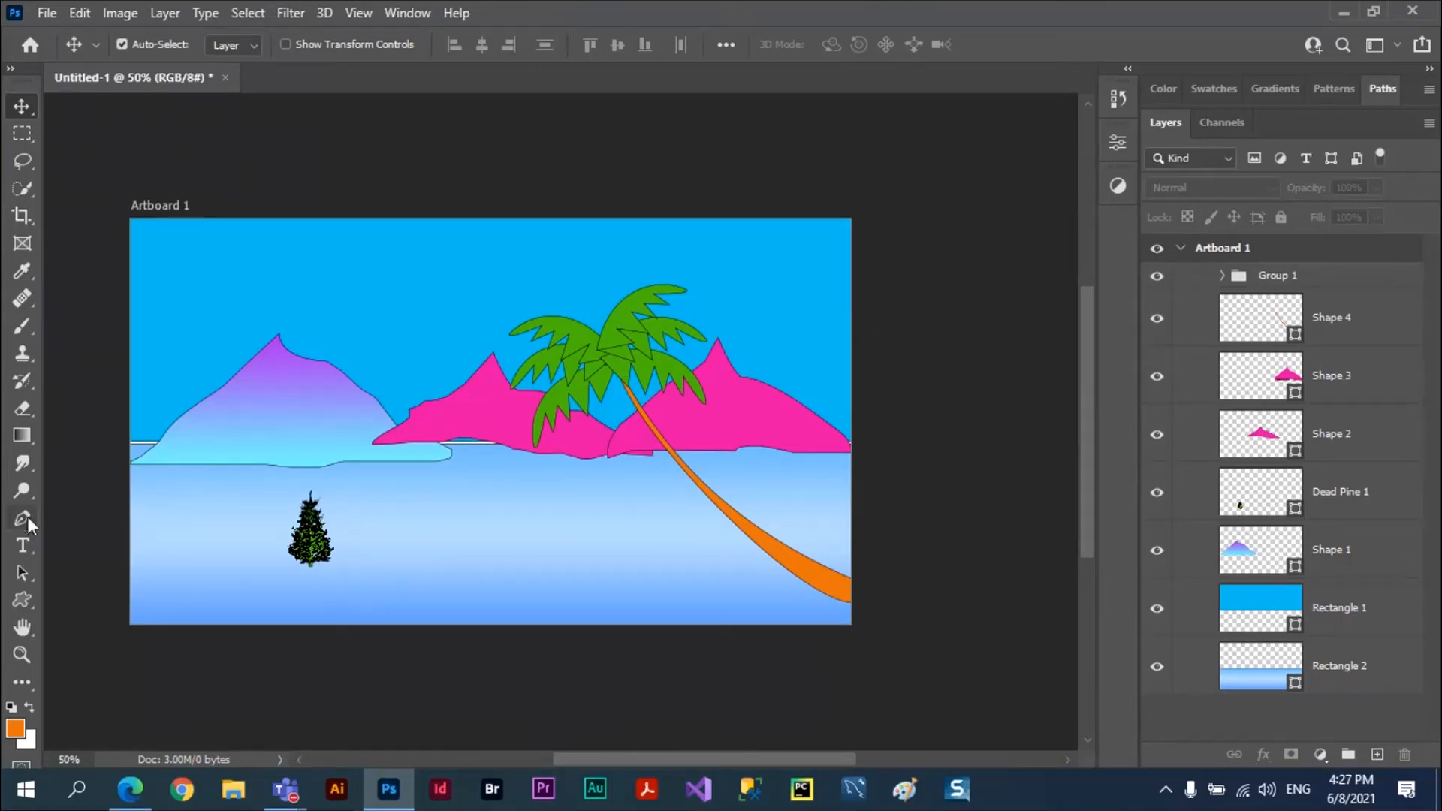
{"action": "left_click", "coordinate": [27, 516]}
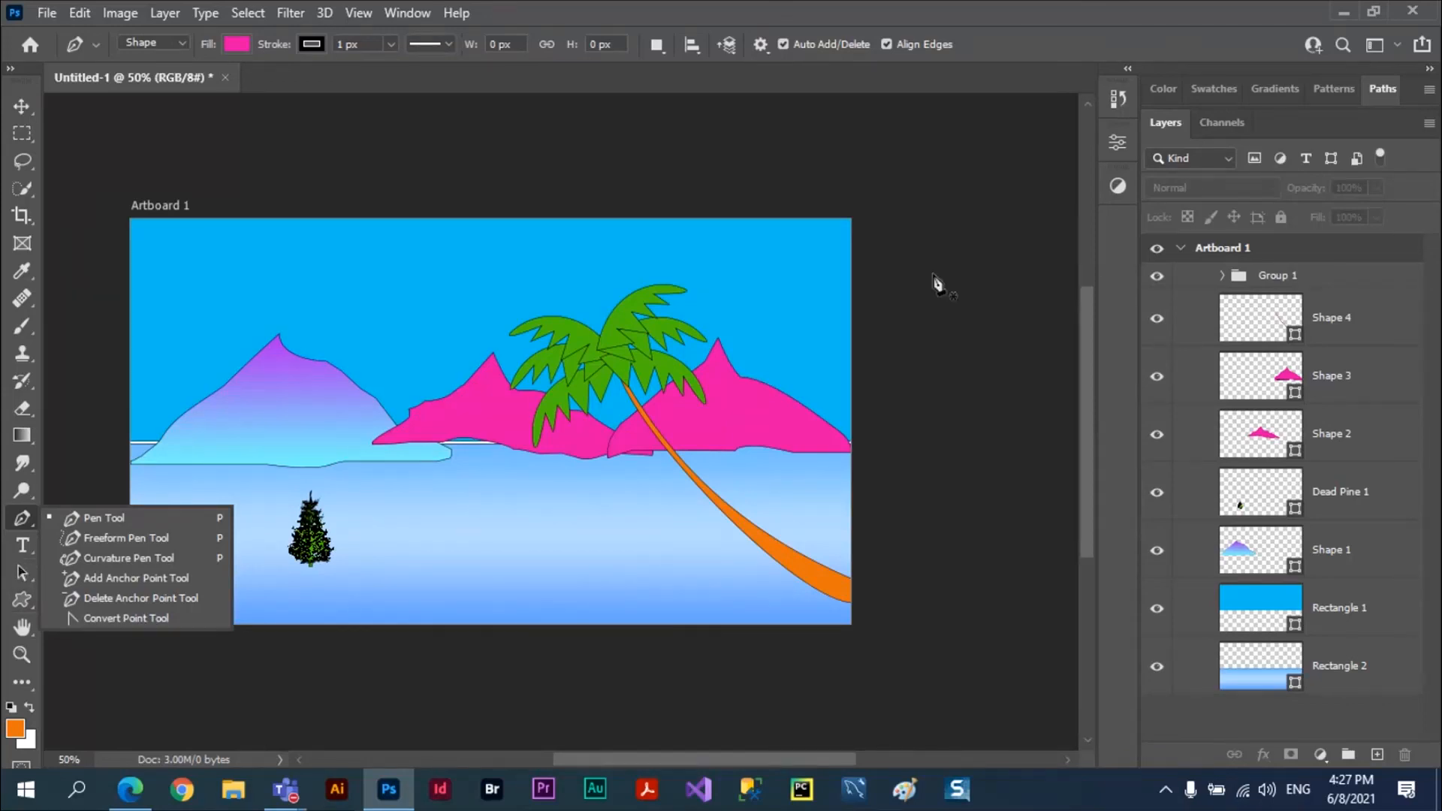
{"action": "key", "text": "v"}
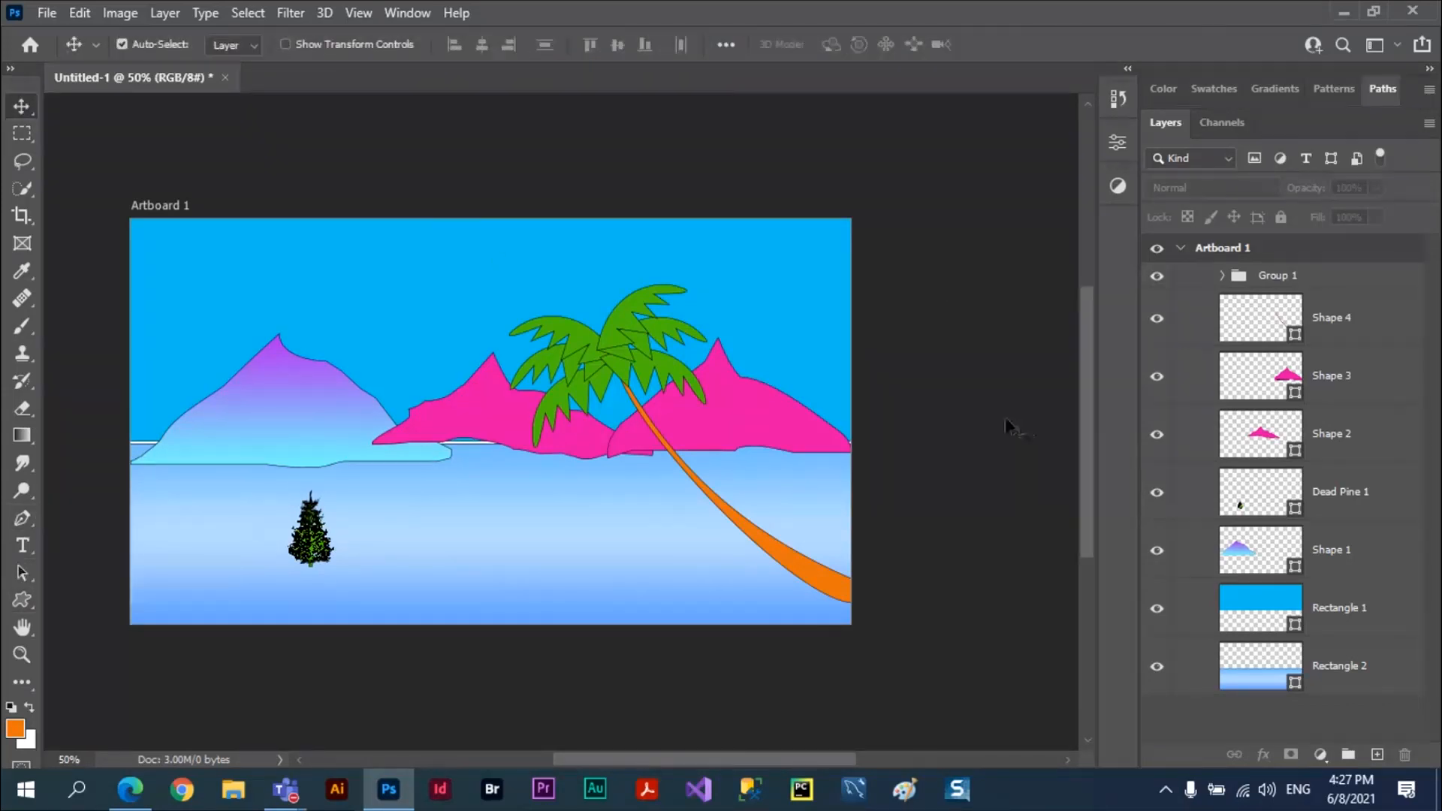
Step: Switch to the Microsoft Teams meeting and stop its recording
{"action": "key", "text": "alt+Tab"}
{"action": "key", "text": "alt+Tab"}
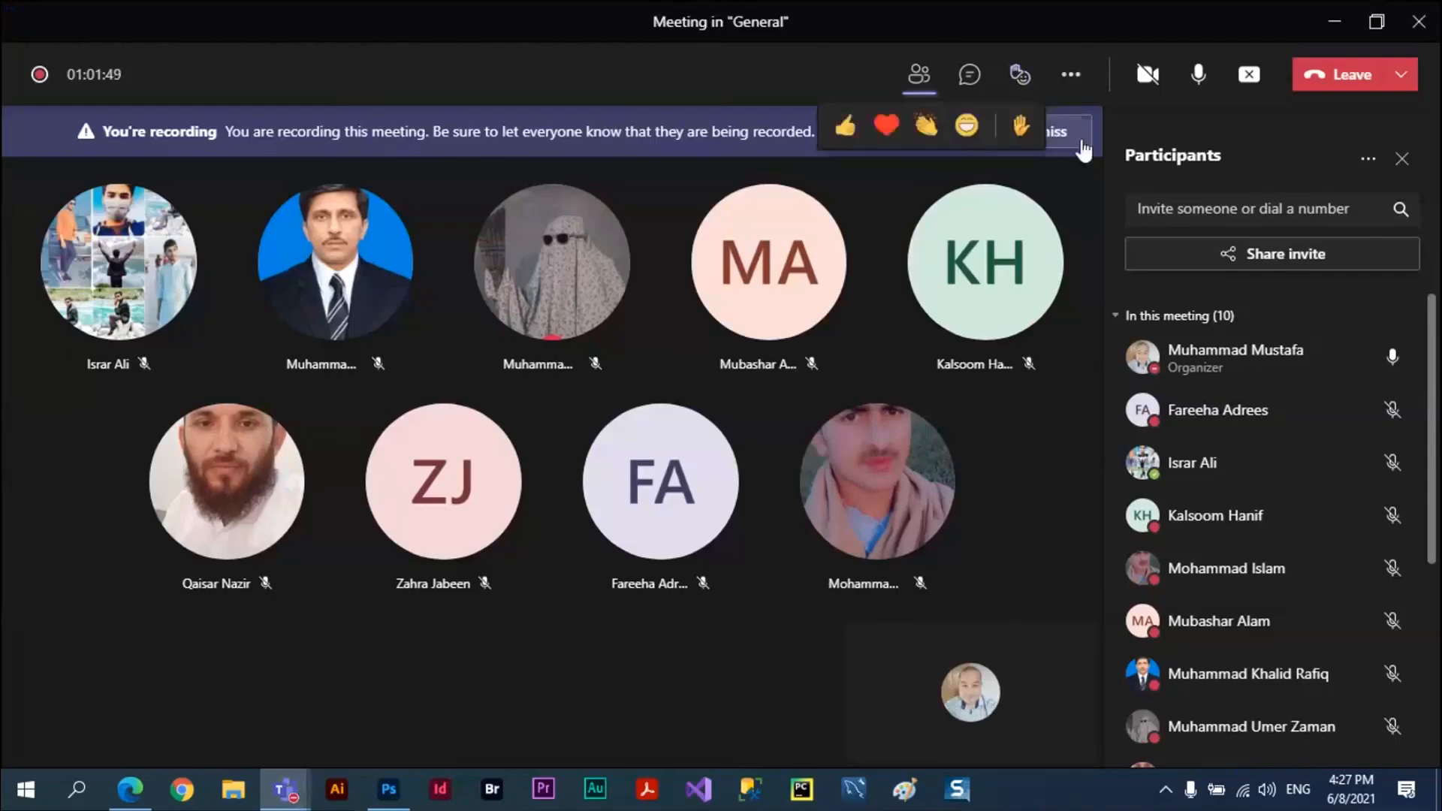
{"action": "left_click", "coordinate": [1079, 84]}
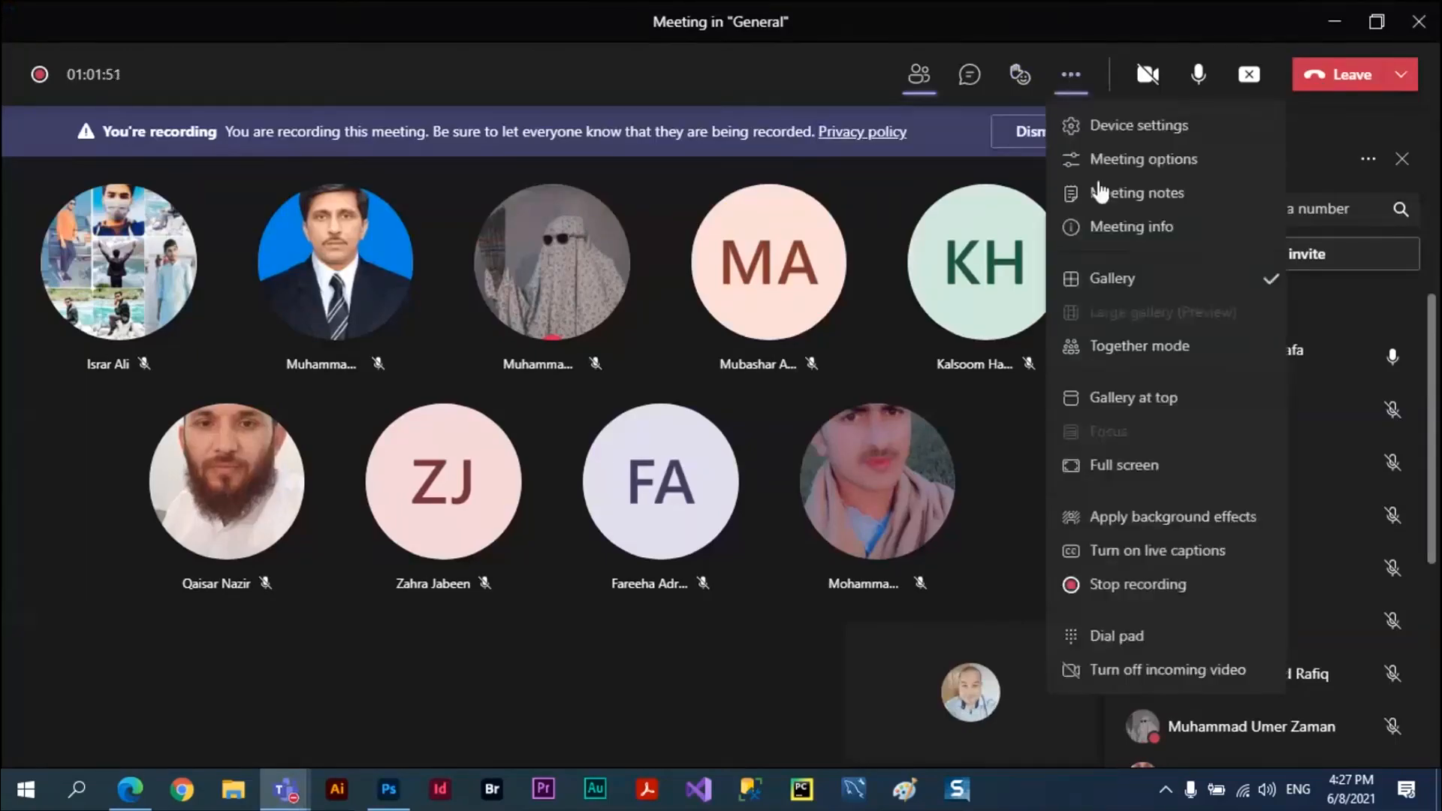
{"action": "left_click", "coordinate": [1138, 585]}
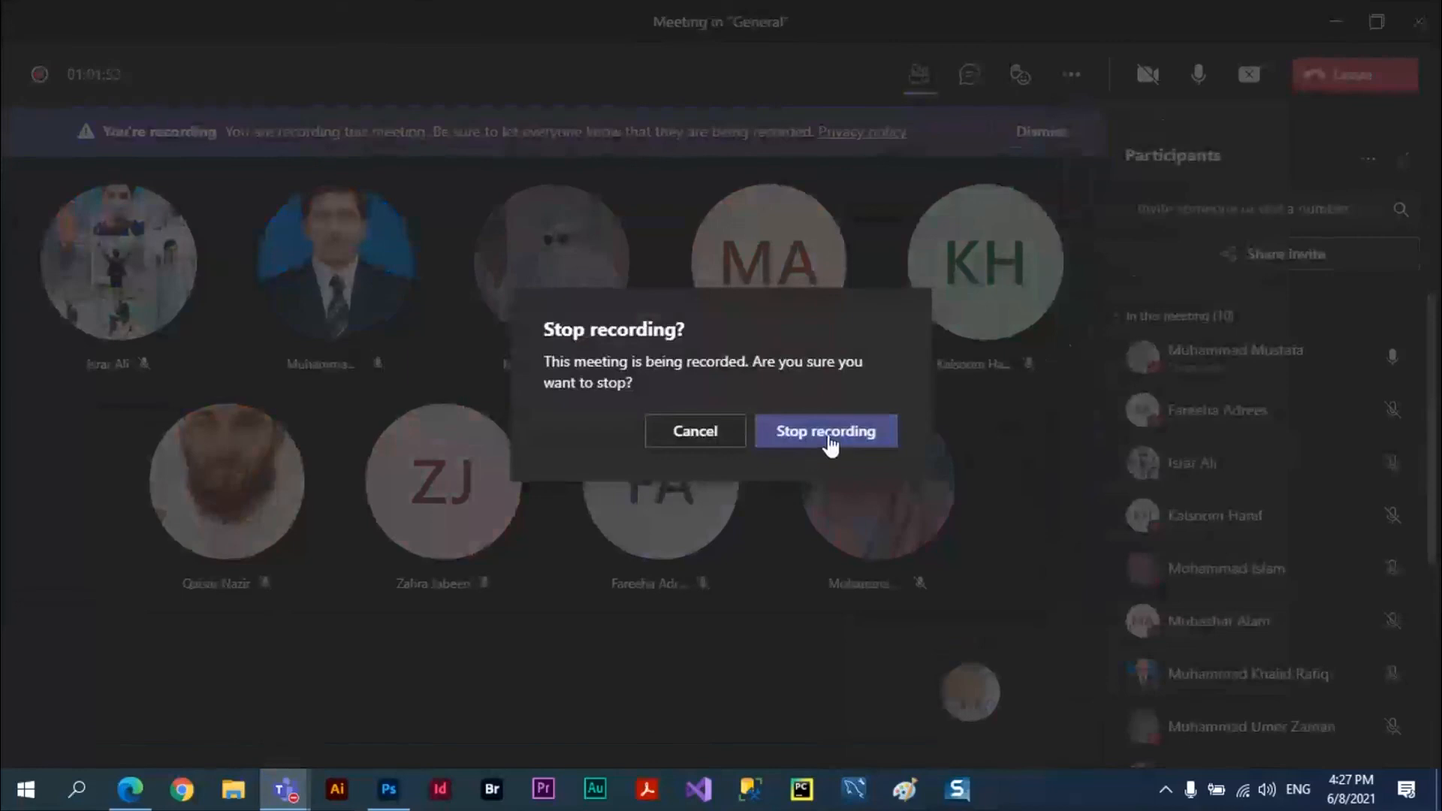